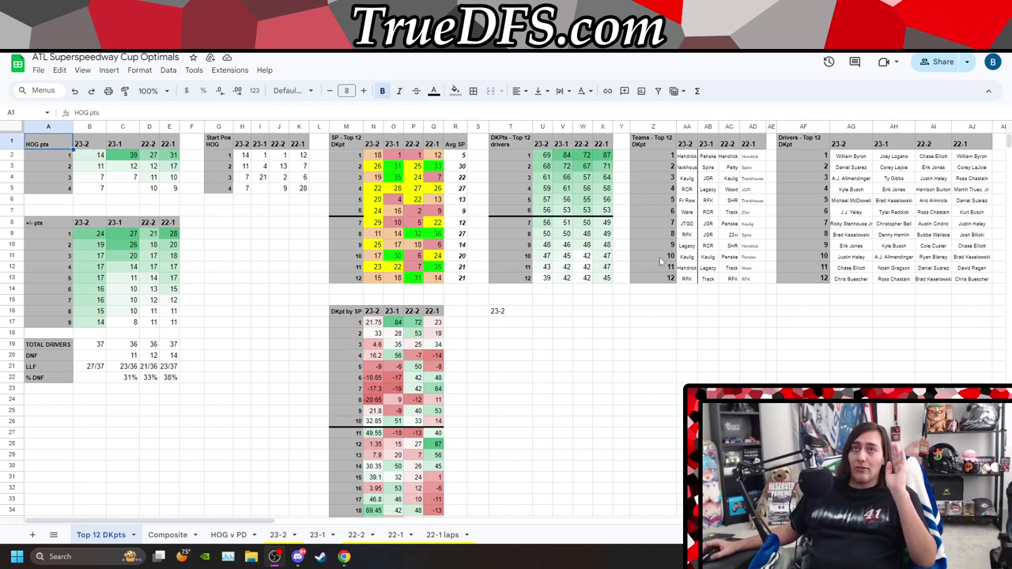
Look at the Daytona Cup Analysis spreadsheet and return to ATL Superspeedway Cup Optimals.
{"action": "key", "text": "ctrl+Tab"}
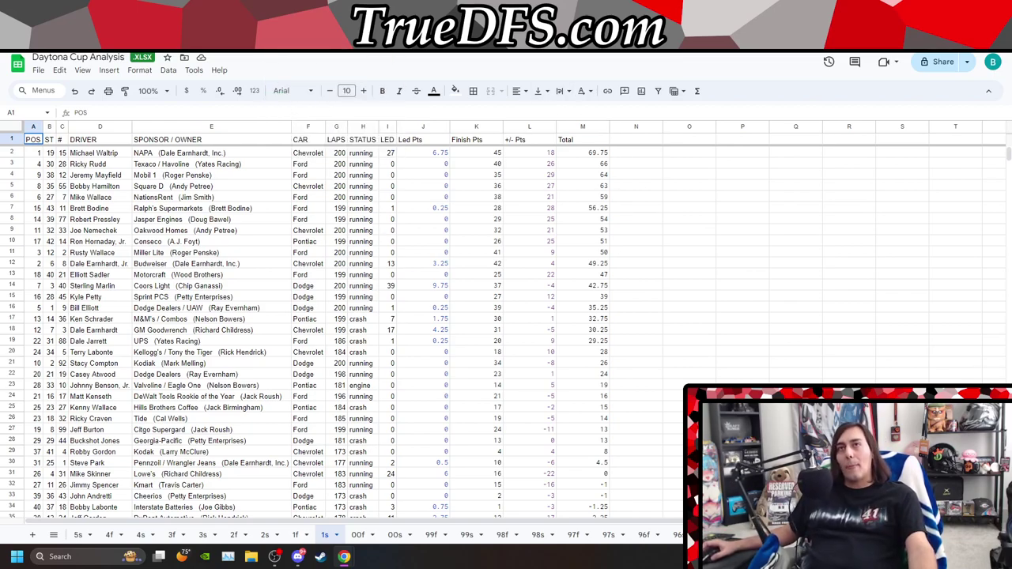
{"action": "key", "text": "ctrl+shift+Tab"}
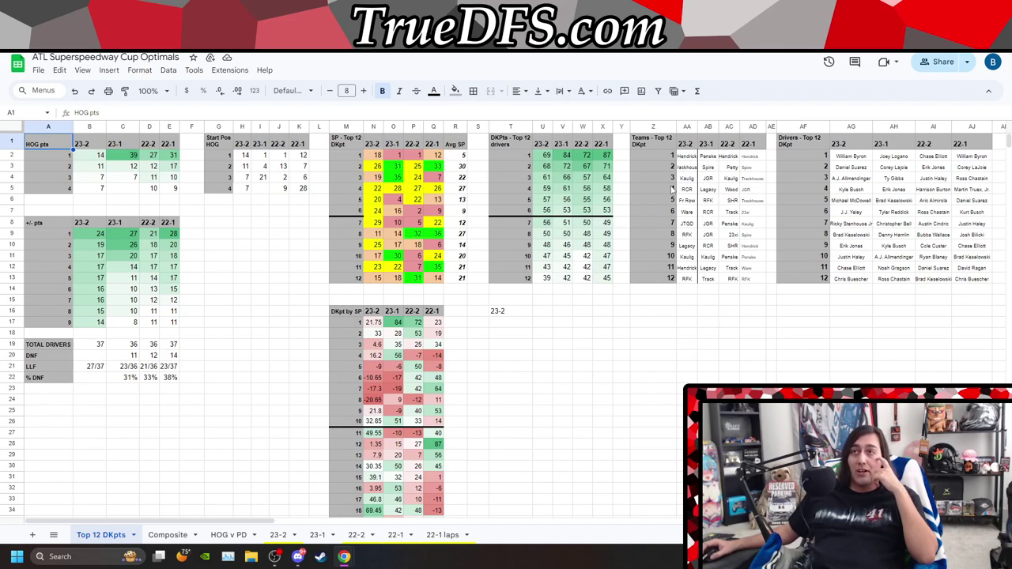
Bring the full Drivers - Top 12 DKpt table into view on the Top 12 DKpts sheet, ending below its 22-1 column.
{"action": "left_click", "coordinate": [620, 303]}
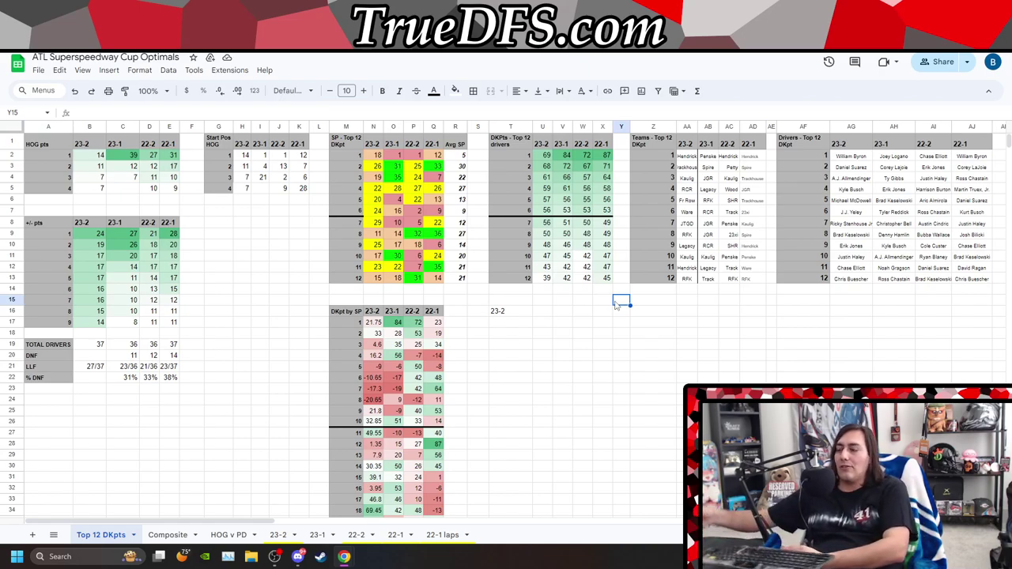
{"action": "key", "text": "Right"}
{"action": "key", "text": "Right"}
{"action": "key", "text": "Right"}
{"action": "key", "text": "Right"}
{"action": "key", "text": "Right"}
{"action": "key", "text": "Right"}
{"action": "key", "text": "Right"}
{"action": "key", "text": "Right"}
{"action": "key", "text": "Right"}
{"action": "key", "text": "Right"}
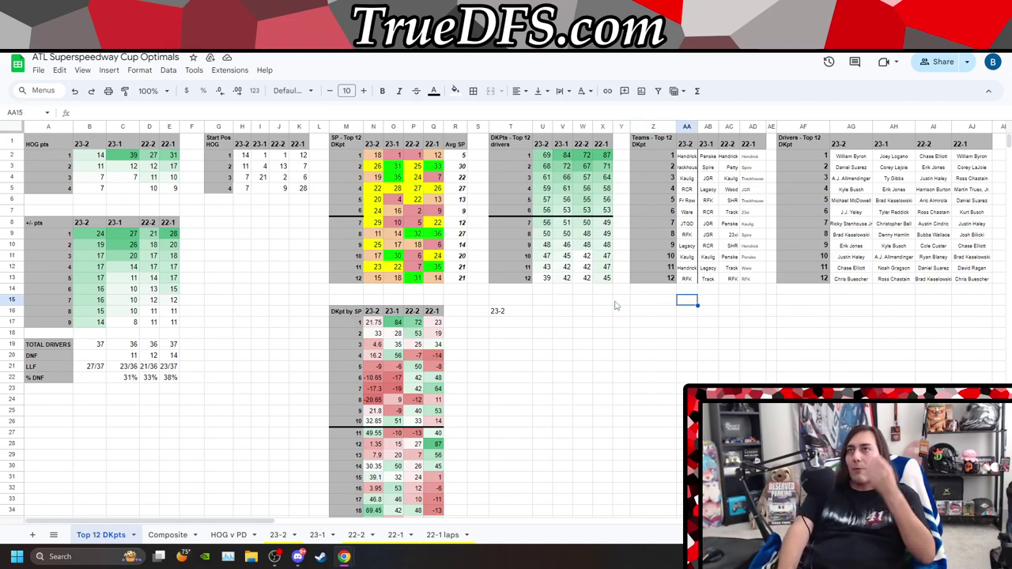
{"action": "key", "text": "Right"}
{"action": "key", "text": "Right"}
{"action": "key", "text": "Right"}
{"action": "key", "text": "Right"}
{"action": "key", "text": "Right"}
{"action": "key", "text": "Left"}
{"action": "key", "text": "Left"}
{"action": "key", "text": "Left"}
{"action": "key", "text": "Left"}
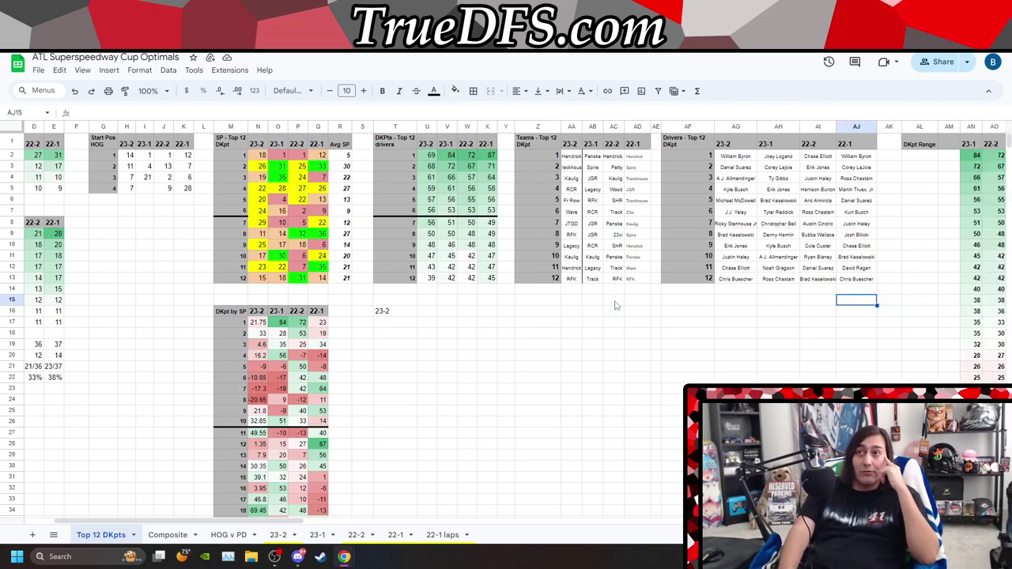
Examine the 22-2 and 23-1 columns of the Drivers - Top 12 DKpt table, down to the eleventh-ranked driver in 23-1.
{"action": "key", "text": "Up"}
{"action": "key", "text": "Up"}
{"action": "key", "text": "Up"}
{"action": "key", "text": "Up"}
{"action": "key", "text": "Left"}
{"action": "key", "text": "Up"}
{"action": "key", "text": "Up"}
{"action": "key", "text": "Up"}
{"action": "key", "text": "Up"}
{"action": "key", "text": "Up"}
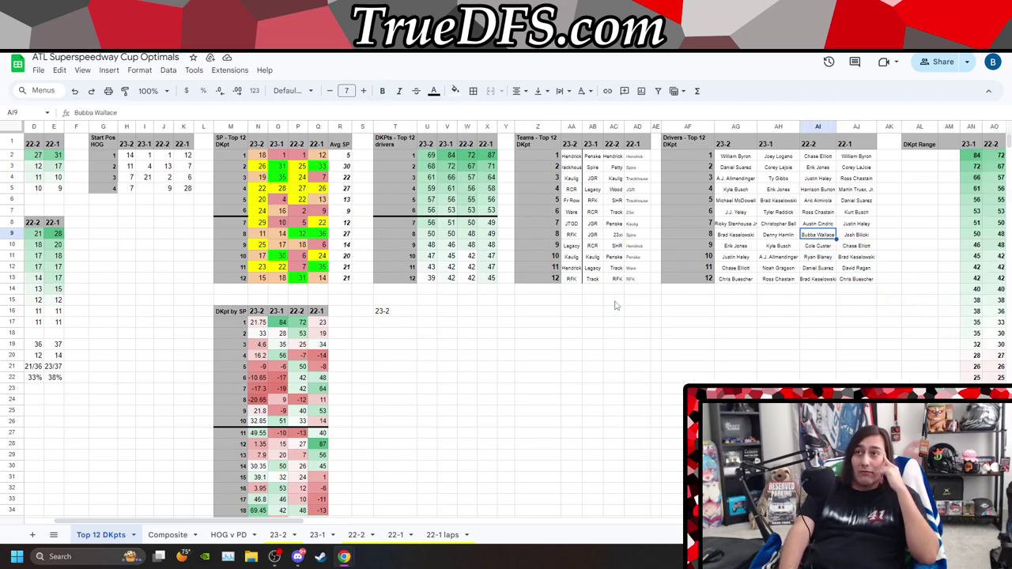
{"action": "key", "text": "Up"}
{"action": "key", "text": "Up"}
{"action": "key", "text": "Left"}
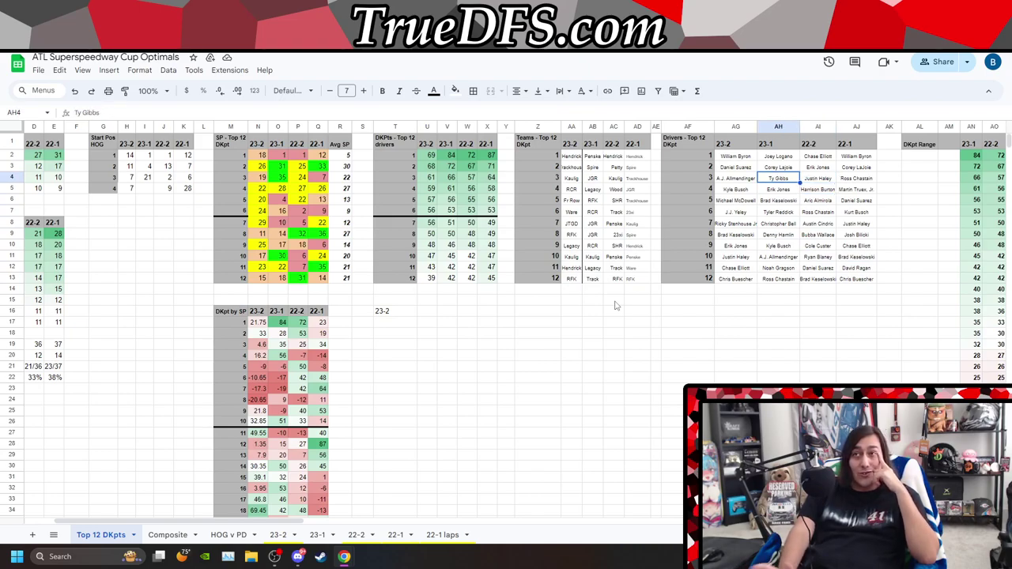
{"action": "key", "text": "Up"}
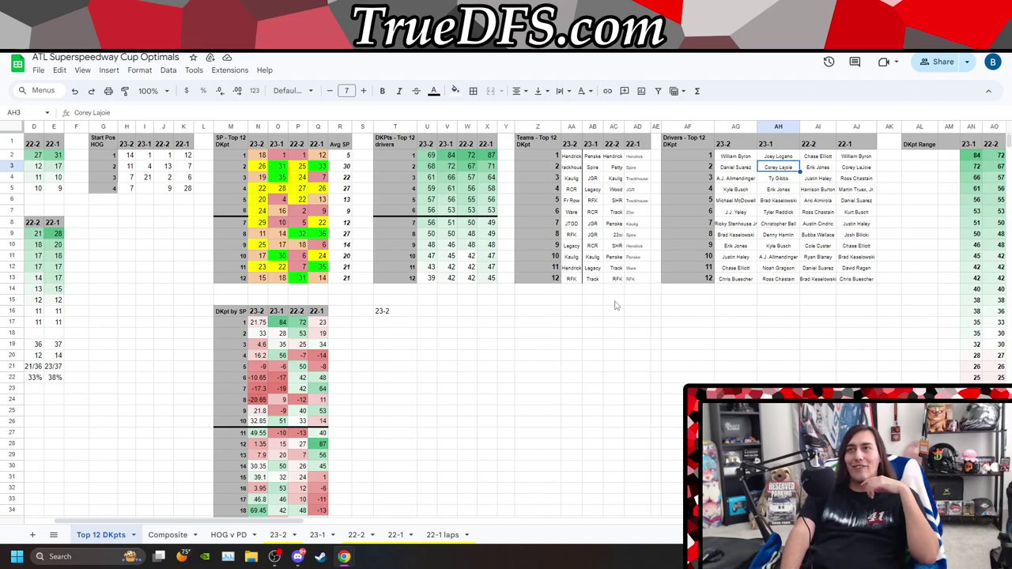
{"action": "key", "text": "Down"}
{"action": "key", "text": "Down"}
{"action": "key", "text": "Down"}
{"action": "key", "text": "Down"}
{"action": "key", "text": "Down"}
{"action": "key", "text": "Down"}
{"action": "key", "text": "Down"}
{"action": "key", "text": "Down"}
{"action": "key", "text": "Down"}
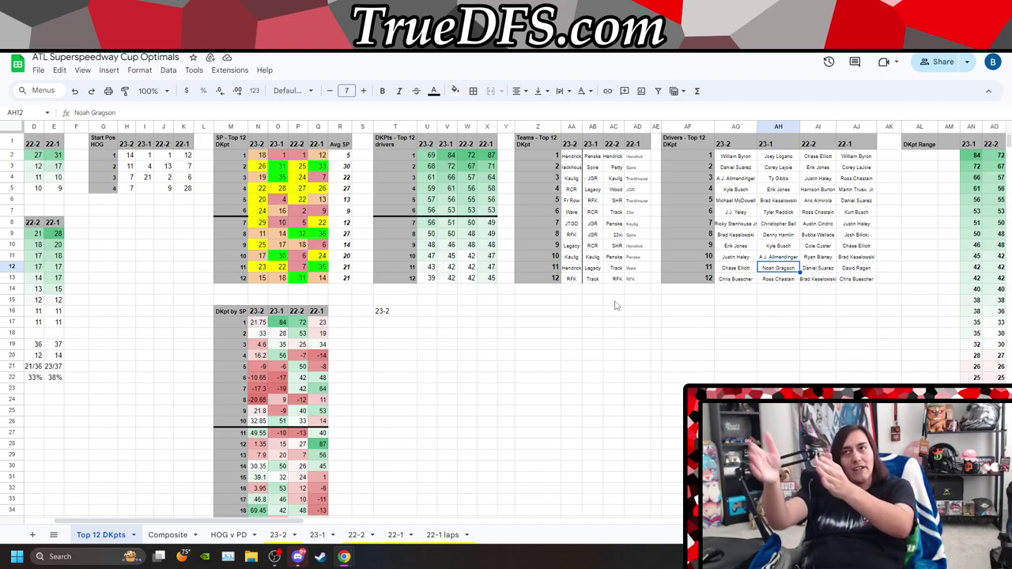
Examine the 22-1 column of the Teams - Top 12 DKpt table, ending on the second-ranked team.
{"action": "key", "text": "Left"}
{"action": "key", "text": "Left"}
{"action": "key", "text": "Left"}
{"action": "key", "text": "Up"}
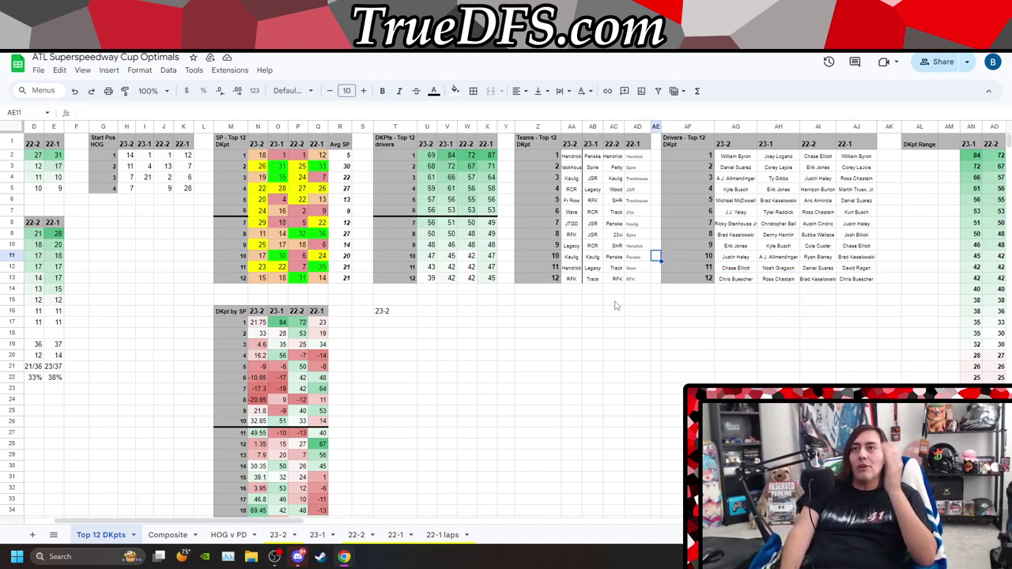
{"action": "key", "text": "Left"}
{"action": "key", "text": "Up"}
{"action": "key", "text": "Up"}
{"action": "key", "text": "Up"}
{"action": "key", "text": "Up"}
{"action": "key", "text": "Up"}
{"action": "key", "text": "Up"}
{"action": "key", "text": "Up"}
{"action": "key", "text": "Up"}
{"action": "key", "text": "Up"}
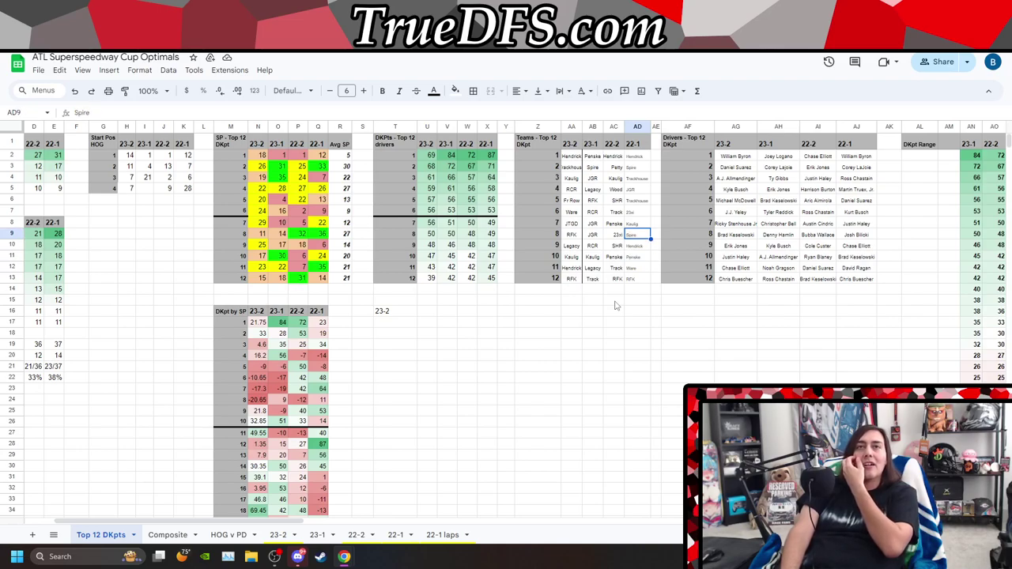
{"action": "key", "text": "Down"}
{"action": "key", "text": "Down"}
{"action": "key", "text": "Down"}
{"action": "key", "text": "Up"}
{"action": "key", "text": "Up"}
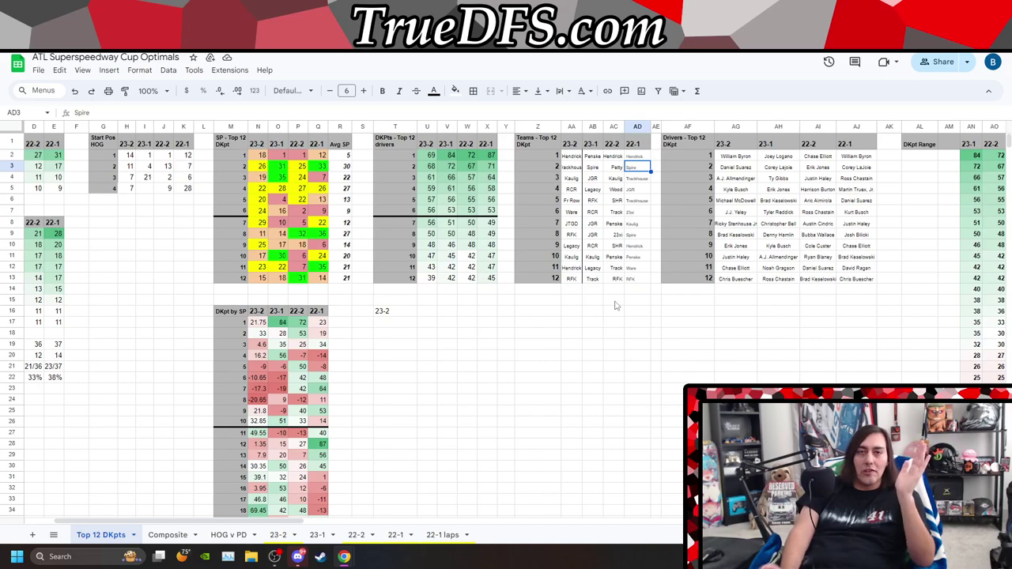
Identify the driver matching the second-ranked 22-1 team in the Drivers - Top 12 DKpt table.
{"action": "key", "text": "Right"}
{"action": "key", "text": "Right"}
{"action": "key", "text": "Right"}
{"action": "key", "text": "Right"}
{"action": "key", "text": "Right"}
{"action": "key", "text": "Right"}
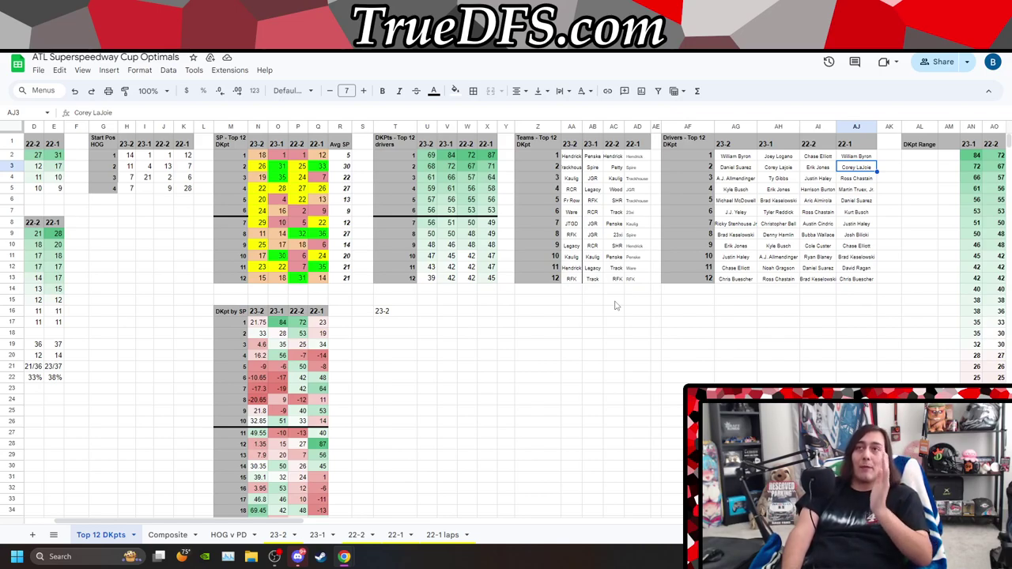
Examine the 22-1 team rankings from second place down to seventh and eighth place.
{"action": "key", "text": "Left"}
{"action": "key", "text": "Left"}
{"action": "key", "text": "Left"}
{"action": "key", "text": "Left"}
{"action": "key", "text": "Left"}
{"action": "key", "text": "Left"}
{"action": "key", "text": "Down"}
{"action": "key", "text": "Down"}
{"action": "key", "text": "Down"}
{"action": "key", "text": "Down"}
{"action": "key", "text": "Down"}
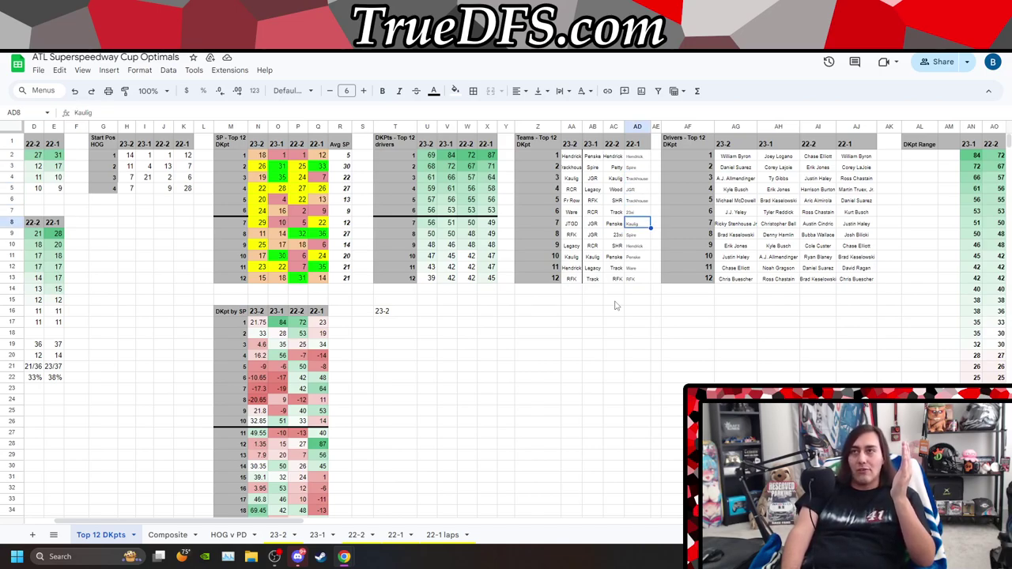
{"action": "key", "text": "Down"}
{"action": "key", "text": "Up"}
Check the seventh-ranked 22-1 score in the DKPts - Top 12 drivers table.
{"action": "key", "text": "Left"}
{"action": "key", "text": "Left"}
{"action": "key", "text": "Left"}
{"action": "key", "text": "Left"}
{"action": "key", "text": "Left"}
{"action": "key", "text": "Left"}
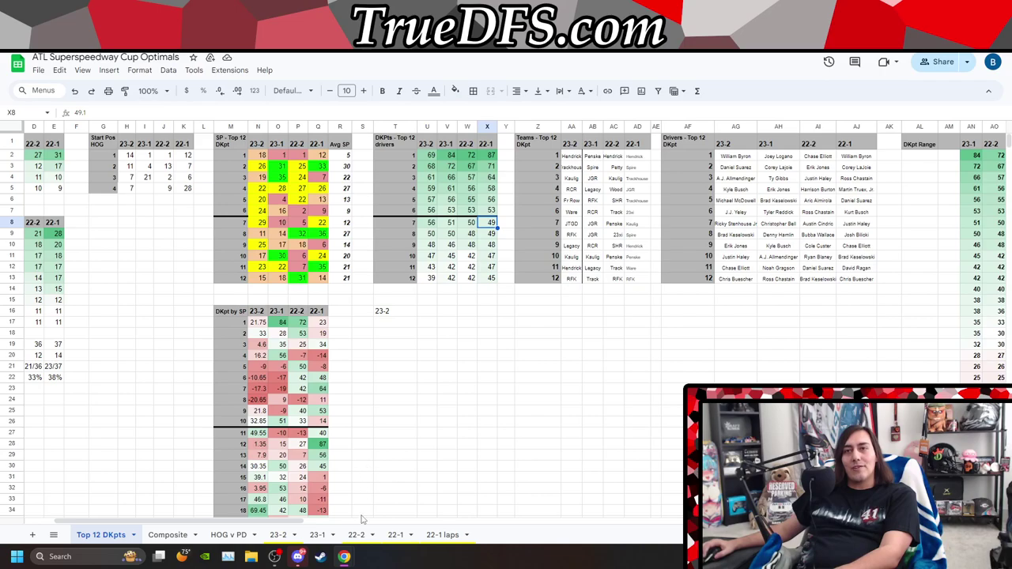
View the 22-1 race sheet and return to the seventh-ranked 22-1 team on the Top 12 DKpts sheet.
{"action": "left_click", "coordinate": [395, 536]}
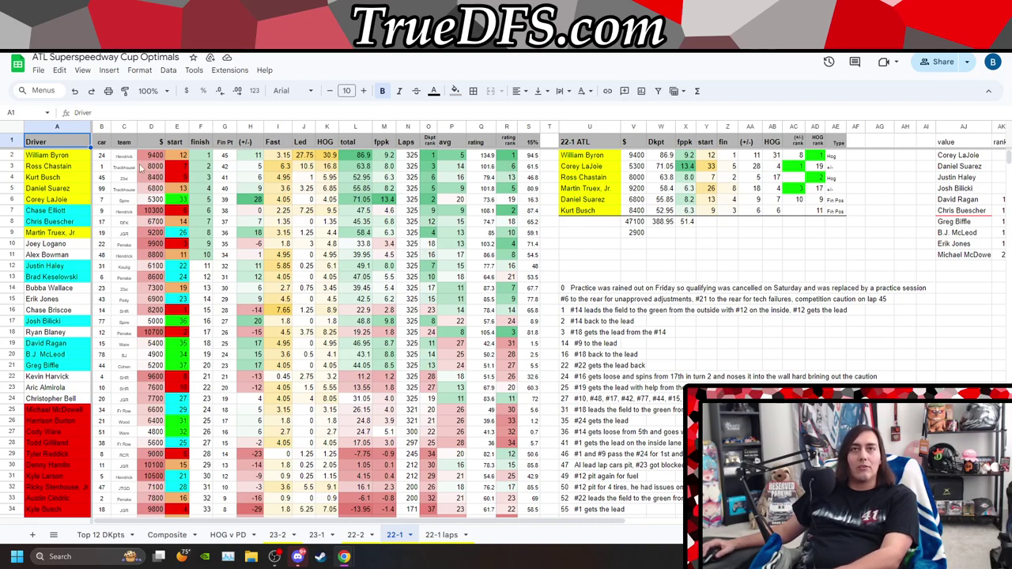
{"action": "left_click", "coordinate": [53, 535]}
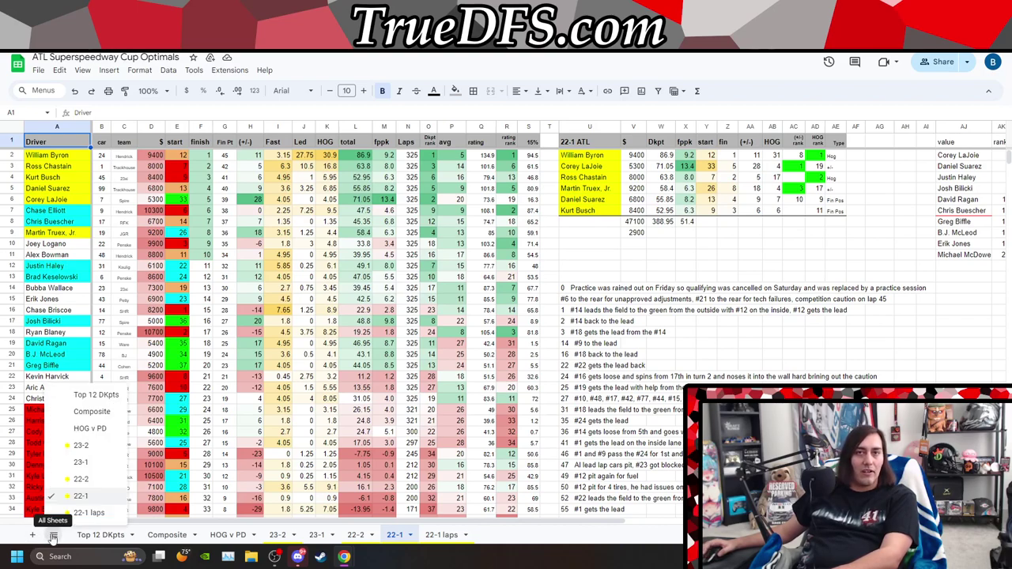
{"action": "left_click", "coordinate": [99, 402]}
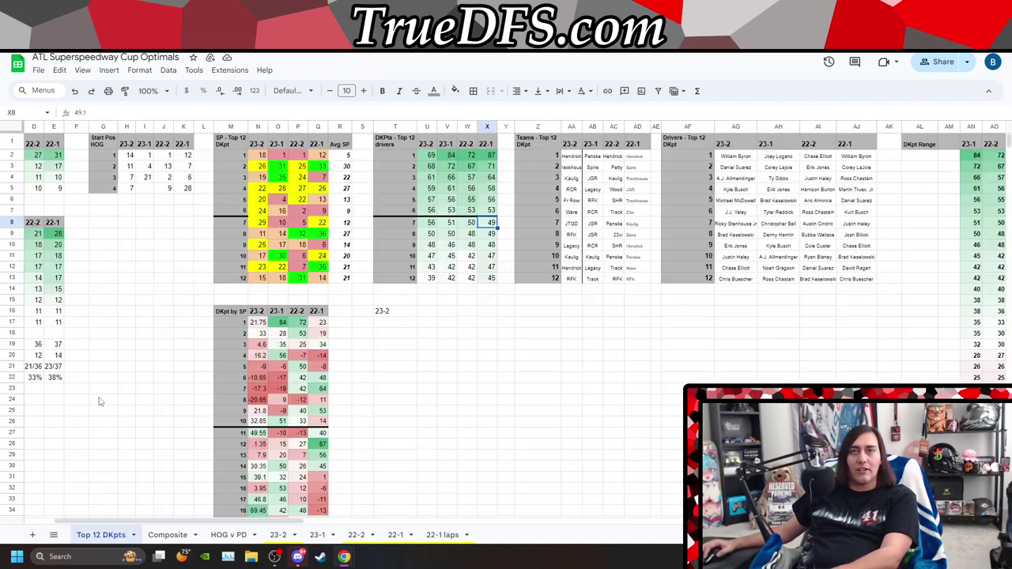
{"action": "left_click", "coordinate": [637, 223]}
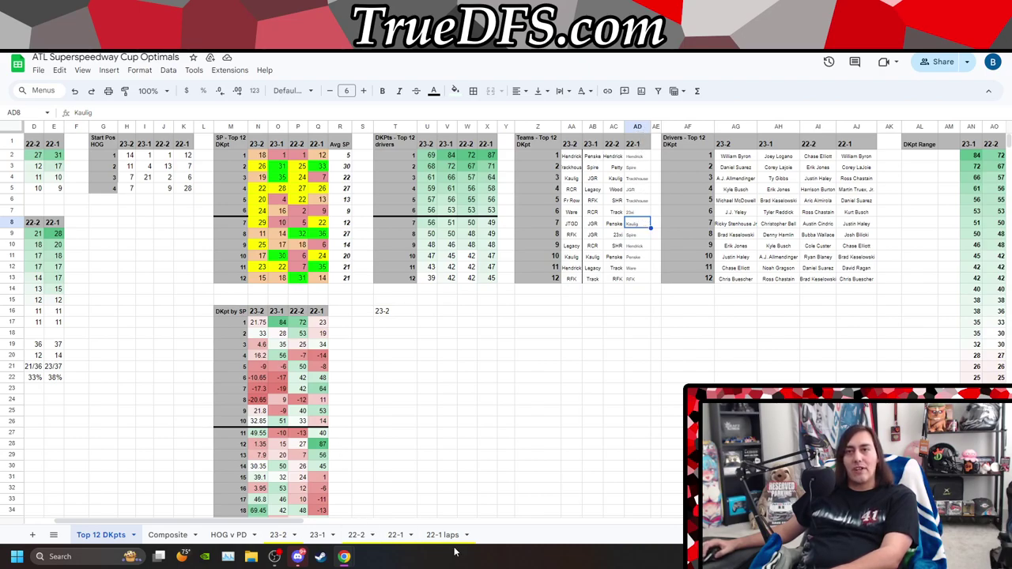
Examine the total fantasy points on the 22-1 sheet from the first driver down to row 13.
{"action": "left_click", "coordinate": [395, 534]}
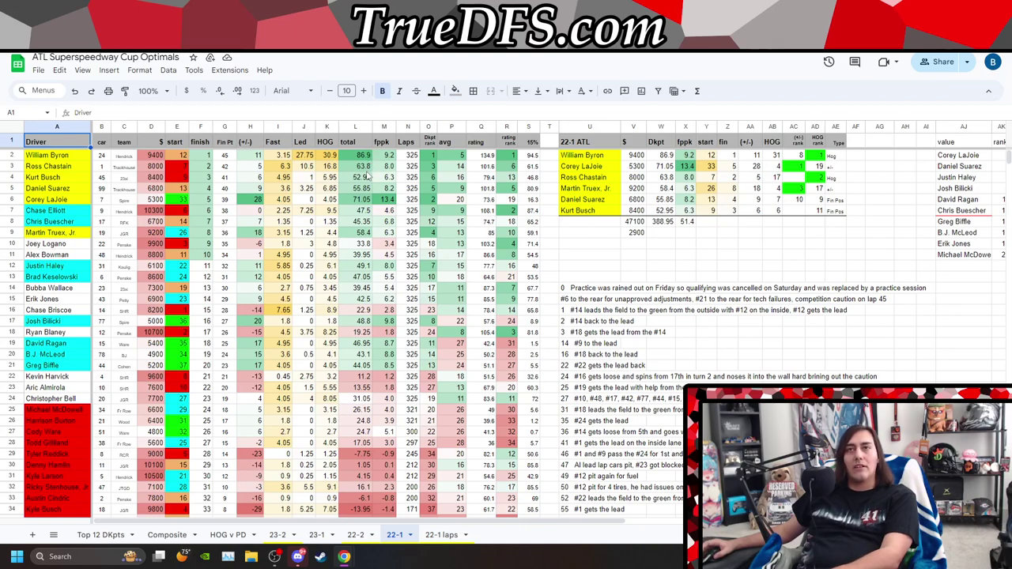
{"action": "left_click", "coordinate": [367, 157]}
{"action": "key", "text": "Down"}
{"action": "key", "text": "Down"}
{"action": "key", "text": "Down"}
{"action": "key", "text": "Down"}
{"action": "key", "text": "Down"}
{"action": "key", "text": "Down"}
{"action": "key", "text": "Down"}
{"action": "key", "text": "Down"}
{"action": "key", "text": "Down"}
{"action": "key", "text": "Down"}
{"action": "key", "text": "Down"}
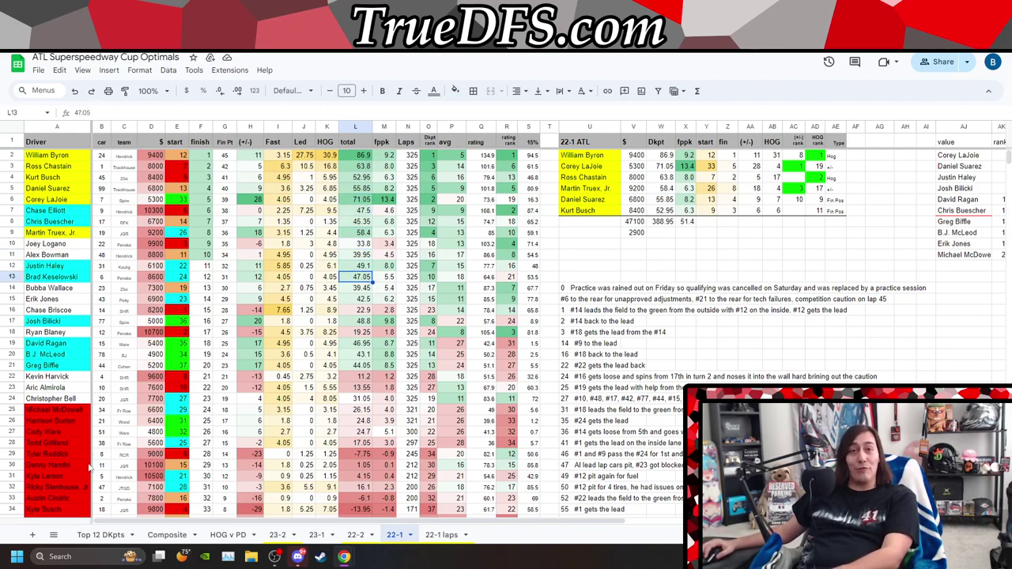
Return to the Top 12 DKpts sheet and review the last five teams in the 22-1 team column.
{"action": "left_click", "coordinate": [53, 535]}
{"action": "left_click", "coordinate": [110, 403]}
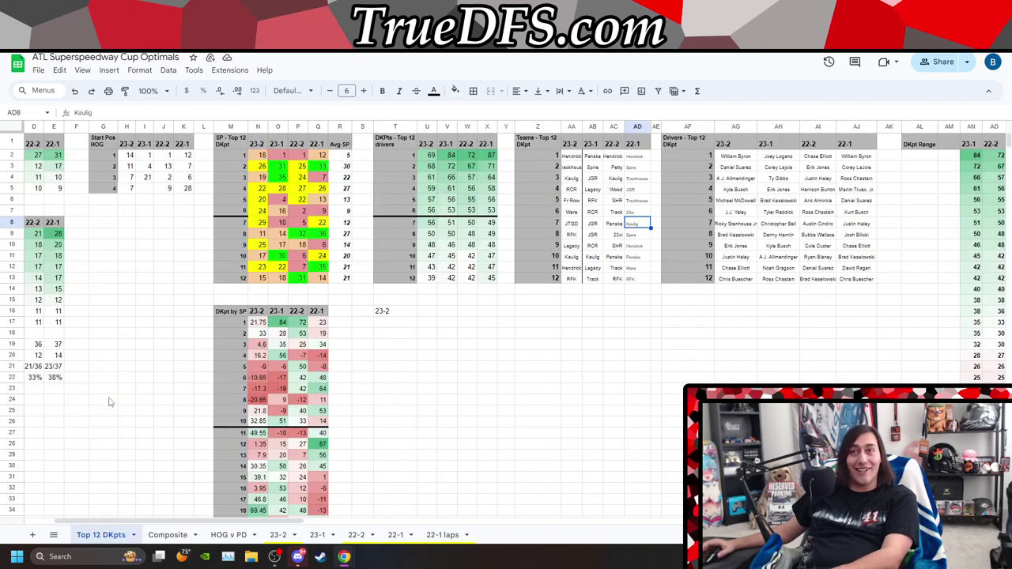
{"action": "key", "text": "Down"}
{"action": "key", "text": "Down"}
{"action": "key", "text": "Down"}
{"action": "key", "text": "Down"}
{"action": "key", "text": "Down"}
Examine the 22-2 column of the Teams - Top 12 DKpt table, focusing on the first to sixth ranks.
{"action": "key", "text": "Left"}
{"action": "key", "text": "Up"}
{"action": "key", "text": "Up"}
{"action": "key", "text": "Up"}
{"action": "key", "text": "Up"}
{"action": "key", "text": "Up"}
{"action": "key", "text": "Up"}
{"action": "key", "text": "Up"}
{"action": "key", "text": "Up"}
{"action": "key", "text": "Up"}
{"action": "key", "text": "Up"}
{"action": "key", "text": "Up"}
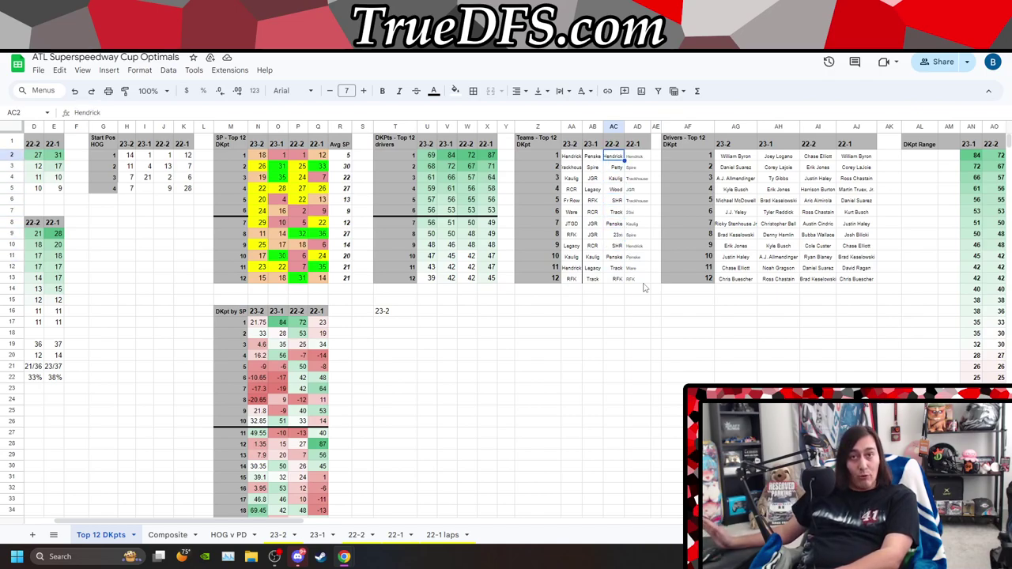
{"action": "key", "text": "Down"}
{"action": "key", "text": "Down"}
{"action": "key", "text": "Down"}
{"action": "key", "text": "Down"}
{"action": "key", "text": "Down"}
{"action": "key", "text": "Up"}
{"action": "key", "text": "Up"}
{"action": "key", "text": "Up"}
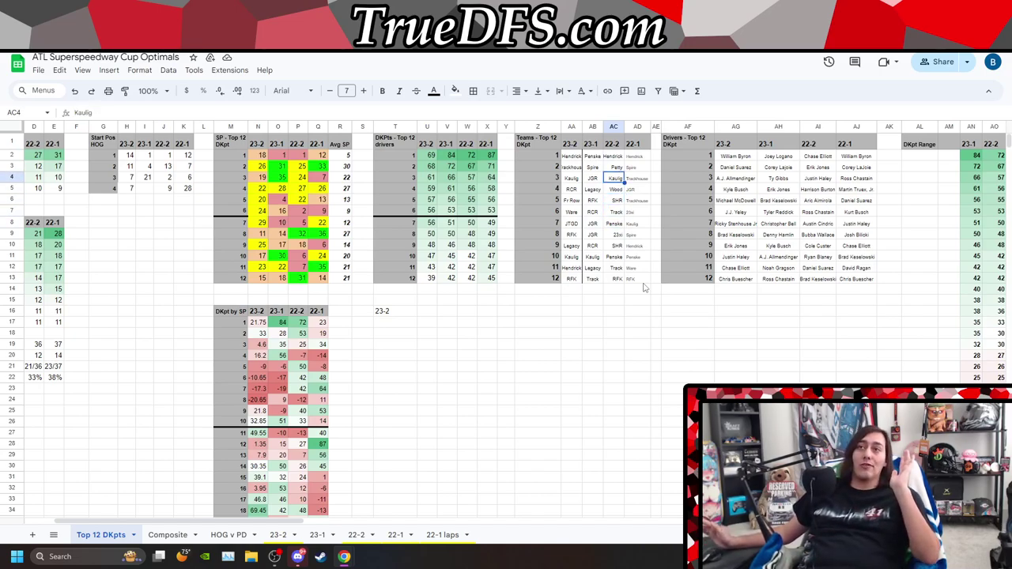
{"action": "key", "text": "Down"}
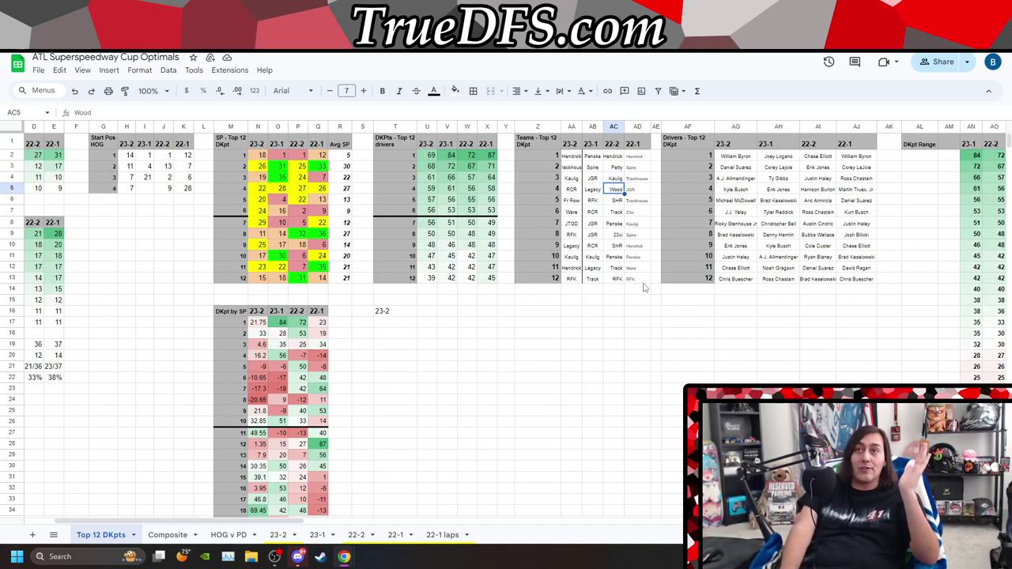
Compare the fourth-ranked entries across the team and DK points tables, ending at that rank's average starting position.
{"action": "key", "text": "Left"}
{"action": "key", "text": "Left"}
{"action": "key", "text": "Right"}
{"action": "key", "text": "Right"}
{"action": "key", "text": "Right"}
{"action": "key", "text": "Left"}
{"action": "key", "text": "Left"}
{"action": "key", "text": "Left"}
{"action": "key", "text": "Left"}
{"action": "key", "text": "Left"}
{"action": "key", "text": "Left"}
{"action": "key", "text": "Left"}
{"action": "key", "text": "Left"}
{"action": "key", "text": "Left"}
{"action": "key", "text": "Left"}
{"action": "key", "text": "Left"}
{"action": "key", "text": "Left"}
{"action": "key", "text": "Left"}
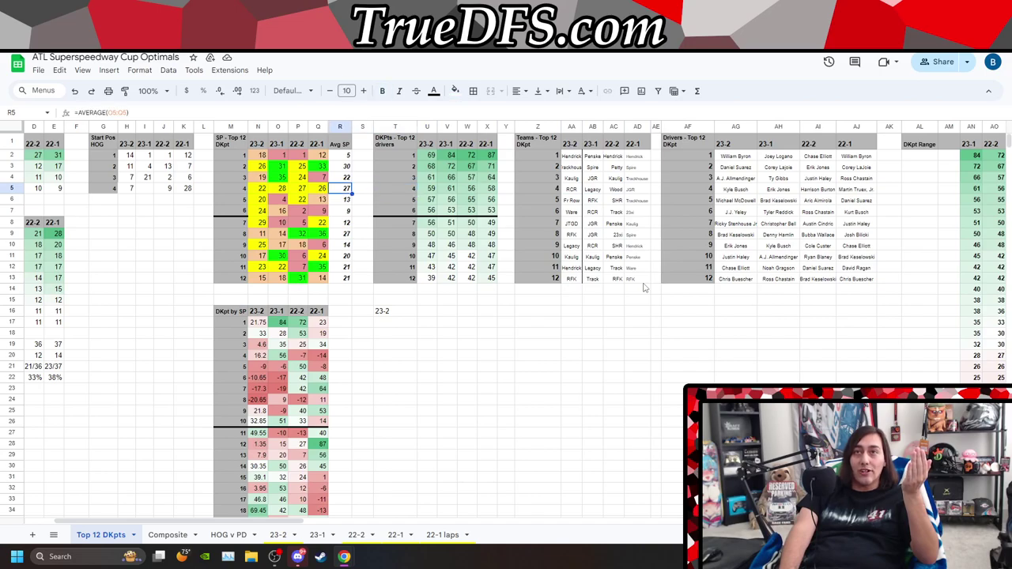
Examine the starting positions in the SP - Top 12 DKpt table, down to tenth rank in the 22-2 column.
{"action": "key", "text": "Left"}
{"action": "key", "text": "Down"}
{"action": "key", "text": "Down"}
{"action": "key", "text": "Down"}
{"action": "key", "text": "Down"}
{"action": "key", "text": "Down"}
{"action": "key", "text": "Down"}
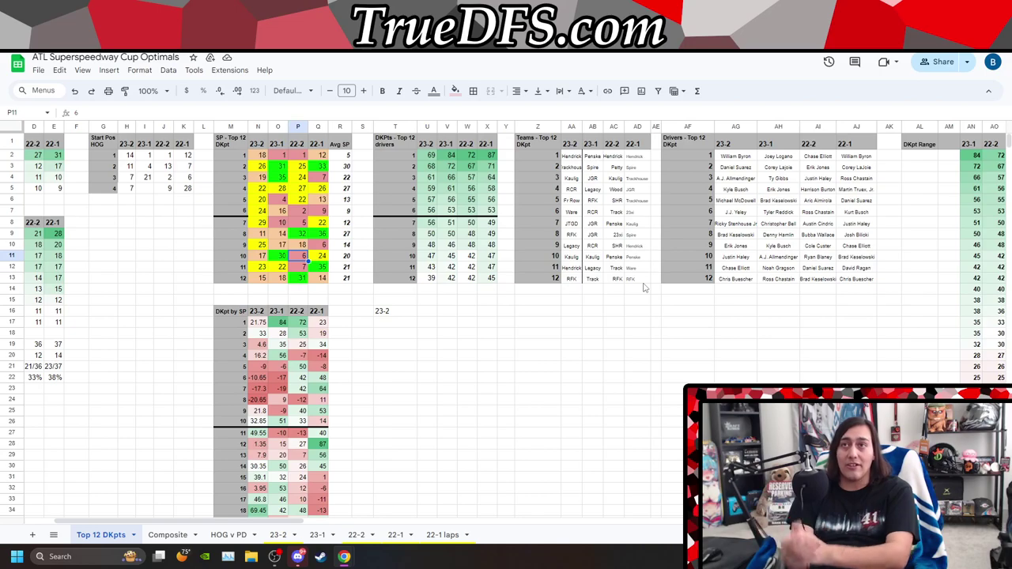
Examine the rest of the 22-2 starting positions and the DKpt by SP rows to start 7, returning to the sheet's first column.
{"action": "key", "text": "Down"}
{"action": "key", "text": "Down"}
{"action": "key", "text": "Down"}
{"action": "key", "text": "Down"}
{"action": "key", "text": "Down"}
{"action": "key", "text": "Down"}
{"action": "key", "text": "Down"}
{"action": "key", "text": "Down"}
{"action": "key", "text": "Down"}
{"action": "key", "text": "Down"}
{"action": "key", "text": "Down"}
{"action": "key", "text": "Down"}
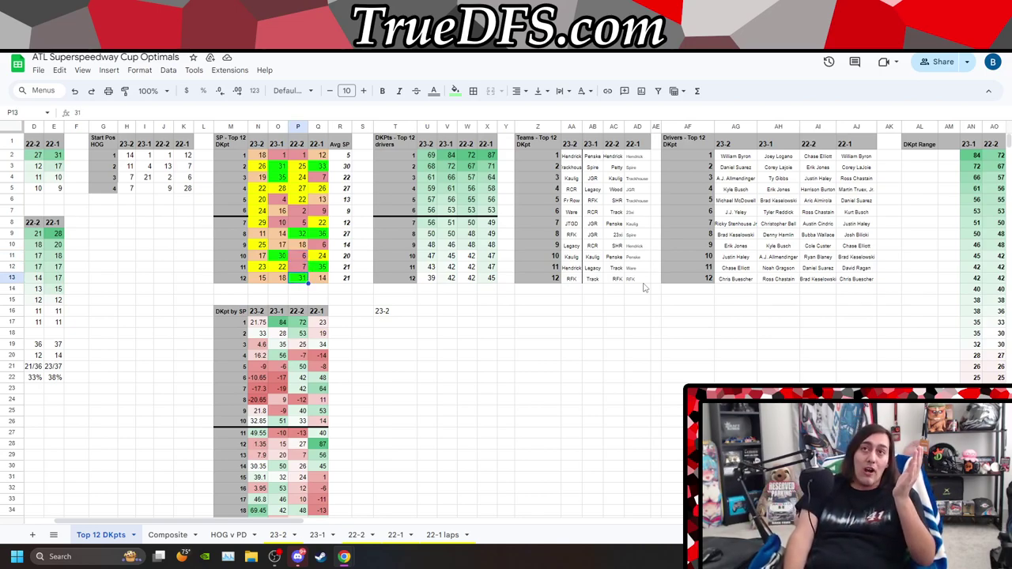
{"action": "key", "text": "Left"}
{"action": "key", "text": "Left"}
{"action": "key", "text": "Left"}
{"action": "key", "text": "Left"}
{"action": "key", "text": "Left"}
{"action": "key", "text": "Left"}
{"action": "key", "text": "Left"}
{"action": "key", "text": "Left"}
{"action": "key", "text": "Left"}
{"action": "key", "text": "Left"}
{"action": "key", "text": "Left"}
{"action": "key", "text": "Left"}
{"action": "key", "text": "Left"}
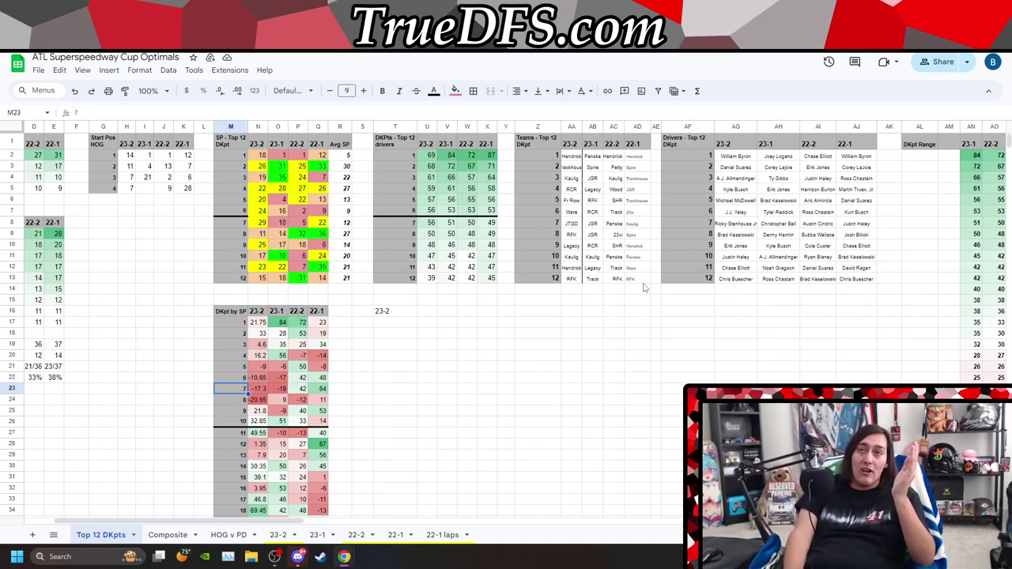
{"action": "key", "text": "Left"}
{"action": "key", "text": "Left"}
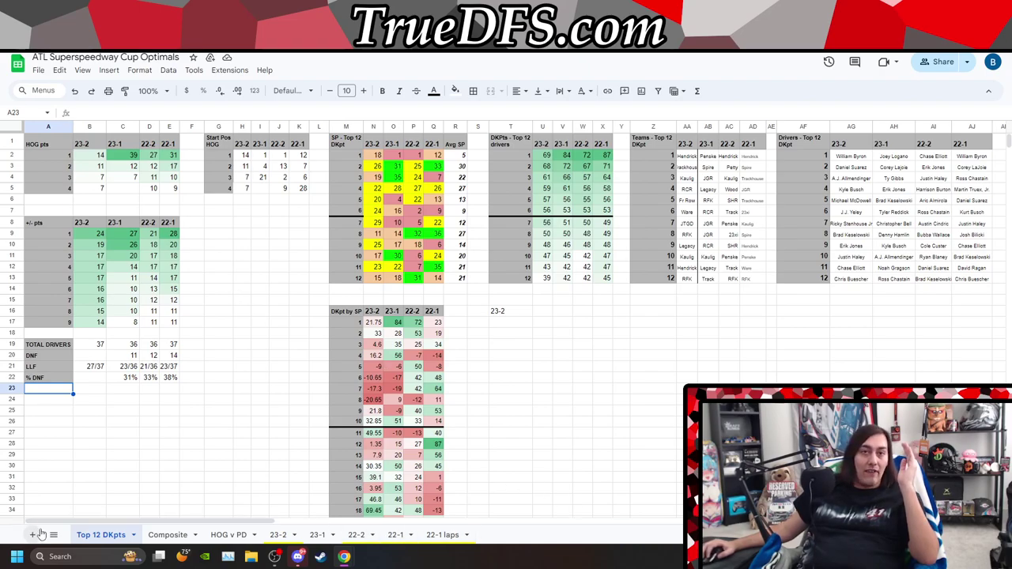
View the optimal lineups on the Composite sheet, and continue to the HOG v PD sheet.
{"action": "left_click", "coordinate": [53, 536]}
{"action": "left_click", "coordinate": [87, 412]}
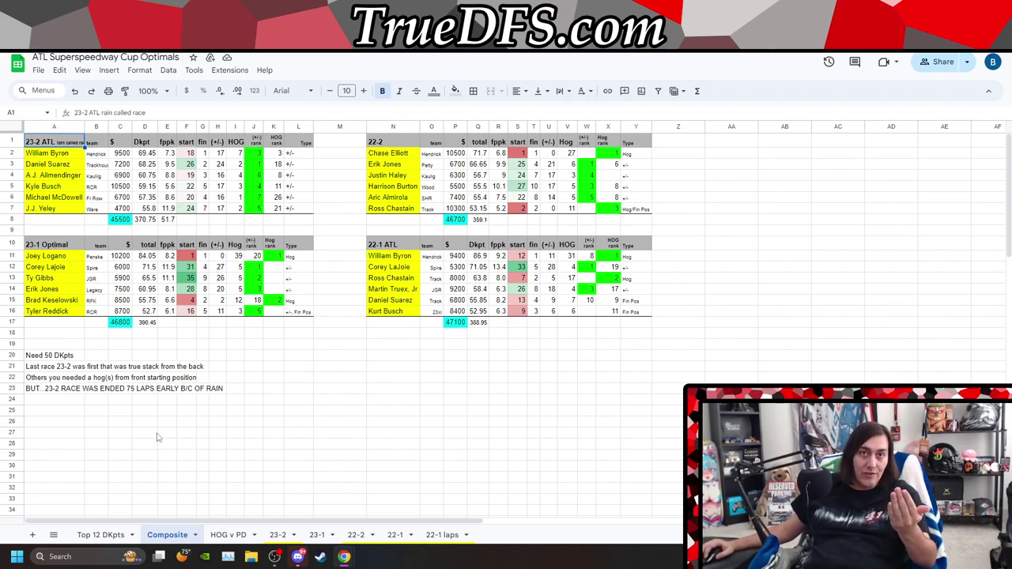
{"action": "left_click", "coordinate": [52, 537]}
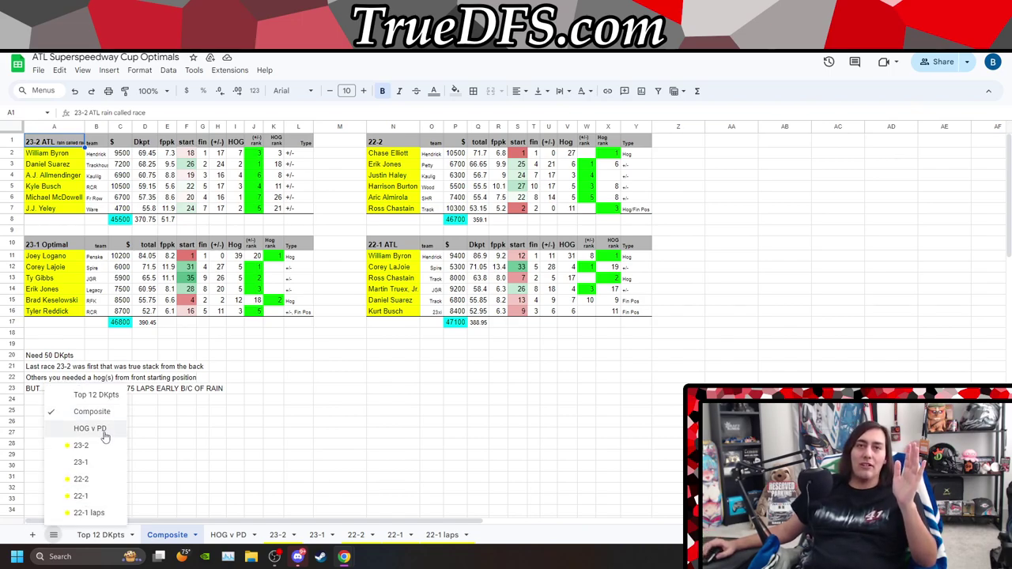
{"action": "left_click", "coordinate": [89, 429]}
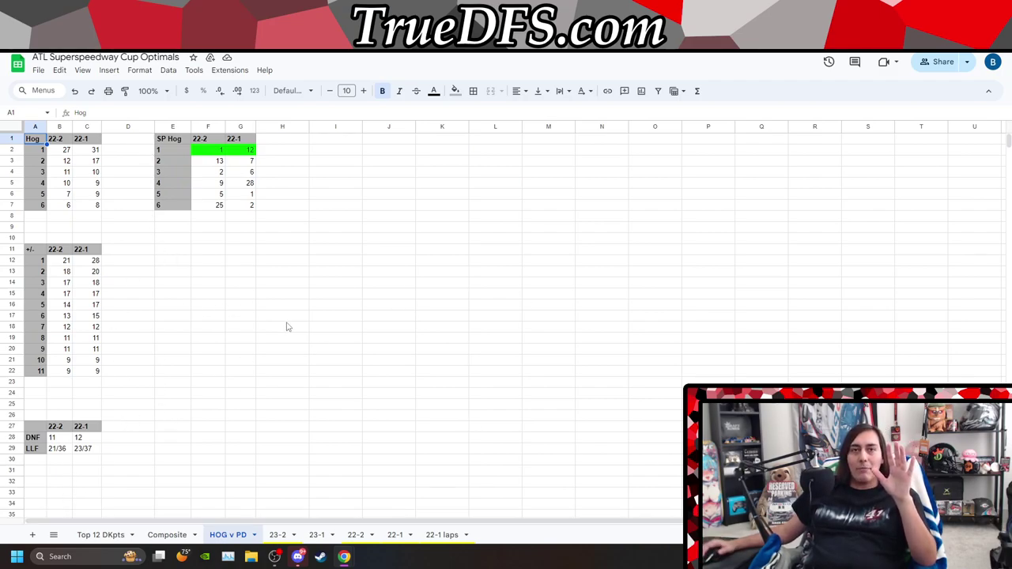
Open the 23-2 race sheet and look through its driver results and race notes.
{"action": "left_click", "coordinate": [53, 535]}
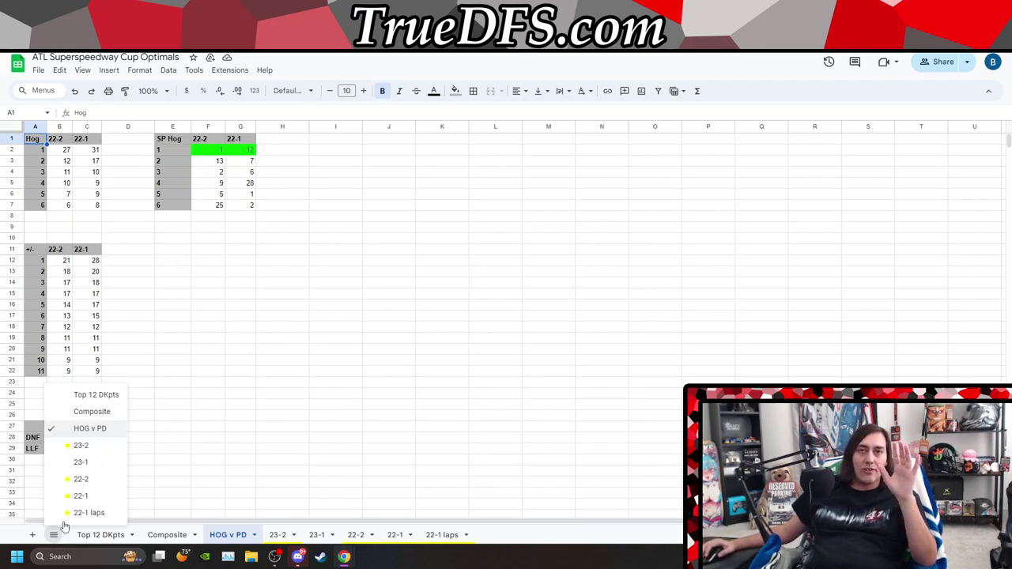
{"action": "left_click", "coordinate": [81, 445]}
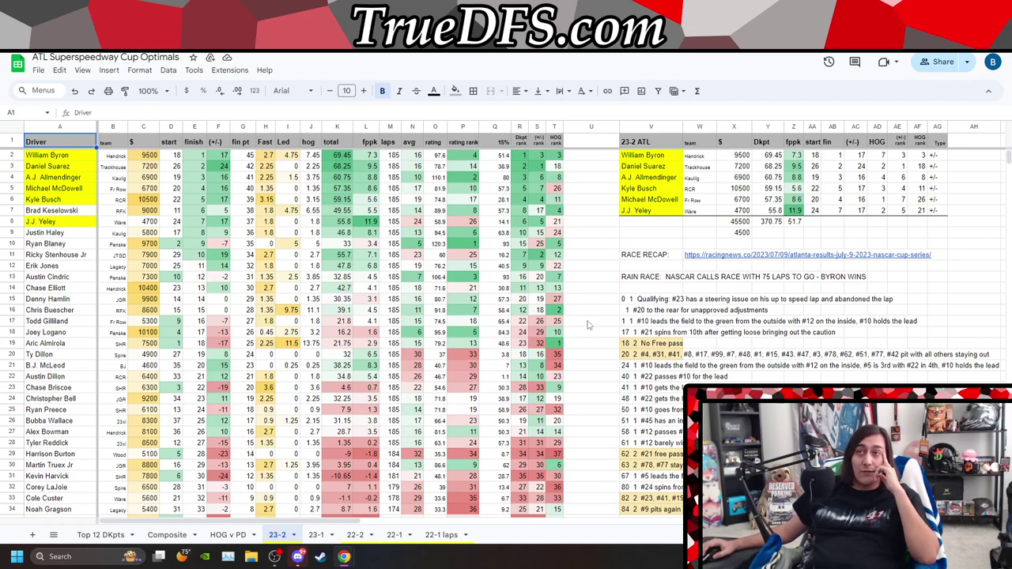
{"action": "scroll", "coordinate": [588, 325], "scroll_direction": "down", "scroll_amount": 3}
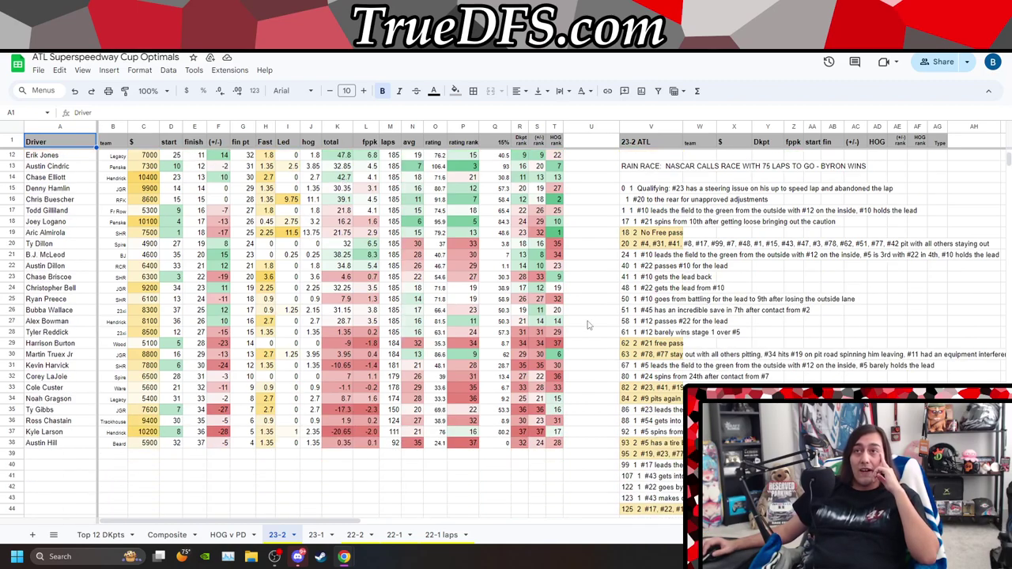
{"action": "scroll", "coordinate": [588, 324], "scroll_direction": "down", "scroll_amount": 2}
{"action": "scroll", "coordinate": [588, 324], "scroll_direction": "up", "scroll_amount": 5}
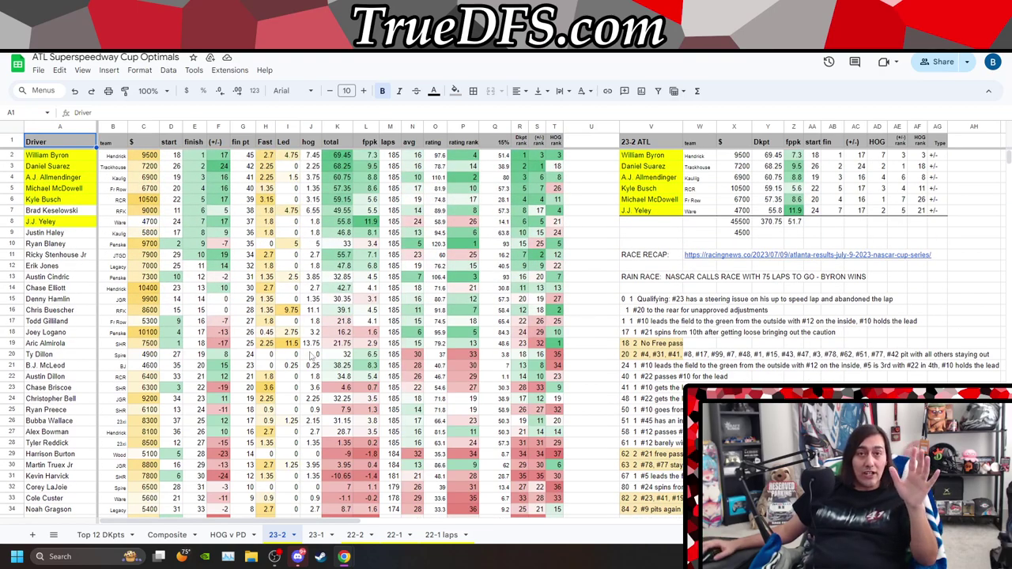
Open the 23-1 race sheet and look through its driver results, optimal and winning lineups, and notes.
{"action": "left_click", "coordinate": [53, 535]}
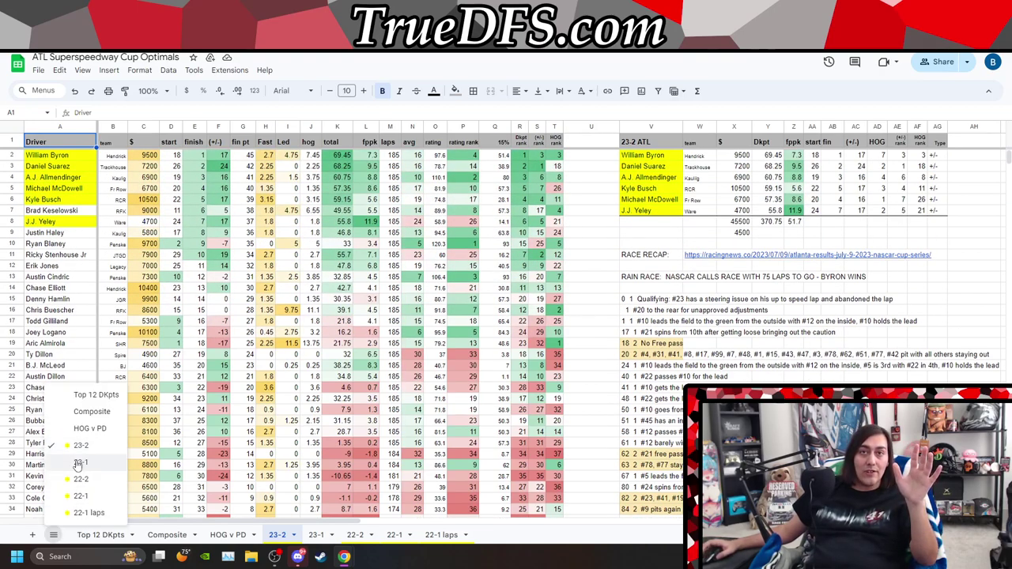
{"action": "left_click", "coordinate": [82, 463]}
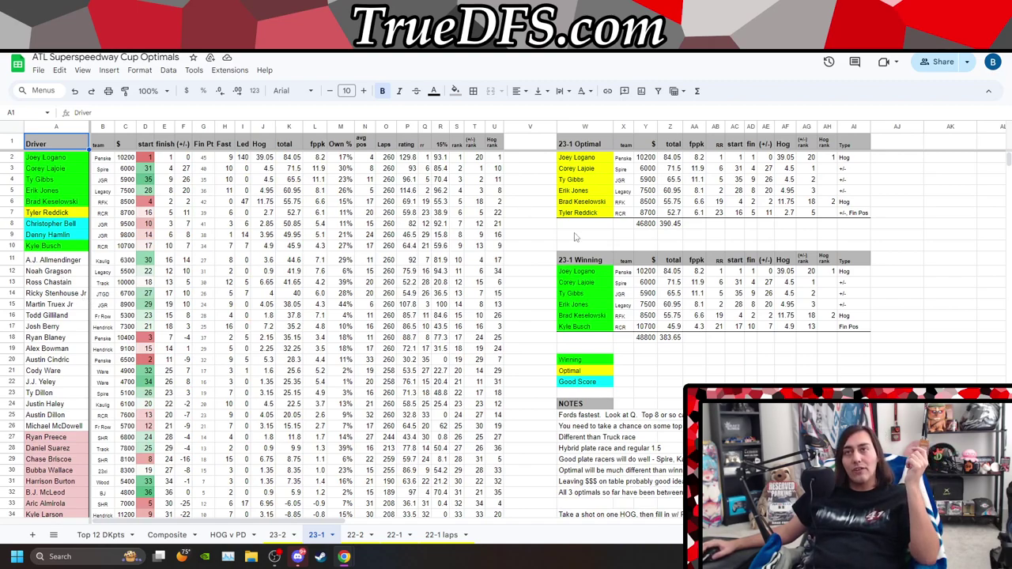
{"action": "scroll", "coordinate": [522, 238], "scroll_direction": "down", "scroll_amount": 2}
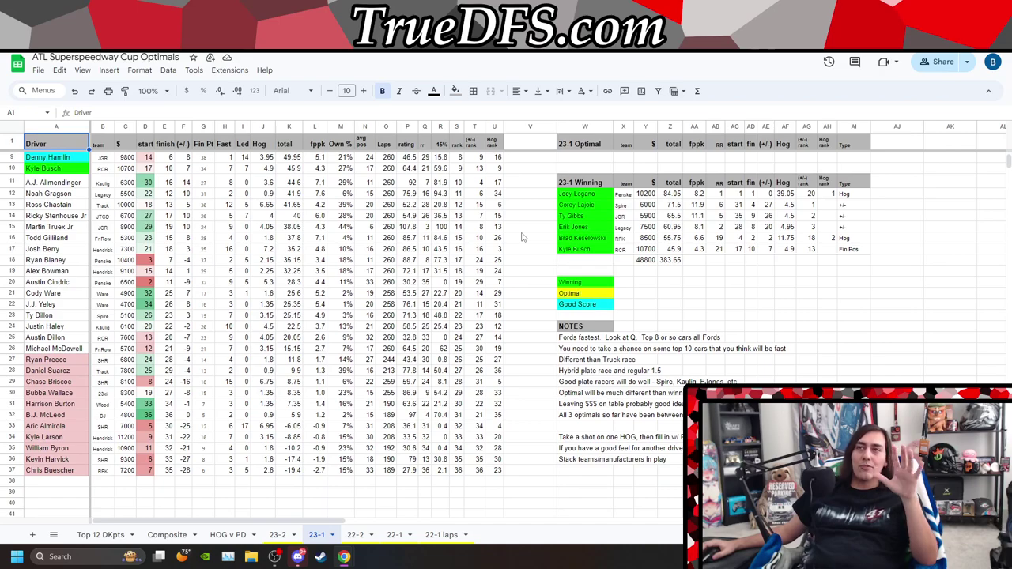
{"action": "scroll", "coordinate": [522, 237], "scroll_direction": "up", "scroll_amount": 2}
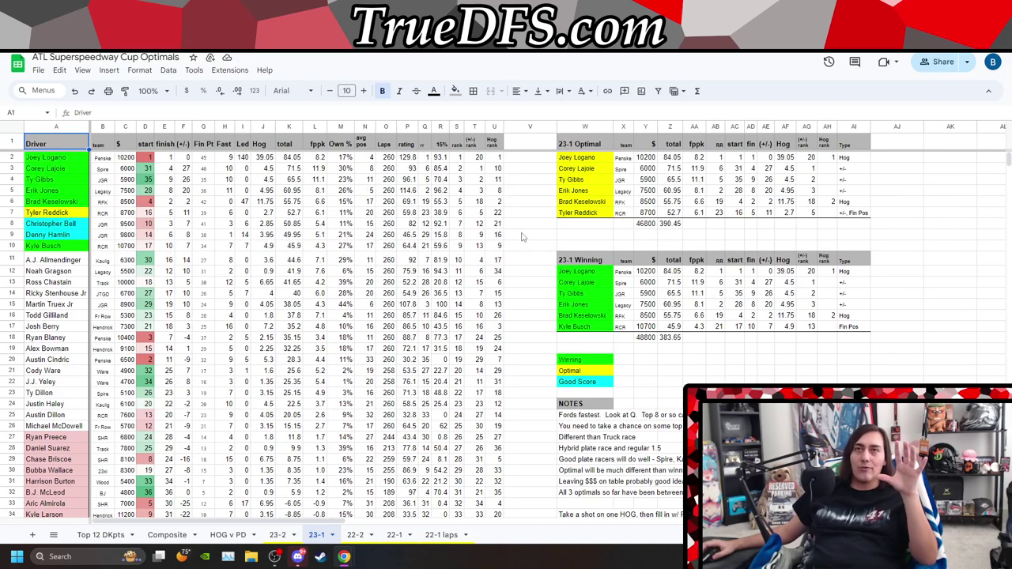
Look through the driver results on the 22-2 race sheet down to the last finishers, and open the 22-1 sheet.
{"action": "left_click", "coordinate": [53, 535]}
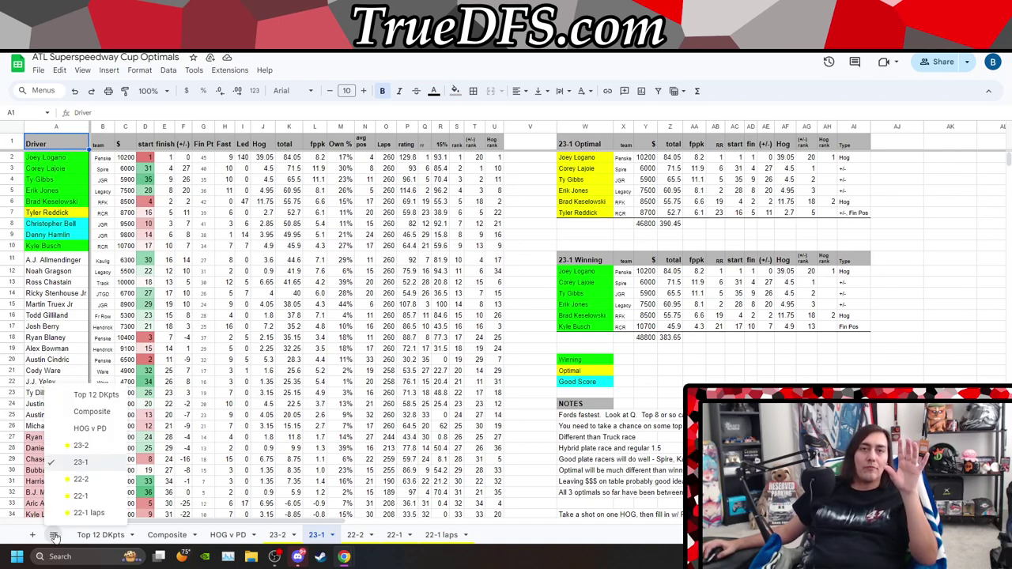
{"action": "left_click", "coordinate": [80, 479]}
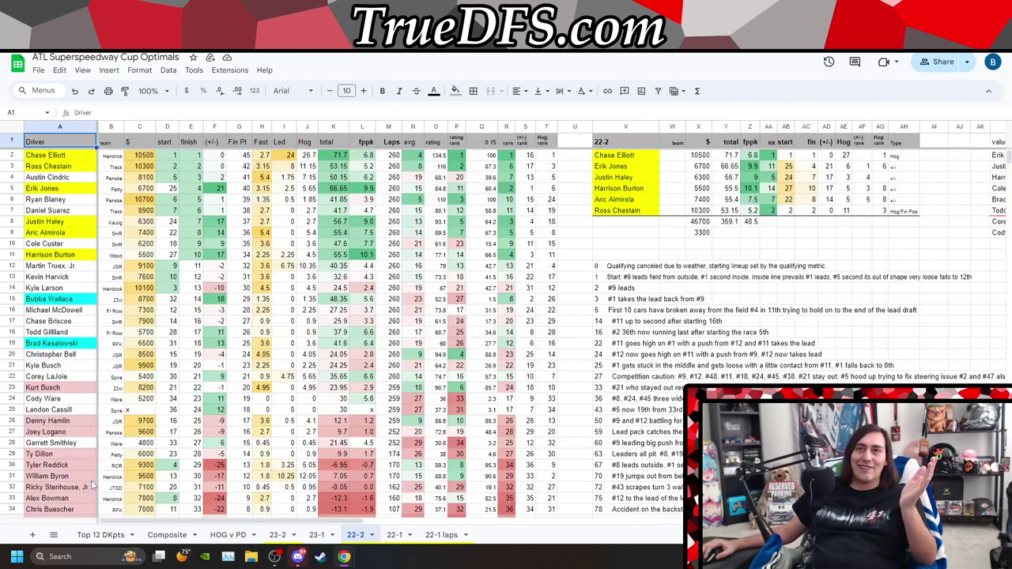
{"action": "scroll", "coordinate": [583, 190], "scroll_direction": "down", "scroll_amount": 1}
{"action": "scroll", "coordinate": [583, 191], "scroll_direction": "up", "scroll_amount": 1}
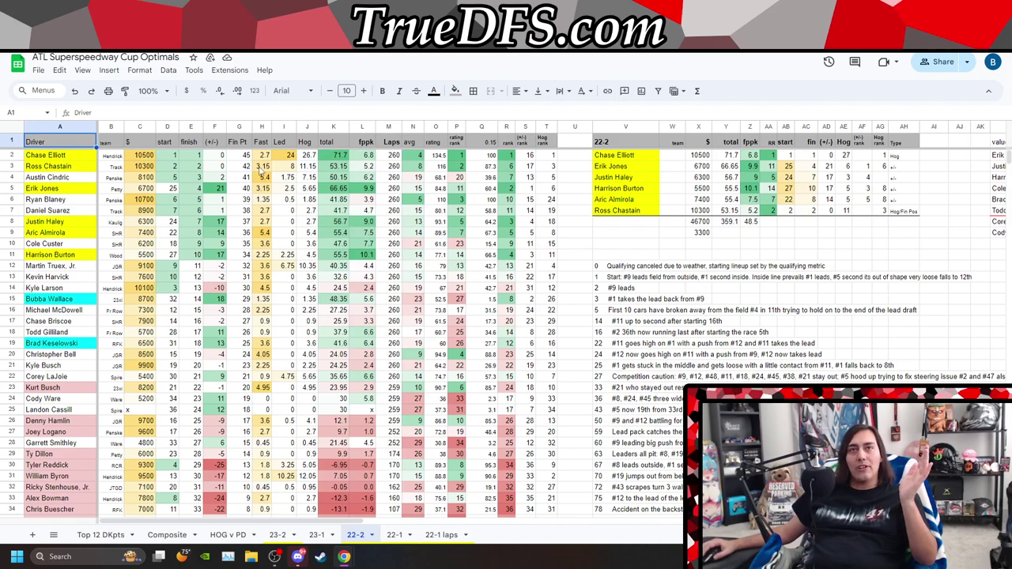
{"action": "scroll", "coordinate": [261, 170], "scroll_direction": "down", "scroll_amount": 3}
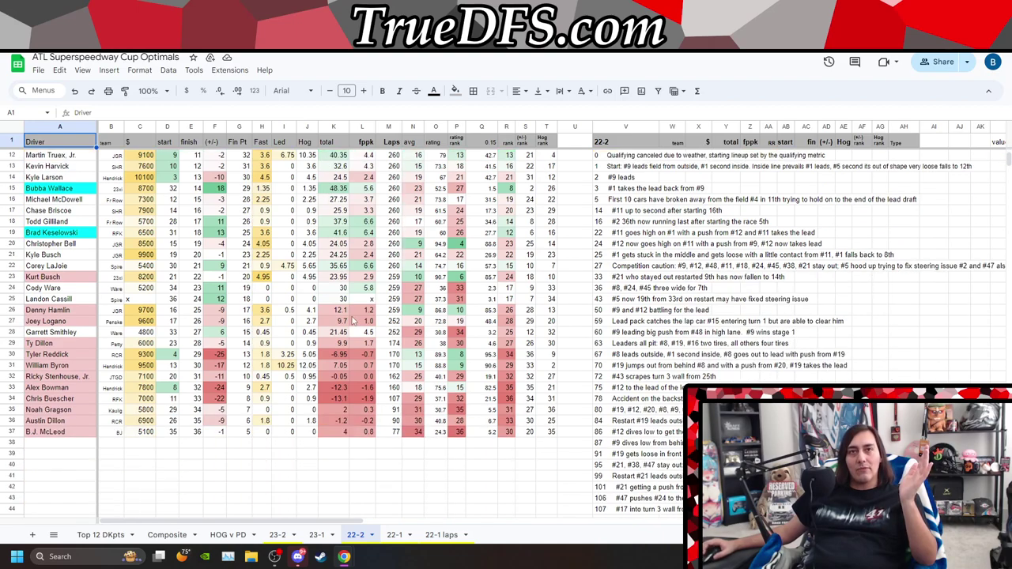
{"action": "left_click", "coordinate": [54, 536]}
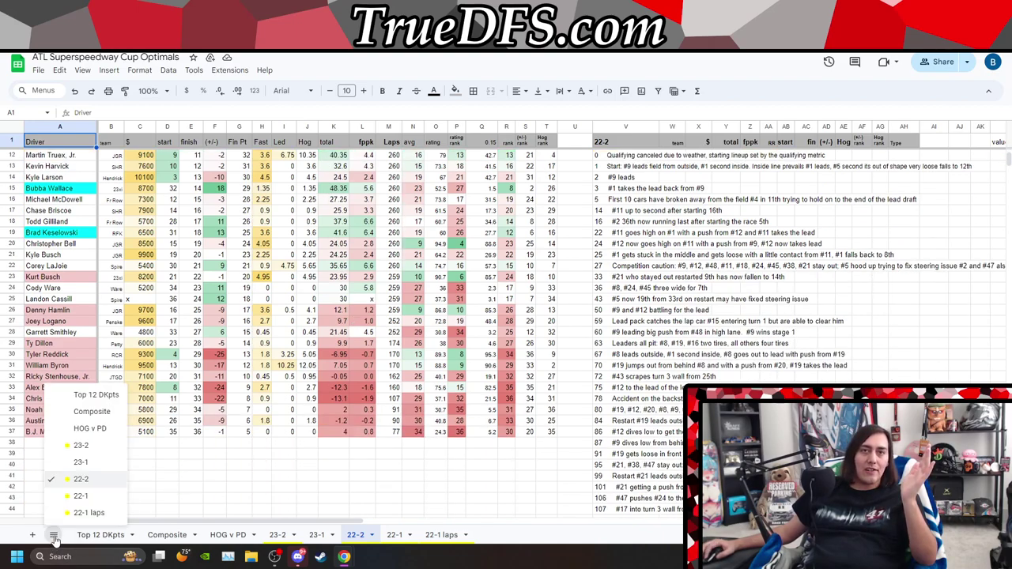
{"action": "left_click", "coordinate": [79, 495]}
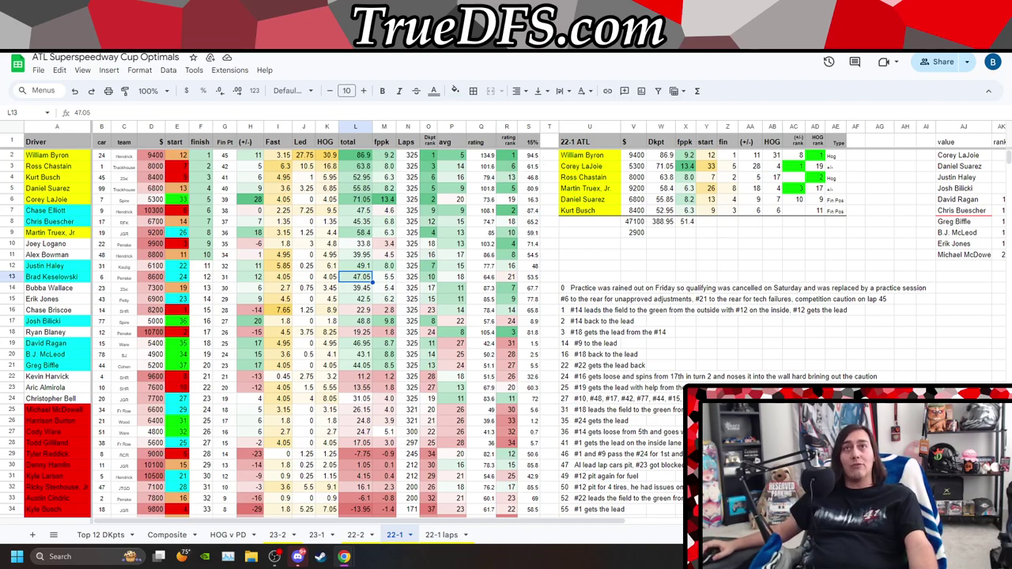
Switch to the ATLANTA WITH DAYTONA DATA spreadsheet and open its AVE FIN PER STARTING sheet.
{"action": "key", "text": "ctrl+Tab"}
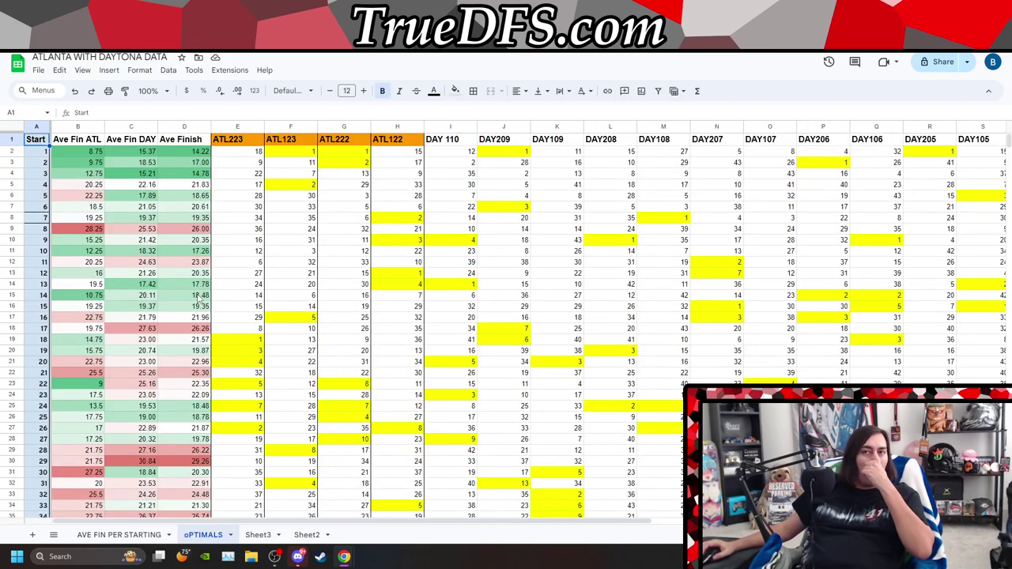
{"action": "left_click", "coordinate": [53, 535]}
{"action": "left_click", "coordinate": [93, 463]}
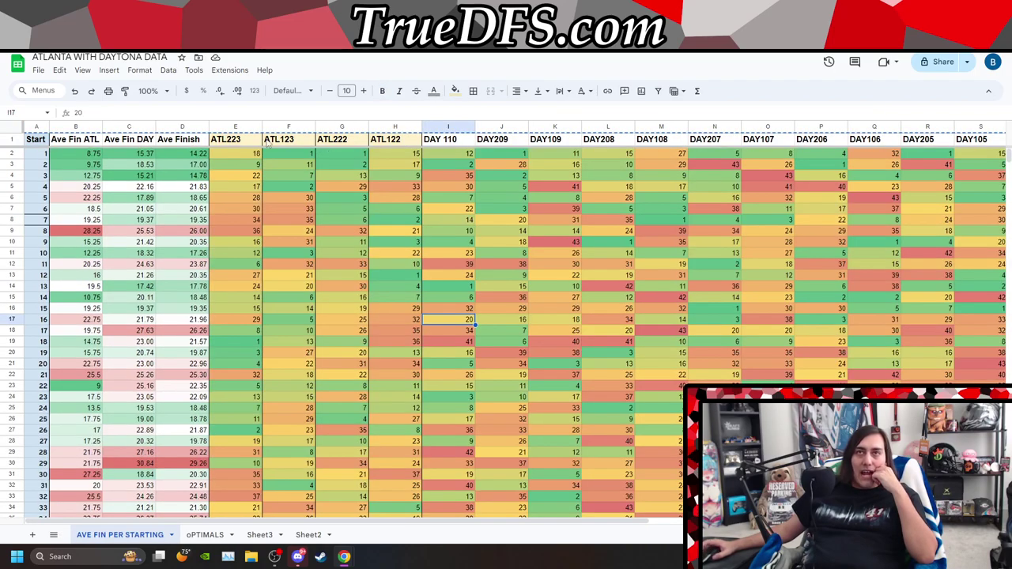
Inspect individual finish cells in the Daytona average and Atlanta race columns, ending at the Ave Fin ATL cell for start 1.
{"action": "left_click", "coordinate": [281, 242]}
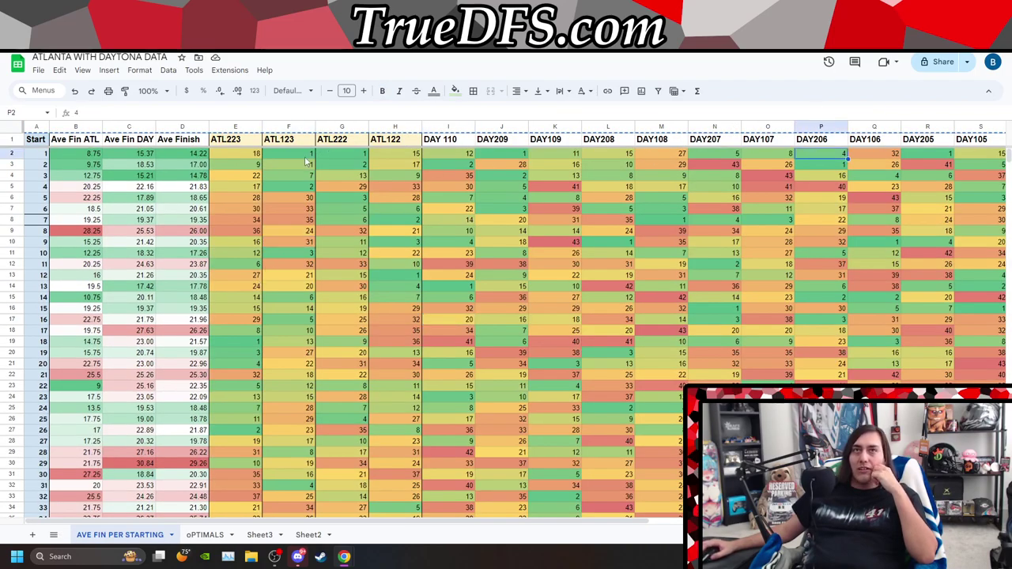
{"action": "left_click", "coordinate": [19, 141]}
{"action": "left_click", "coordinate": [115, 178]}
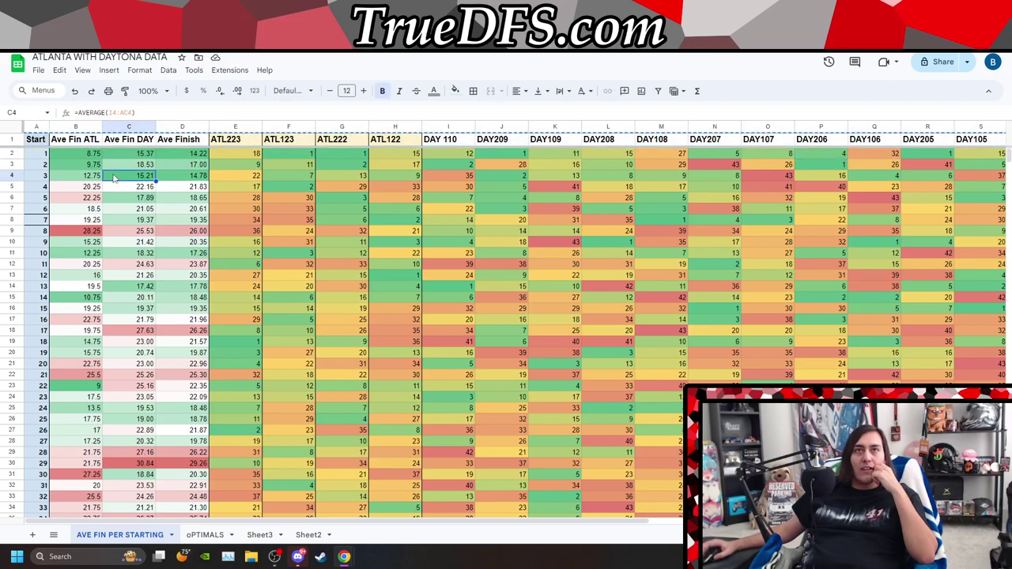
{"action": "left_click", "coordinate": [348, 222]}
{"action": "key", "text": "ctrl+c"}
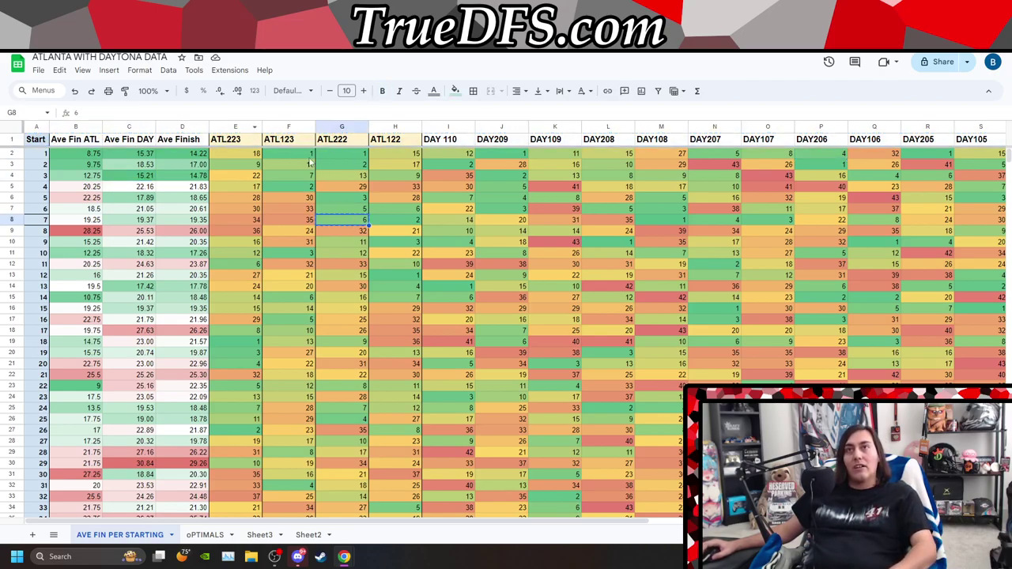
{"action": "left_click", "coordinate": [297, 155]}
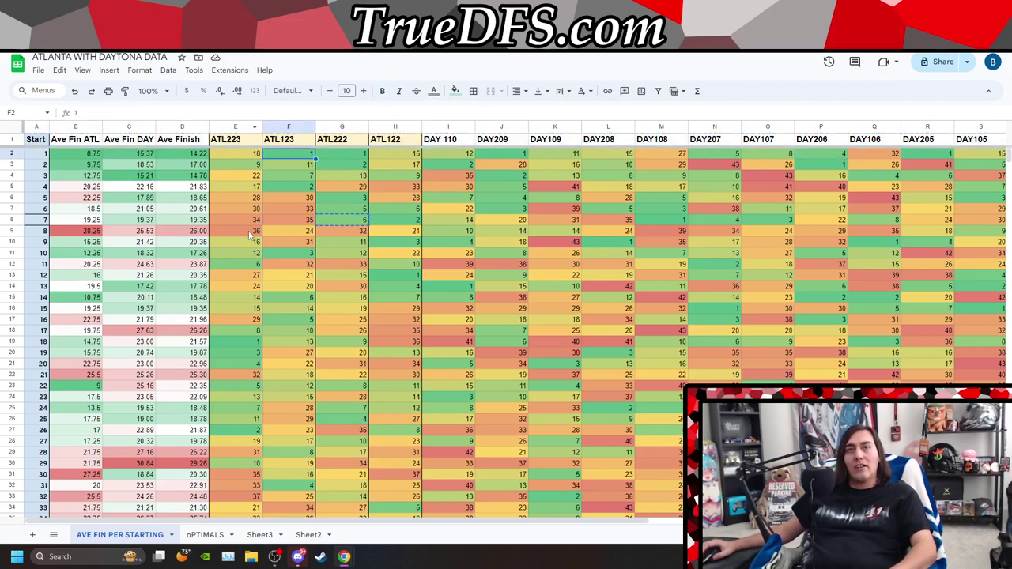
{"action": "left_click", "coordinate": [66, 158]}
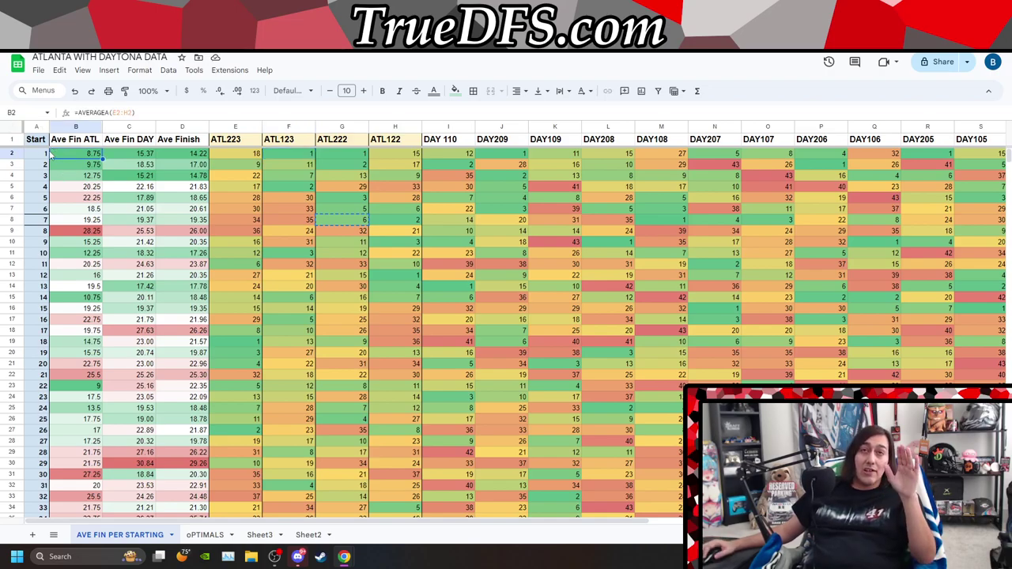
Review the average finishes for every starting position down to the last row, and return to start 1.
{"action": "scroll", "coordinate": [57, 190], "scroll_direction": "down", "scroll_amount": 4}
{"action": "scroll", "coordinate": [54, 220], "scroll_direction": "down", "scroll_amount": 4}
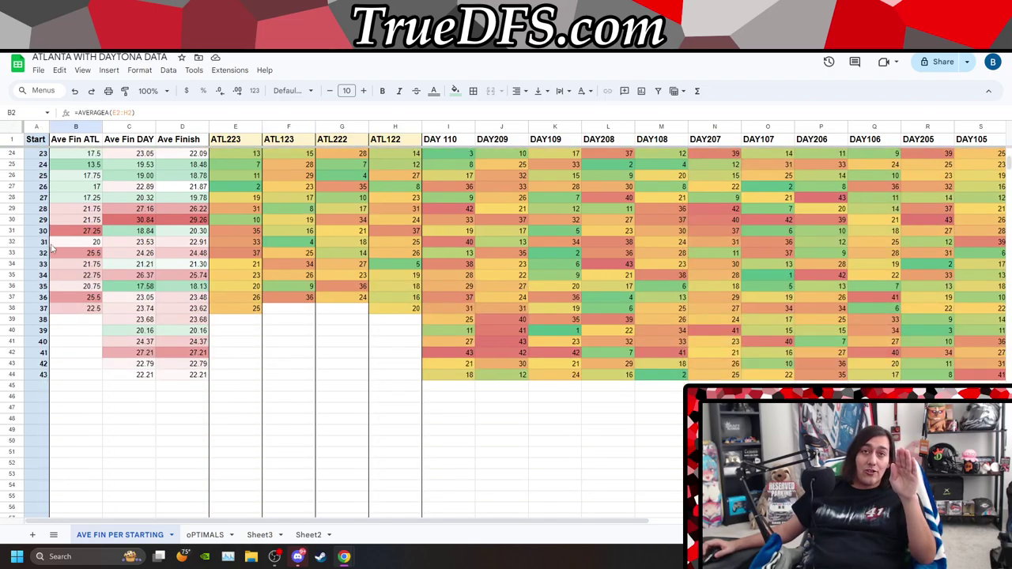
{"action": "scroll", "coordinate": [53, 365], "scroll_direction": "up", "scroll_amount": 8}
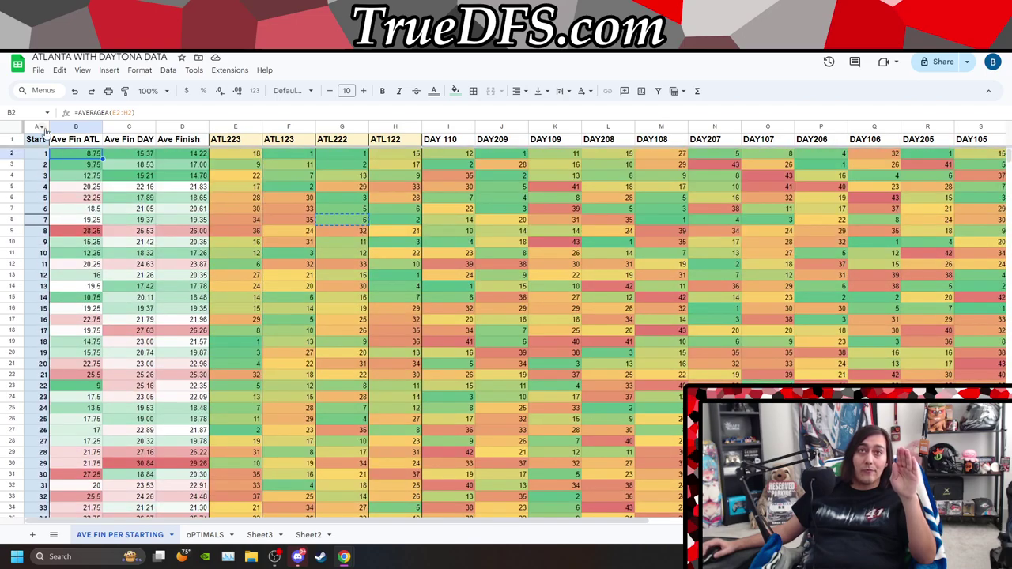
{"action": "scroll", "coordinate": [83, 174], "scroll_direction": "down", "scroll_amount": 8}
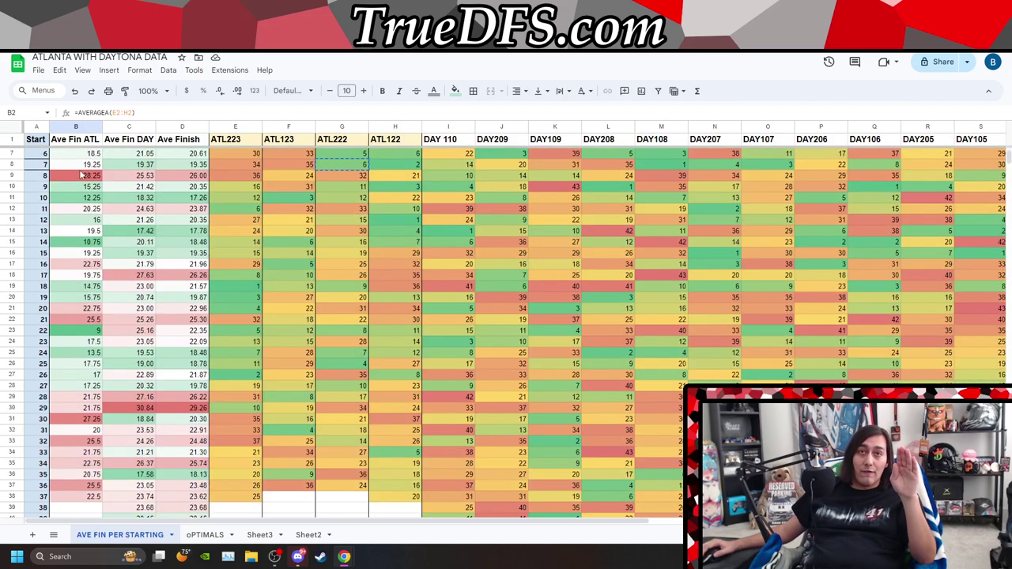
{"action": "scroll", "coordinate": [94, 335], "scroll_direction": "up", "scroll_amount": 8}
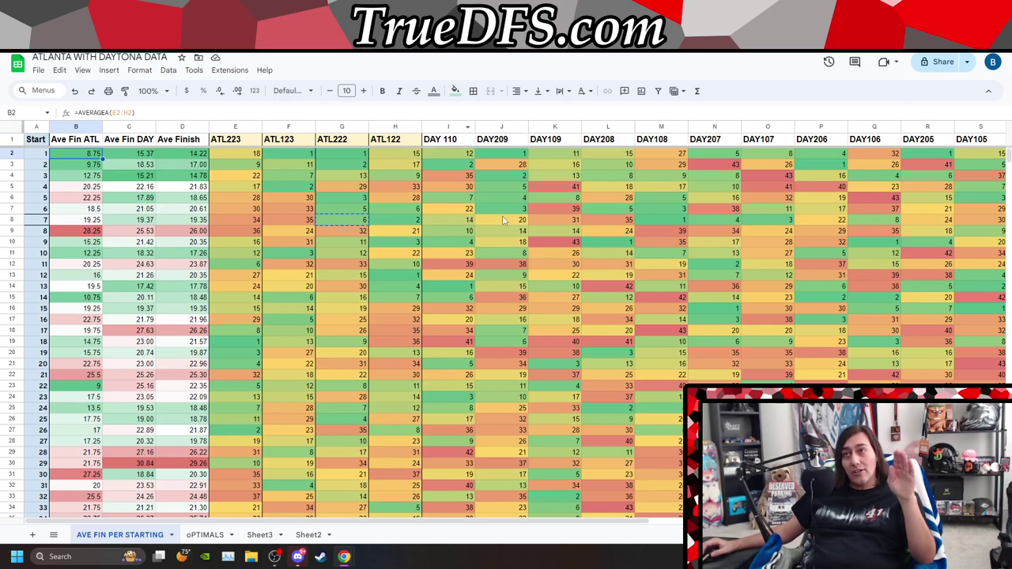
Examine the start 1 finishes across the Daytona race columns from DAY 110 onward, and return to the Start column.
{"action": "left_click", "coordinate": [443, 151]}
{"action": "key", "text": "Right"}
{"action": "key", "text": "Right"}
{"action": "key", "text": "Right"}
{"action": "key", "text": "Right"}
{"action": "key", "text": "Right"}
{"action": "key", "text": "Right"}
{"action": "key", "text": "Right"}
{"action": "key", "text": "Right"}
{"action": "key", "text": "Right"}
{"action": "key", "text": "Right"}
{"action": "key", "text": "Right"}
{"action": "key", "text": "Right"}
{"action": "key", "text": "Right"}
{"action": "key", "text": "Right"}
{"action": "key", "text": "Right"}
{"action": "key", "text": "Right"}
{"action": "key", "text": "Right"}
{"action": "key", "text": "Right"}
{"action": "key", "text": "Right"}
{"action": "key", "text": "Right"}
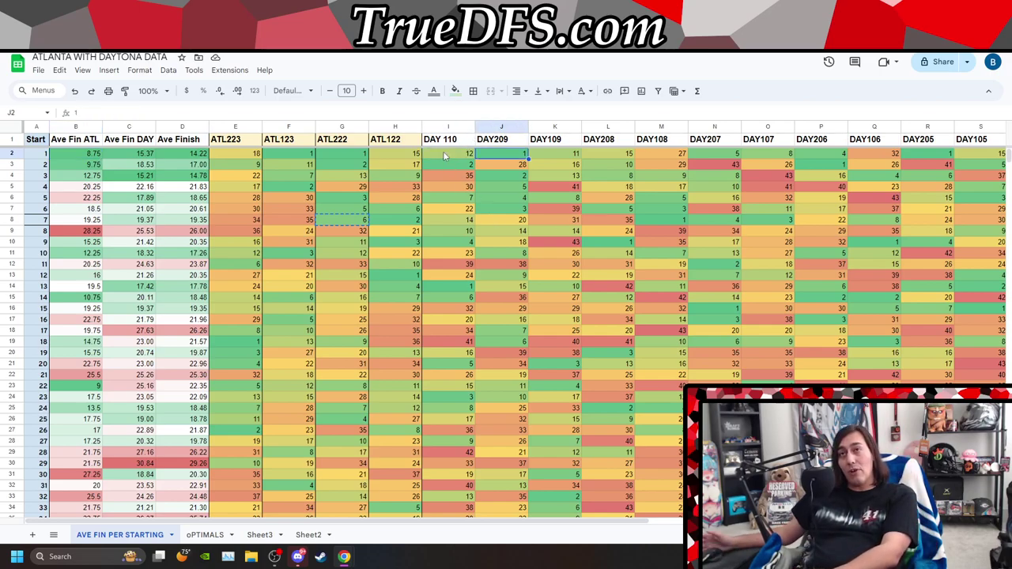
{"action": "key", "text": "Left"}
{"action": "key", "text": "Left"}
{"action": "key", "text": "Left"}
{"action": "key", "text": "Left"}
{"action": "key", "text": "Left"}
{"action": "key", "text": "Left"}
{"action": "key", "text": "Left"}
{"action": "key", "text": "Left"}
{"action": "key", "text": "Left"}
{"action": "key", "text": "Left"}
{"action": "key", "text": "Left"}
{"action": "key", "text": "Left"}
{"action": "key", "text": "Left"}
{"action": "key", "text": "Left"}
{"action": "key", "text": "Left"}
{"action": "key", "text": "Left"}
{"action": "key", "text": "Left"}
{"action": "key", "text": "Left"}
{"action": "key", "text": "Left"}
{"action": "key", "text": "Left"}
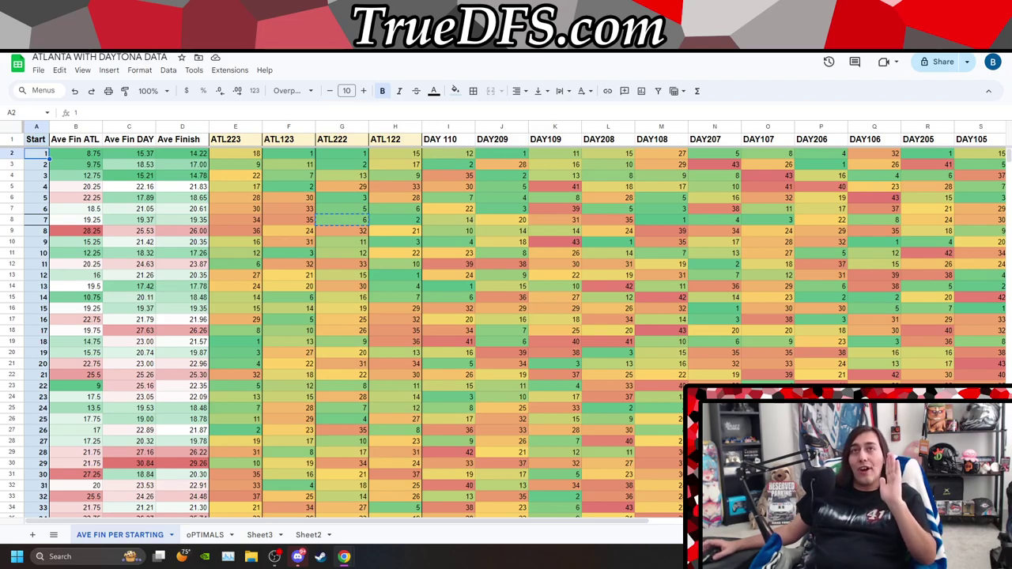
Switch to the Daytona Cup Analysis spreadsheet and open its 10s race sheet.
{"action": "key", "text": "ctrl+Tab"}
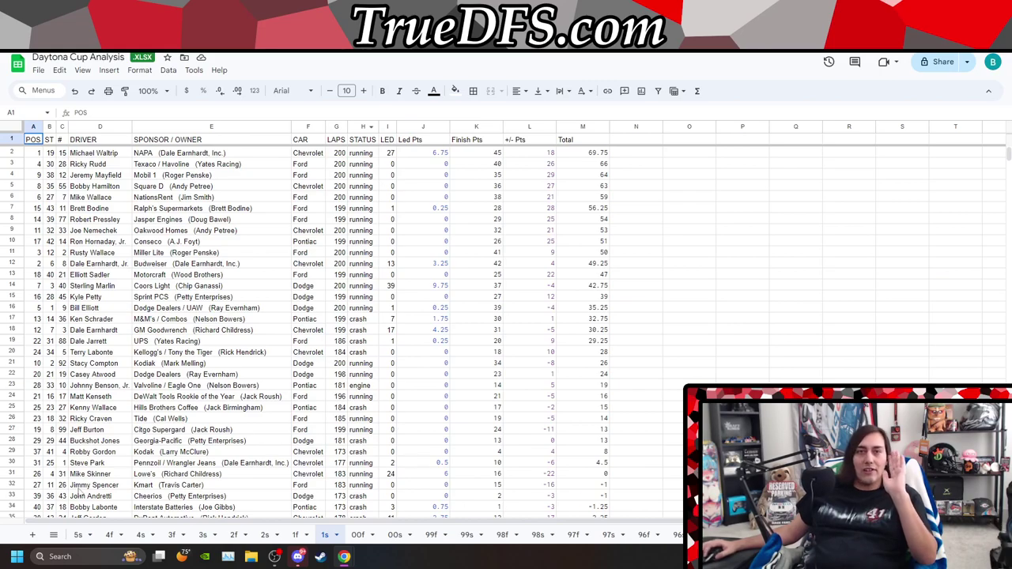
{"action": "left_click", "coordinate": [53, 535]}
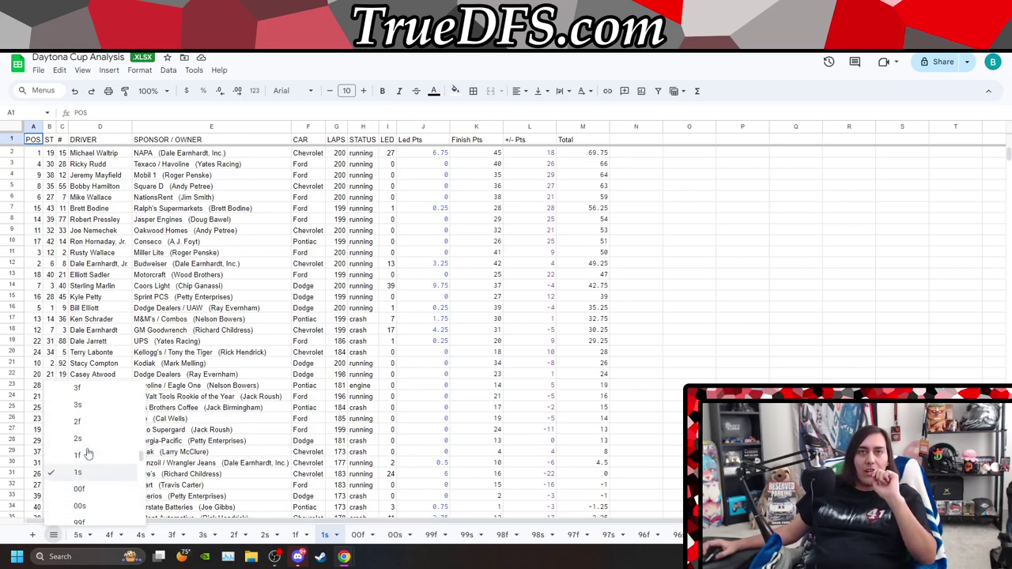
{"action": "scroll", "coordinate": [96, 441], "scroll_direction": "up", "scroll_amount": 3}
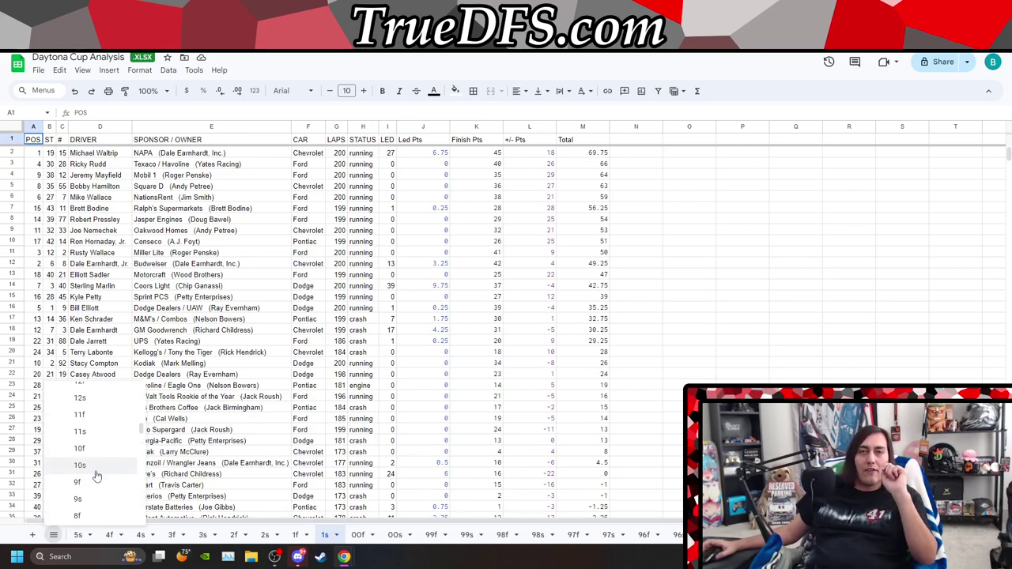
{"action": "left_click", "coordinate": [96, 472]}
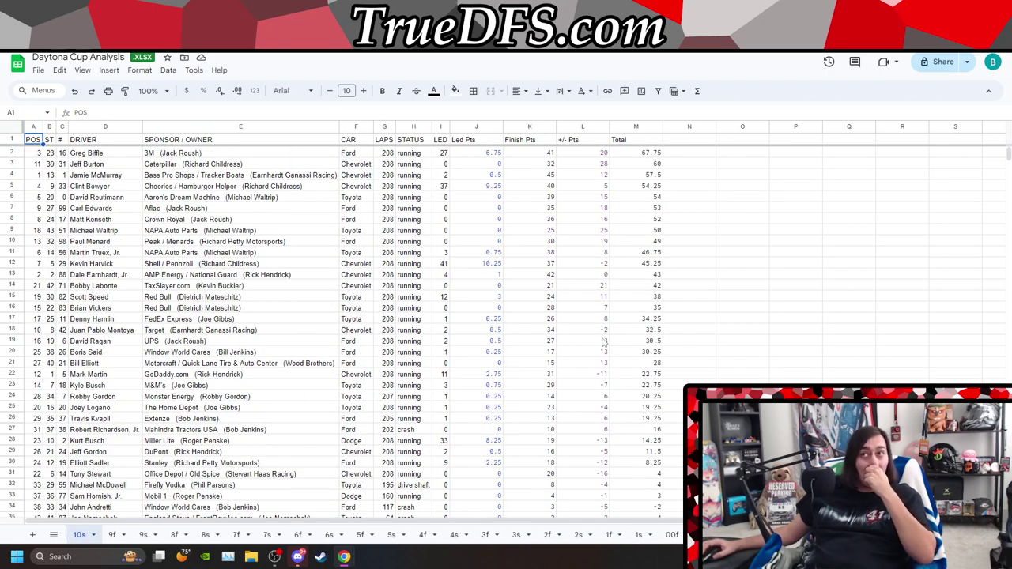
Inspect the top scorers' cells on the 10s sheet, ending at the +/- Pts cell in row 5.
{"action": "left_click", "coordinate": [691, 155]}
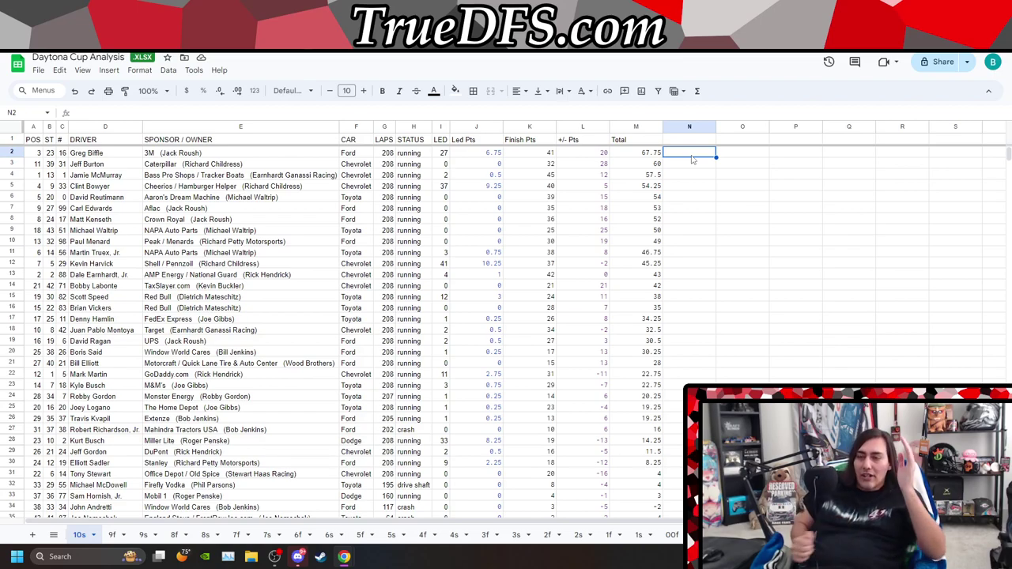
{"action": "key", "text": "Left"}
{"action": "key", "text": "Left"}
{"action": "key", "text": "Left"}
{"action": "key", "text": "Left"}
{"action": "key", "text": "Left"}
{"action": "key", "text": "Down"}
{"action": "key", "text": "Down"}
{"action": "key", "text": "Down"}
{"action": "key", "text": "Right"}
{"action": "key", "text": "Right"}
{"action": "key", "text": "Right"}
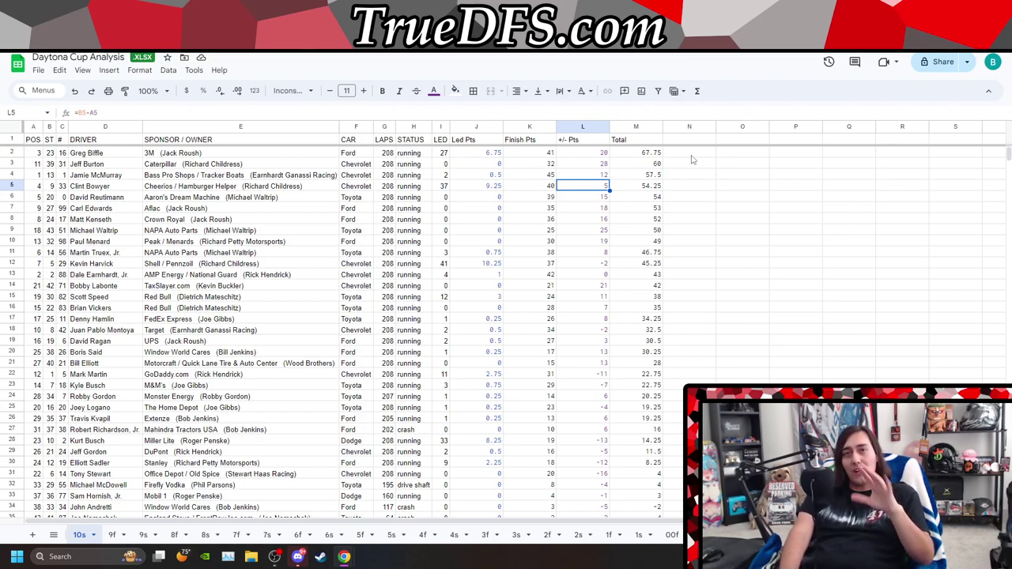
Review the +/- Pts column of the 10s sheet down to the last driver in row 44.
{"action": "key", "text": "Down"}
{"action": "key", "text": "Down"}
{"action": "key", "text": "Down"}
{"action": "key", "text": "Down"}
{"action": "key", "text": "Down"}
{"action": "key", "text": "Down"}
{"action": "key", "text": "Down"}
{"action": "key", "text": "Down"}
{"action": "key", "text": "Down"}
{"action": "key", "text": "Down"}
{"action": "key", "text": "Down"}
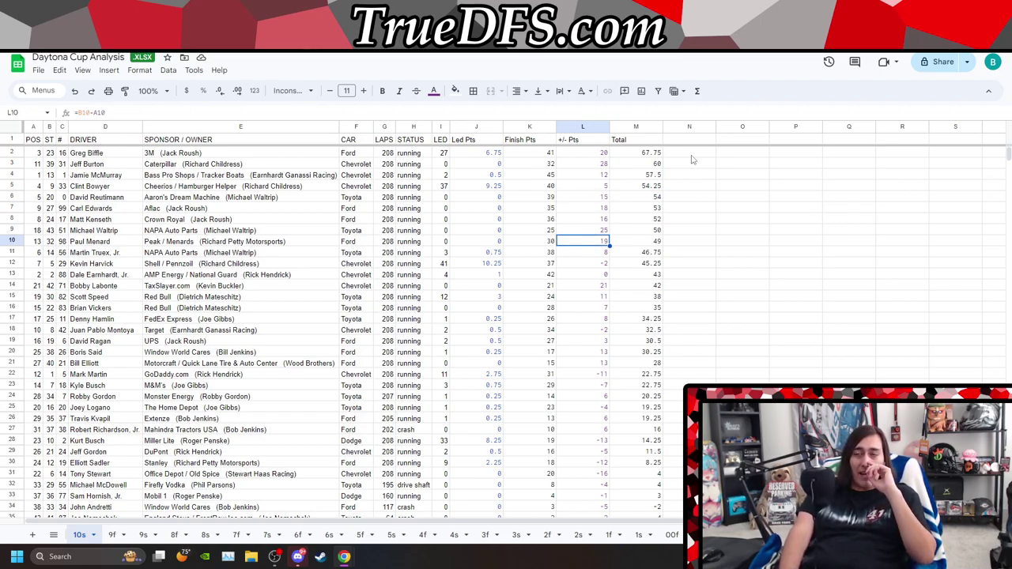
{"action": "key", "text": "Down"}
{"action": "key", "text": "Down"}
{"action": "key", "text": "Down"}
{"action": "key", "text": "Down"}
{"action": "key", "text": "Down"}
{"action": "key", "text": "Down"}
{"action": "key", "text": "Down"}
{"action": "key", "text": "Down"}
{"action": "key", "text": "Down"}
{"action": "key", "text": "Down"}
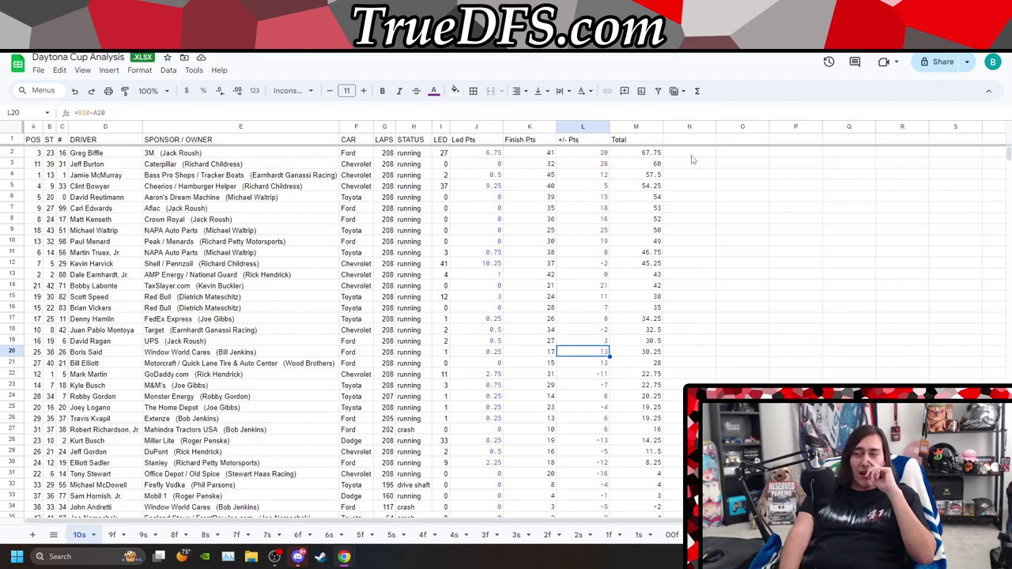
{"action": "key", "text": "Down"}
{"action": "key", "text": "Down"}
{"action": "key", "text": "Down"}
{"action": "key", "text": "Down"}
{"action": "key", "text": "Down"}
{"action": "key", "text": "Down"}
{"action": "key", "text": "Down"}
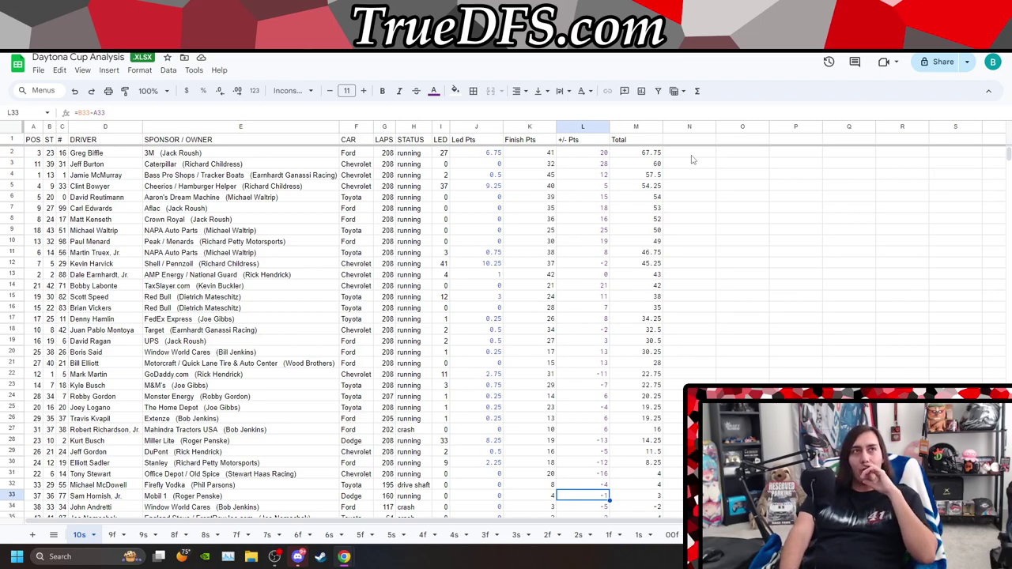
{"action": "key", "text": "Down"}
{"action": "key", "text": "Down"}
{"action": "key", "text": "Down"}
{"action": "key", "text": "Down"}
{"action": "key", "text": "Down"}
{"action": "key", "text": "Down"}
{"action": "key", "text": "Down"}
{"action": "key", "text": "Down"}
{"action": "key", "text": "Down"}
{"action": "key", "text": "Down"}
{"action": "key", "text": "Down"}
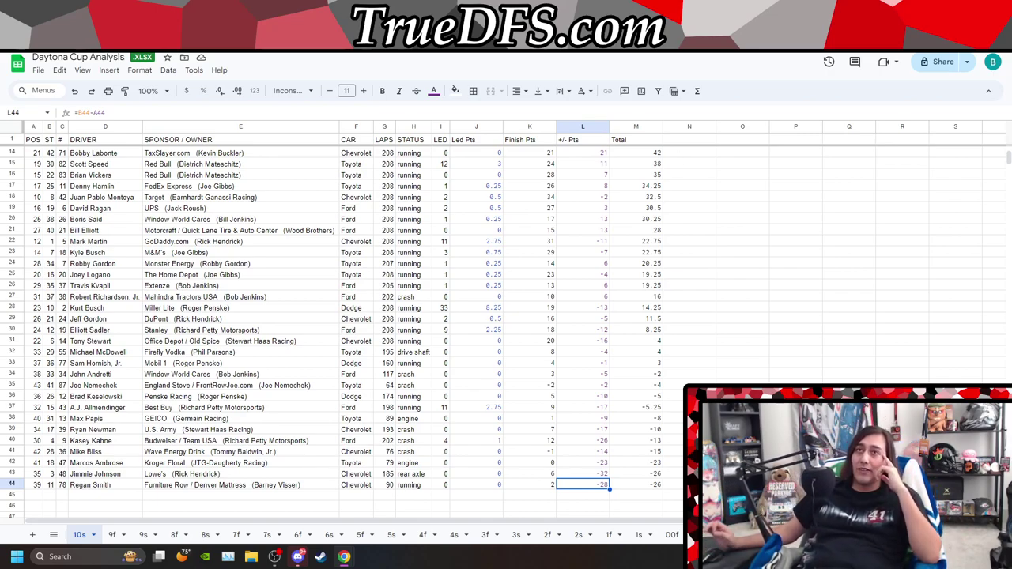
Return to the ATLANTA WITH DAYTONA DATA spreadsheet, open its oPTIMALS sheet and select the ATL223 finish for start 4.
{"action": "key", "text": "ctrl+Tab"}
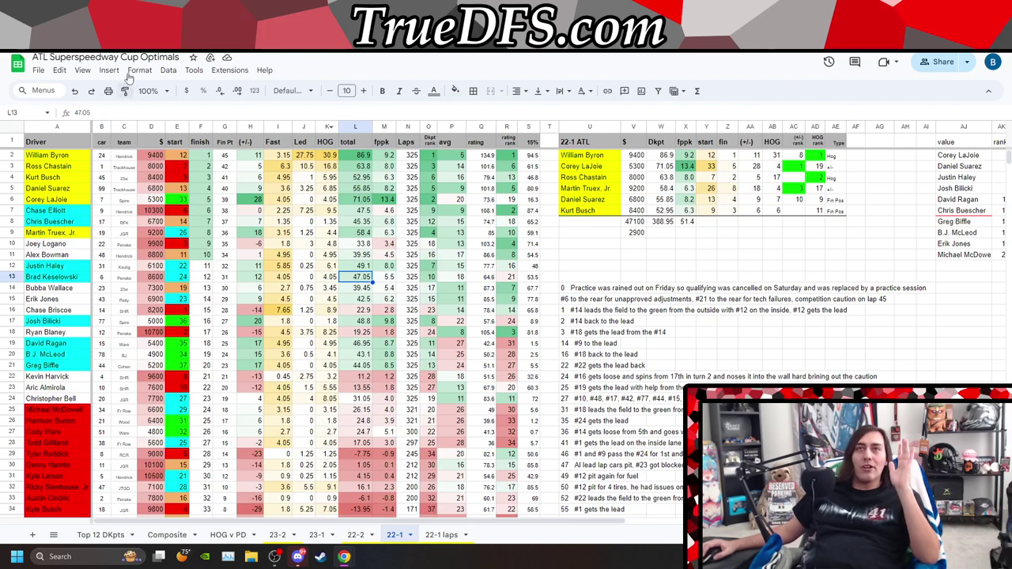
{"action": "key", "text": "ctrl+Tab"}
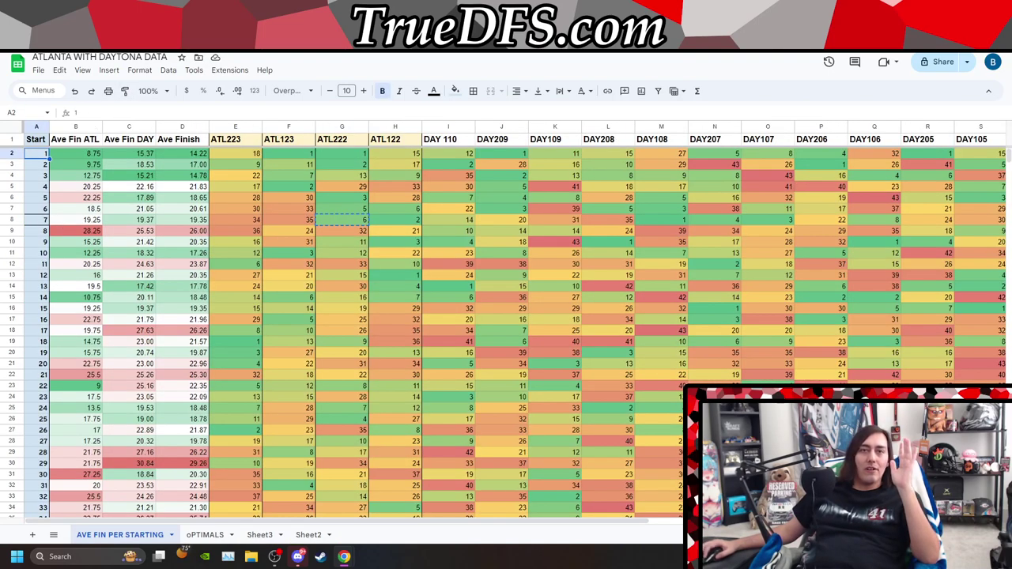
{"action": "left_click", "coordinate": [53, 535]}
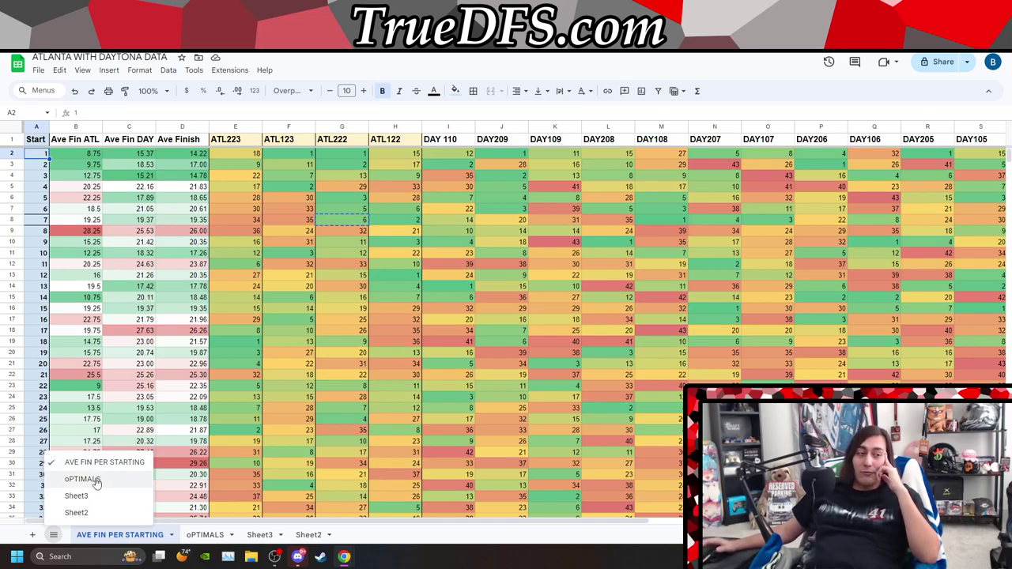
{"action": "left_click", "coordinate": [12, 456]}
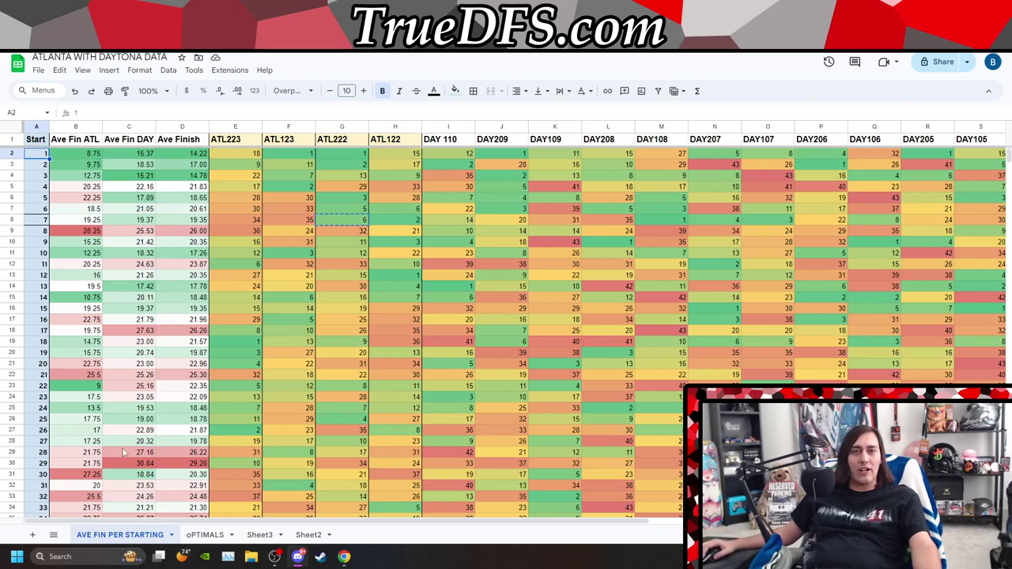
{"action": "left_click", "coordinate": [54, 538]}
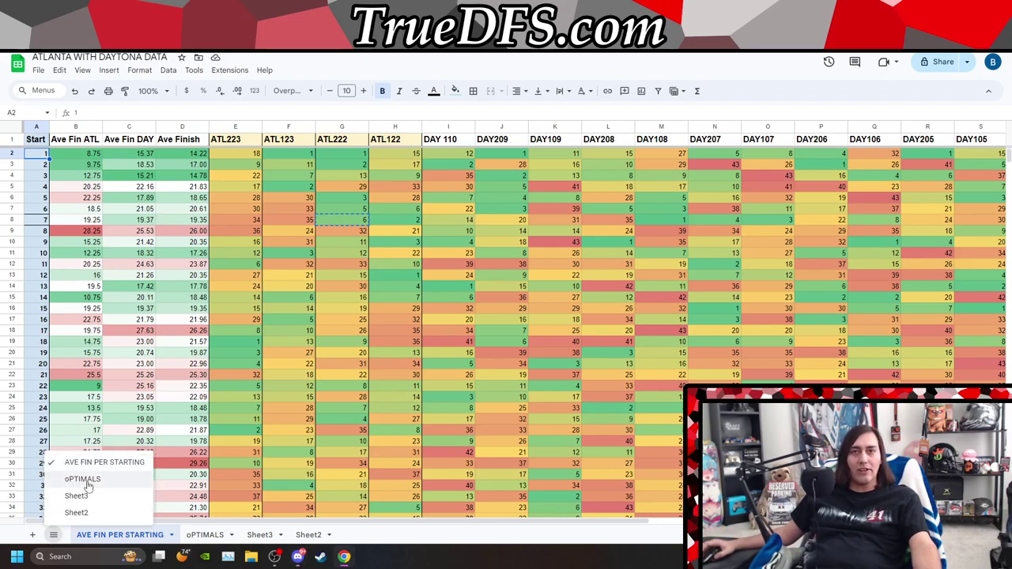
{"action": "left_click", "coordinate": [87, 482]}
{"action": "left_click", "coordinate": [239, 187]}
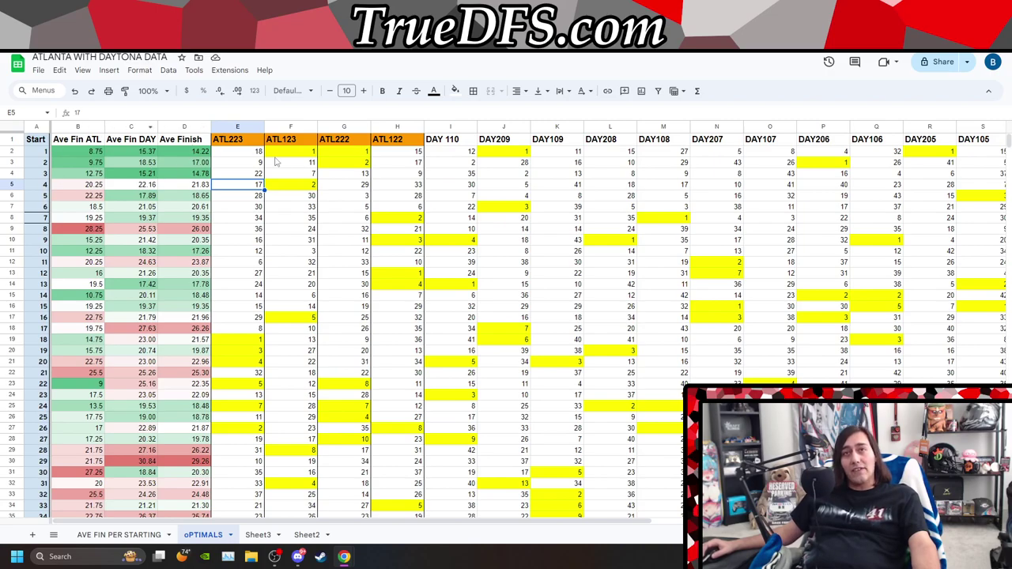
Insert an empty column between Start and Ave Fin ATL on the oPTIMALS sheet.
{"action": "right_click", "coordinate": [80, 129]}
{"action": "left_click", "coordinate": [164, 212]}
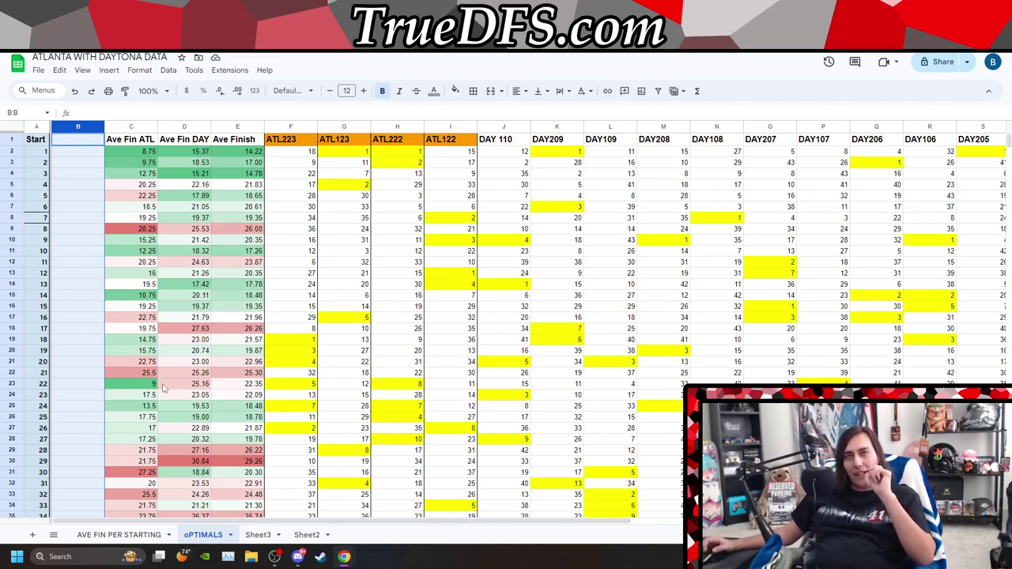
{"action": "left_click", "coordinate": [67, 188]}
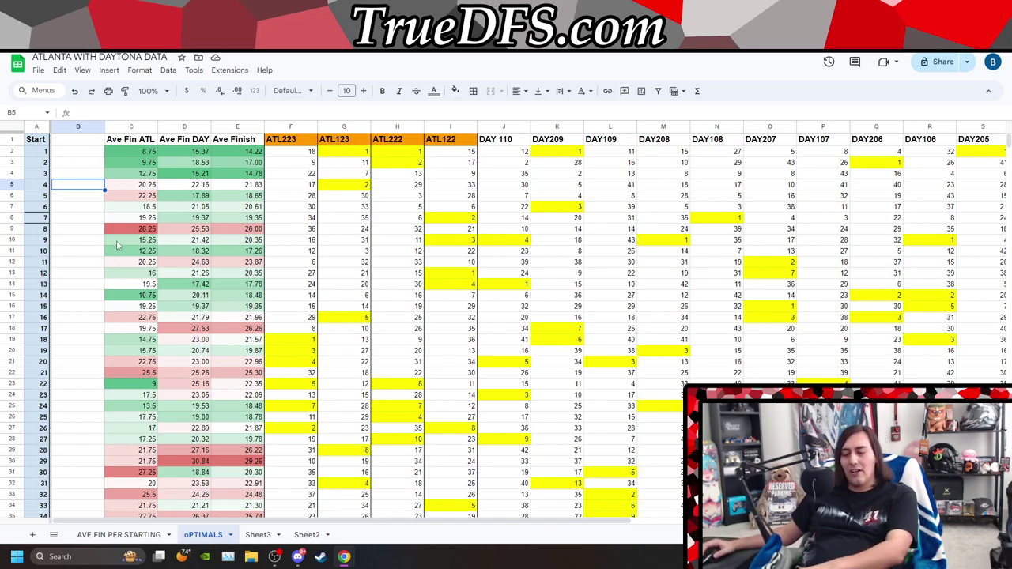
Examine the start 11 finishes from the Atlanta races across the Daytona race columns to the oldest races.
{"action": "left_click", "coordinate": [396, 262]}
{"action": "key", "text": "Right"}
{"action": "key", "text": "Right"}
{"action": "key", "text": "Right"}
{"action": "key", "text": "Right"}
{"action": "key", "text": "Right"}
{"action": "key", "text": "Right"}
{"action": "key", "text": "Right"}
{"action": "key", "text": "Right"}
{"action": "key", "text": "Right"}
{"action": "key", "text": "Right"}
{"action": "key", "text": "Right"}
{"action": "key", "text": "Right"}
{"action": "key", "text": "Right"}
{"action": "key", "text": "Right"}
{"action": "key", "text": "Right"}
{"action": "key", "text": "Right"}
{"action": "key", "text": "Right"}
{"action": "key", "text": "Right"}
{"action": "key", "text": "Right"}
{"action": "key", "text": "Right"}
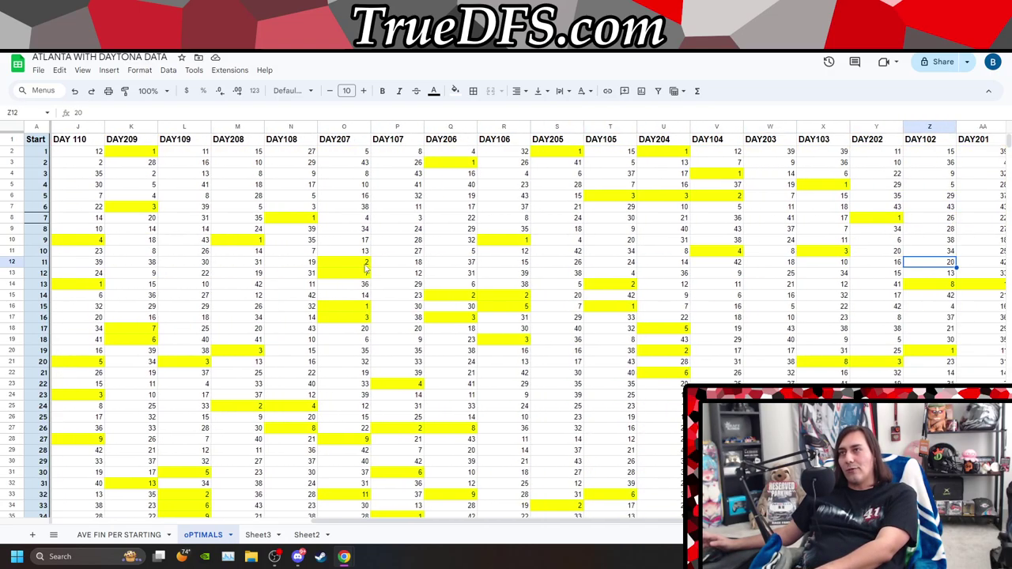
Inspect the finishes for starts 14 to 18 in the DAY201, DAY102 and DAY202 columns.
{"action": "key", "text": "Left"}
{"action": "key", "text": "Down"}
{"action": "key", "text": "Down"}
{"action": "key", "text": "Down"}
{"action": "key", "text": "Down"}
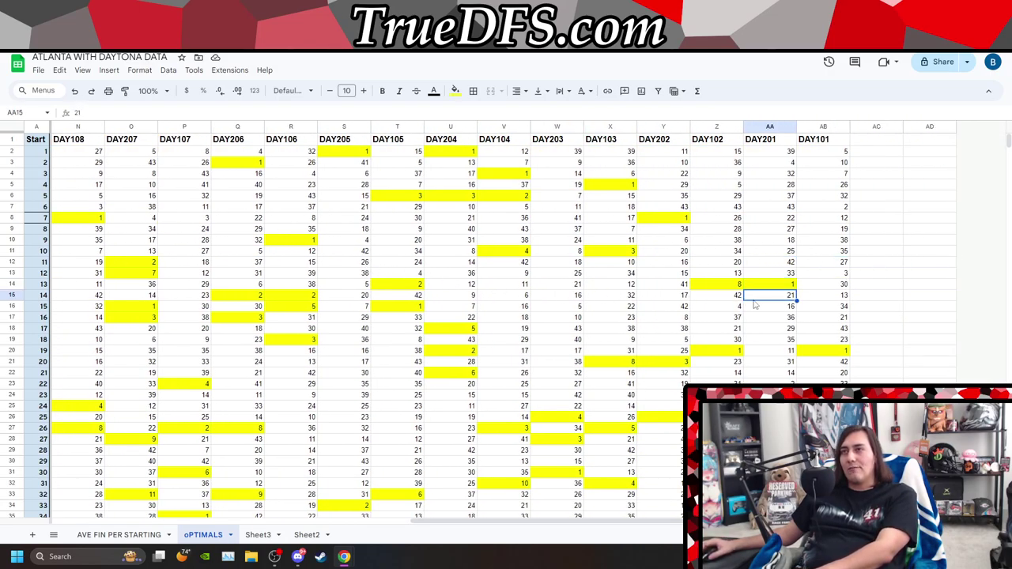
{"action": "key", "text": "Left"}
{"action": "key", "text": "Up"}
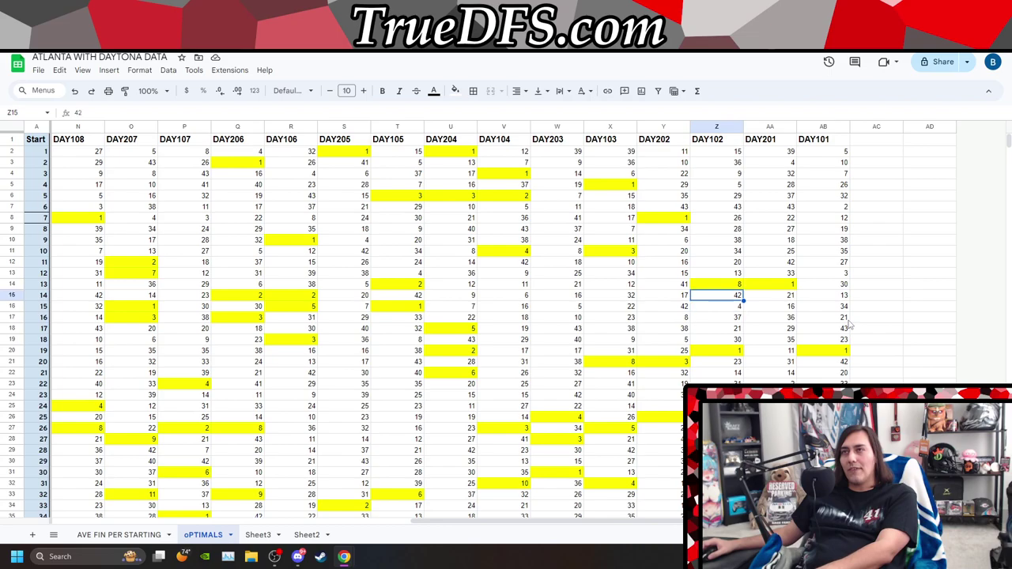
{"action": "key", "text": "Left"}
{"action": "key", "text": "Right"}
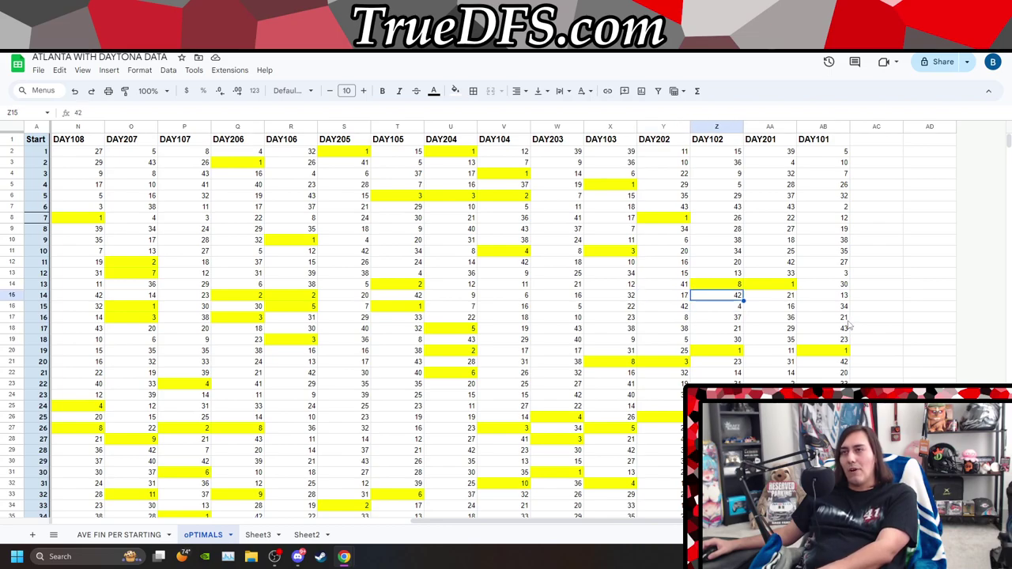
{"action": "key", "text": "Down"}
{"action": "key", "text": "Down"}
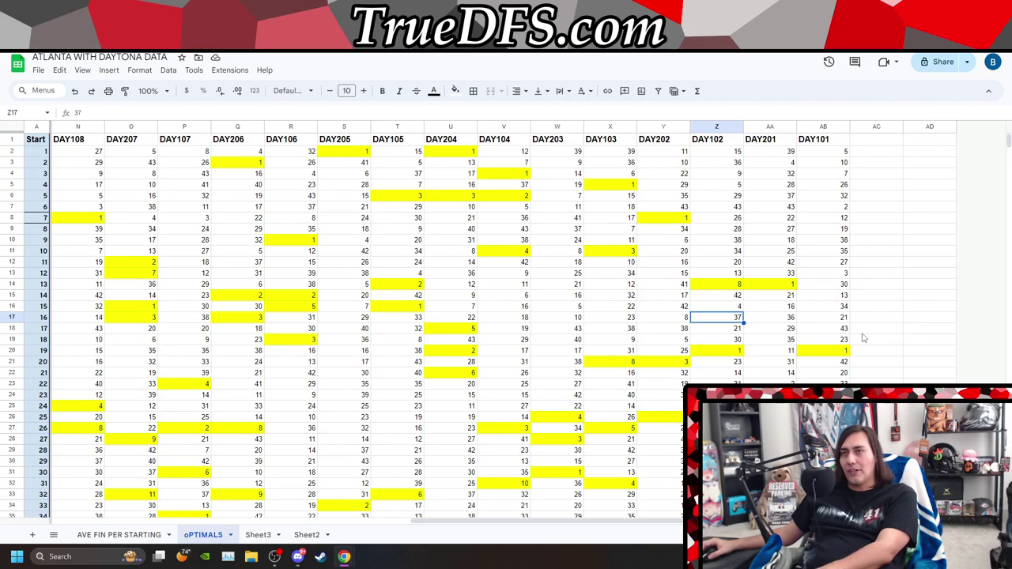
{"action": "key", "text": "Left"}
{"action": "key", "text": "Down"}
{"action": "key", "text": "Down"}
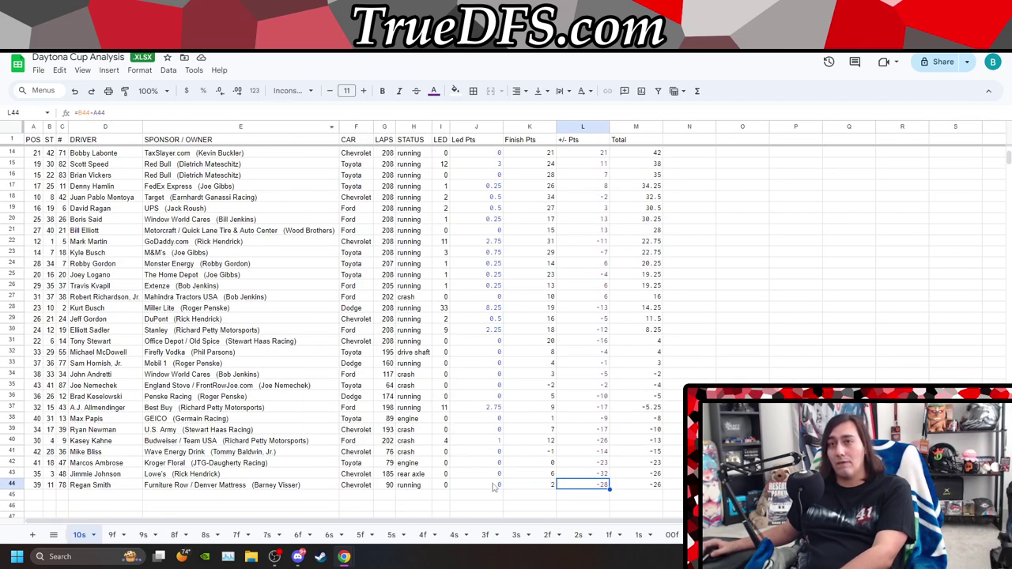
Switch to the Daytona Cup Analysis spreadsheet and compare its 2f and 2s race sheets, ending on 2f.
{"action": "left_click", "coordinate": [547, 535]}
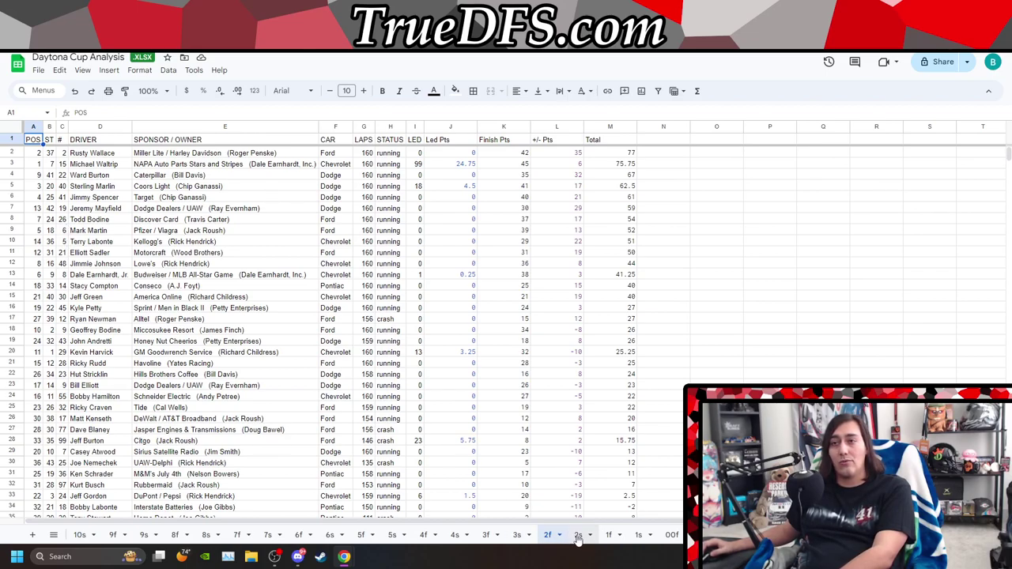
{"action": "key", "text": "ctrl+Tab"}
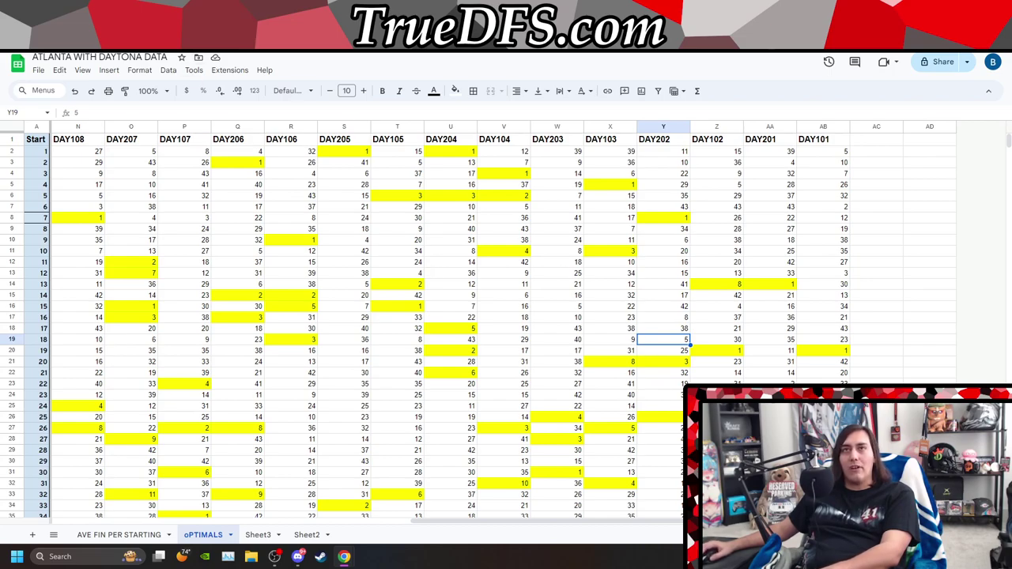
{"action": "key", "text": "ctrl+Tab"}
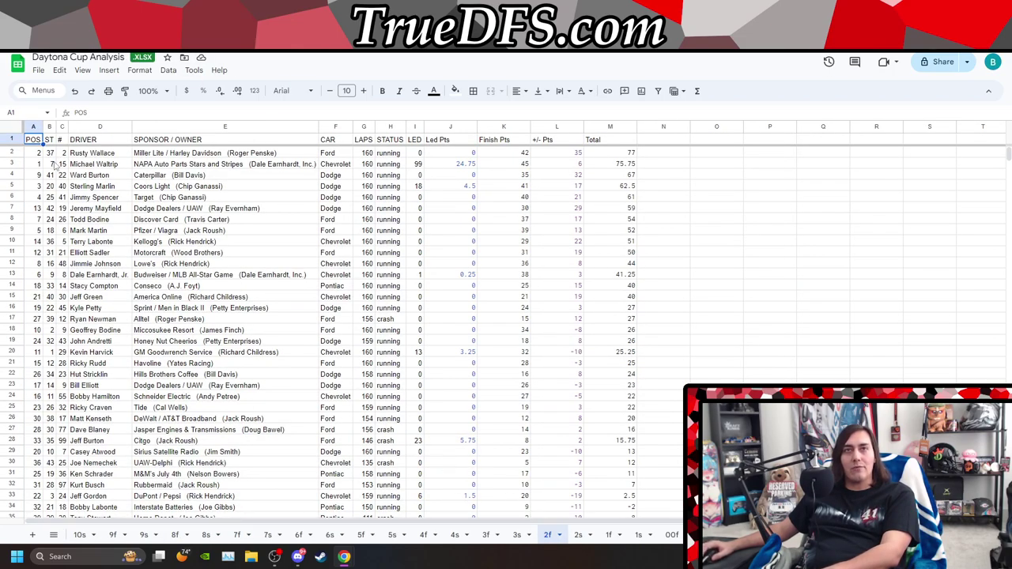
{"action": "left_click", "coordinate": [578, 535]}
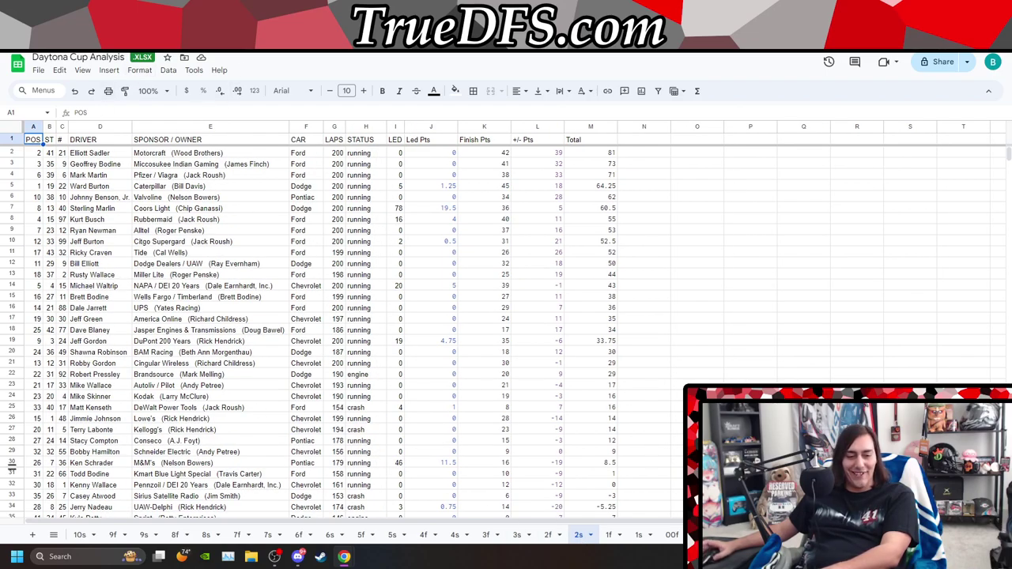
{"action": "key", "text": "ctrl+shift+Page_Up"}
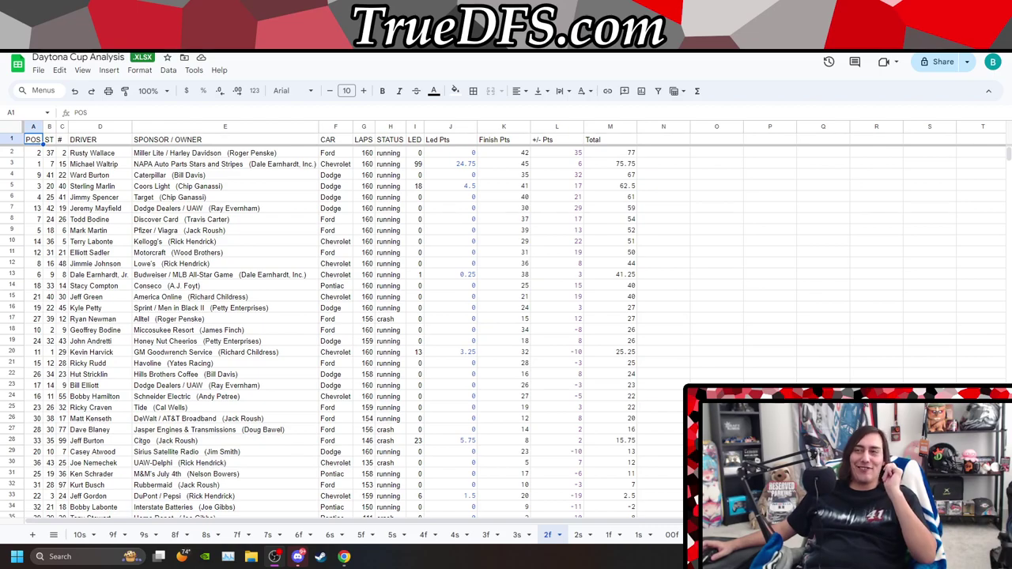
Switch back to the oPTIMALS sheet to check the highlighted optimal finishes in the DAY202 column.
{"action": "key", "text": "ctrl+Tab"}
{"action": "key", "text": "ctrl+Tab"}
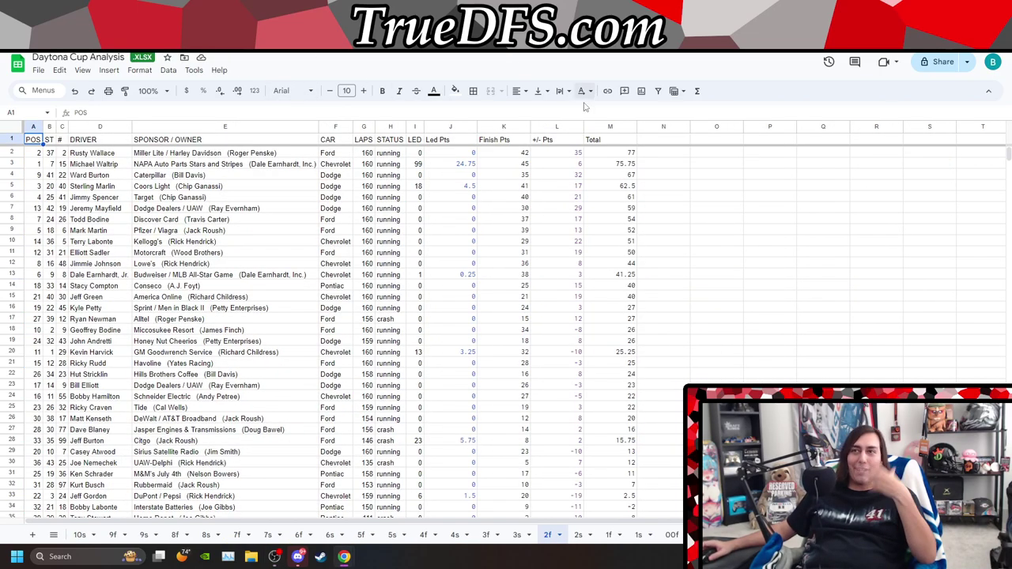
{"action": "key", "text": "ctrl+Tab"}
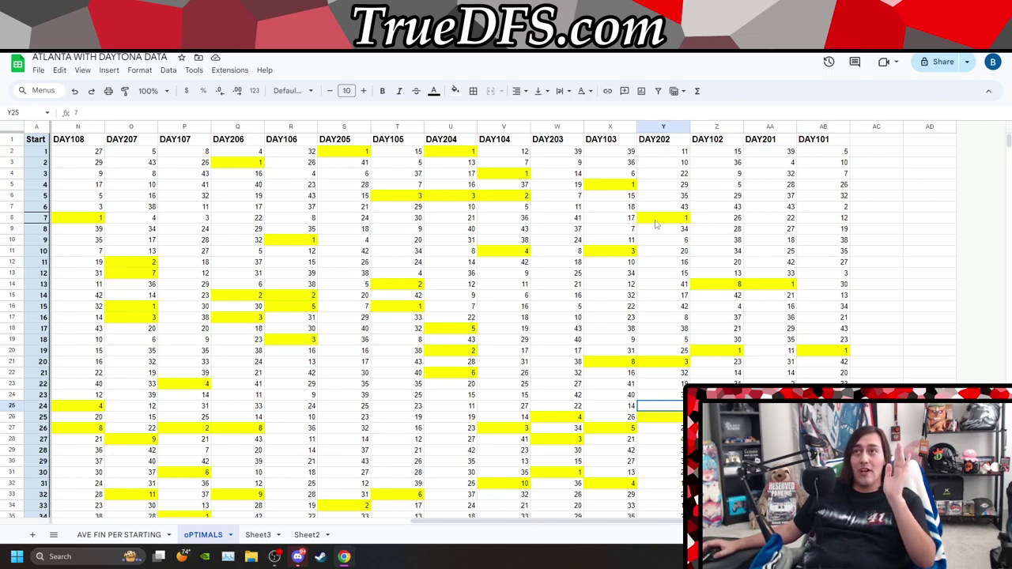
Return to the Daytona 2f sheet and select the ST values of the top six scorers, B2:B7.
{"action": "key", "text": "ctrl+Tab"}
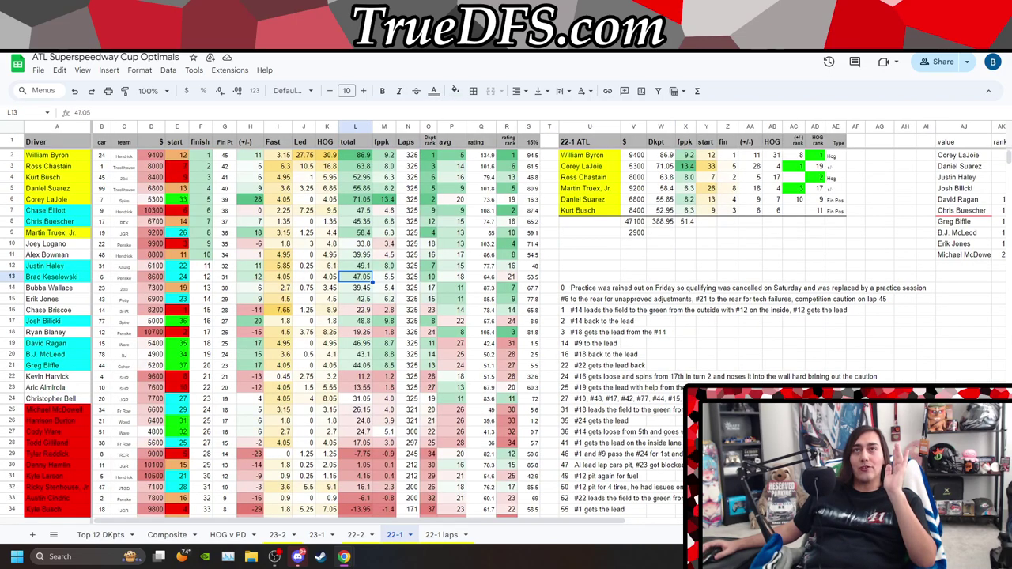
{"action": "key", "text": "ctrl+Tab"}
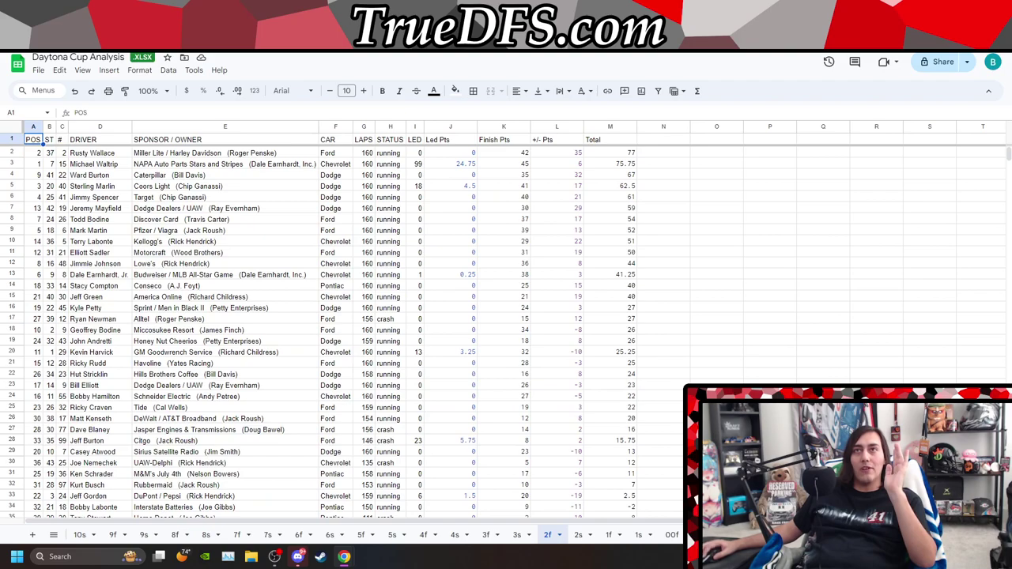
{"action": "left_click", "coordinate": [52, 153]}
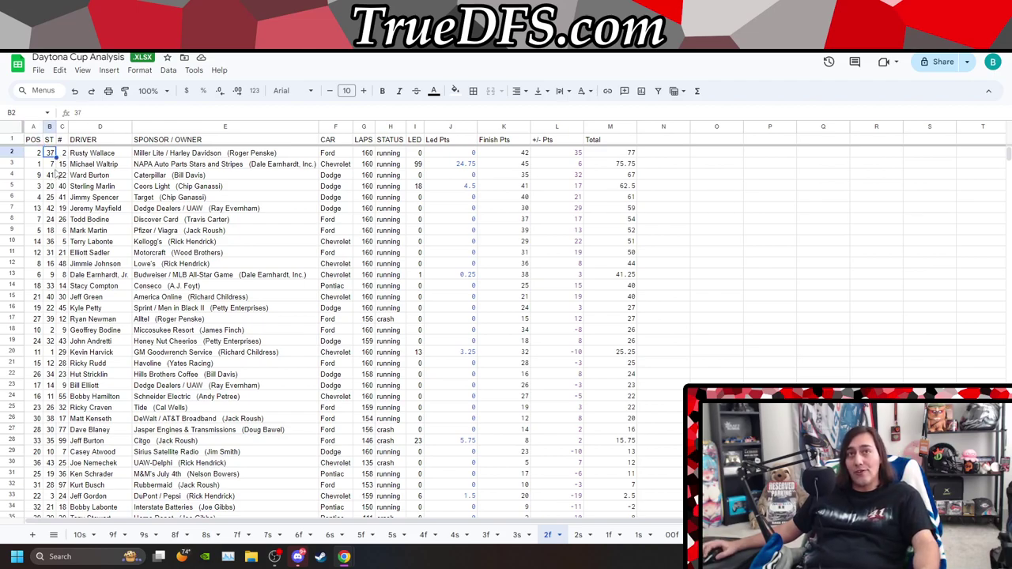
{"action": "left_click_drag", "start_coordinate": [52, 165], "coordinate": [50, 225]}
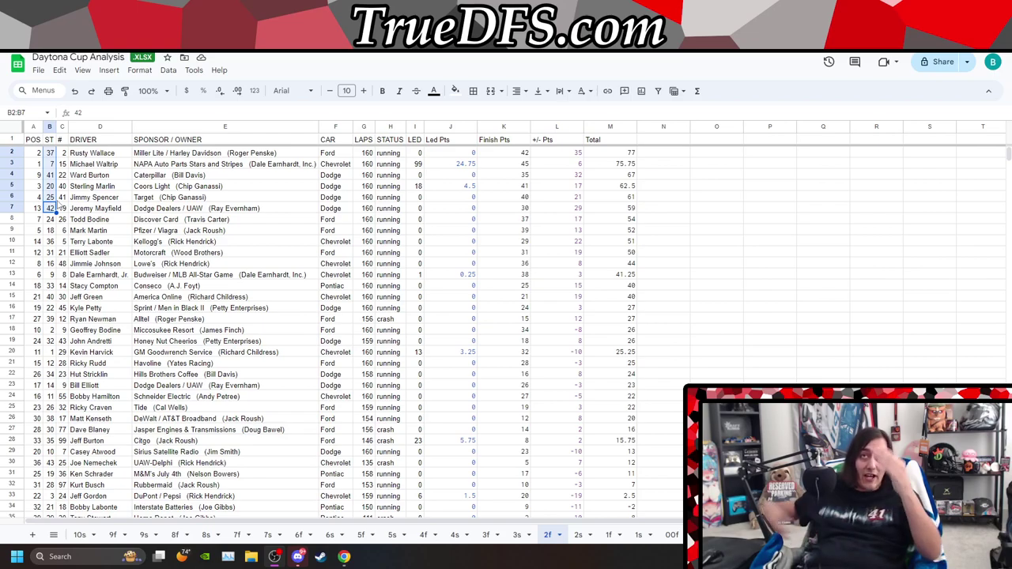
Check the ST values in B9 and B8 of the 2f sheet, and examine the DAY202 column on the oPTIMALS sheet.
{"action": "left_click", "coordinate": [50, 230]}
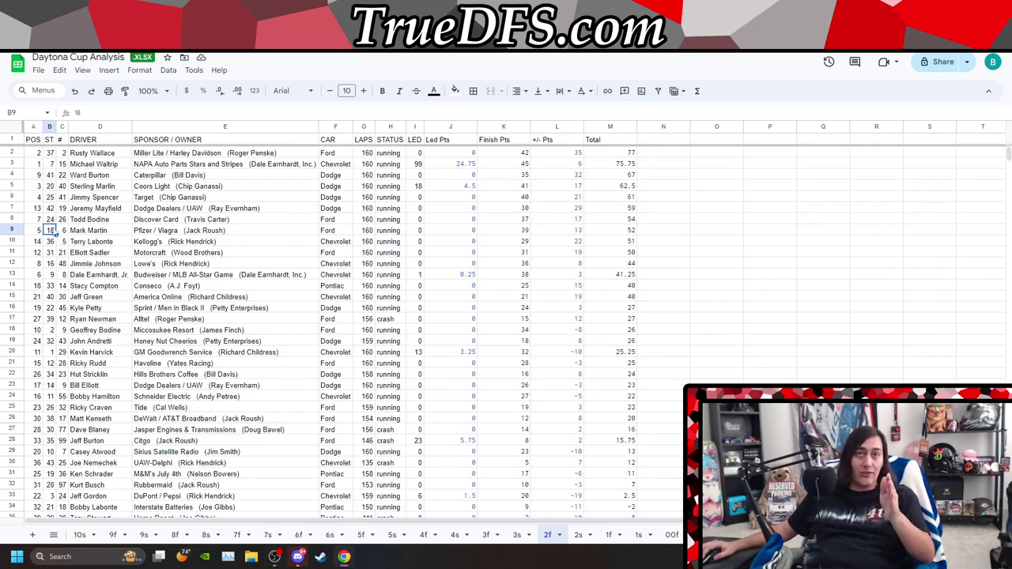
{"action": "key", "text": "Up"}
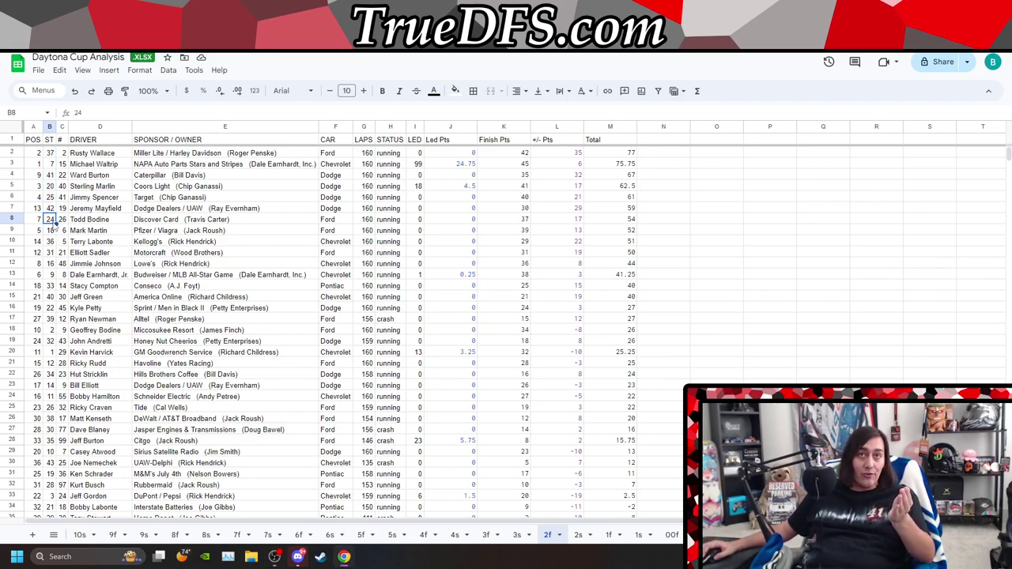
{"action": "key", "text": "ctrl+Tab"}
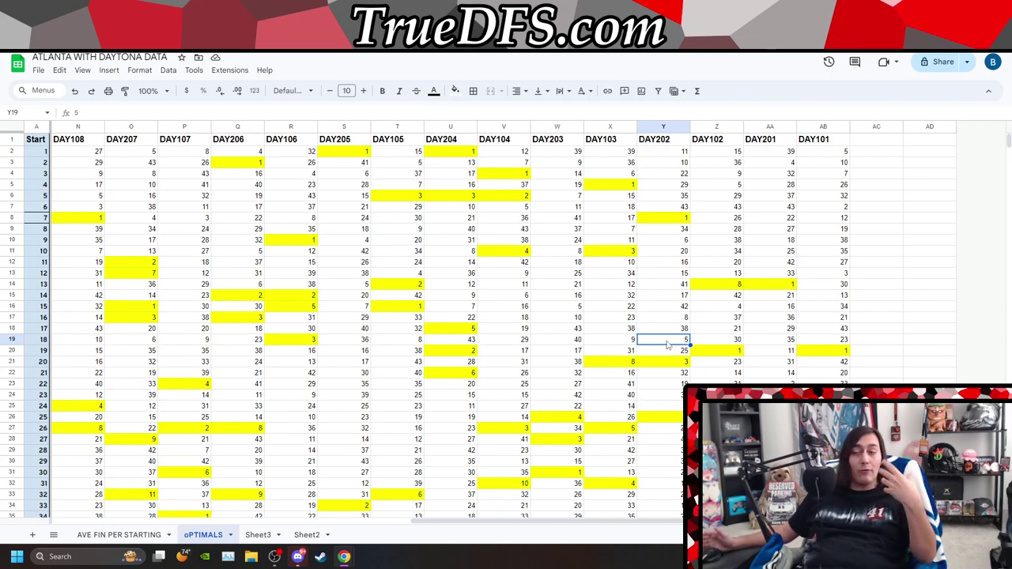
{"action": "scroll", "coordinate": [667, 345], "scroll_direction": "down", "scroll_amount": 4}
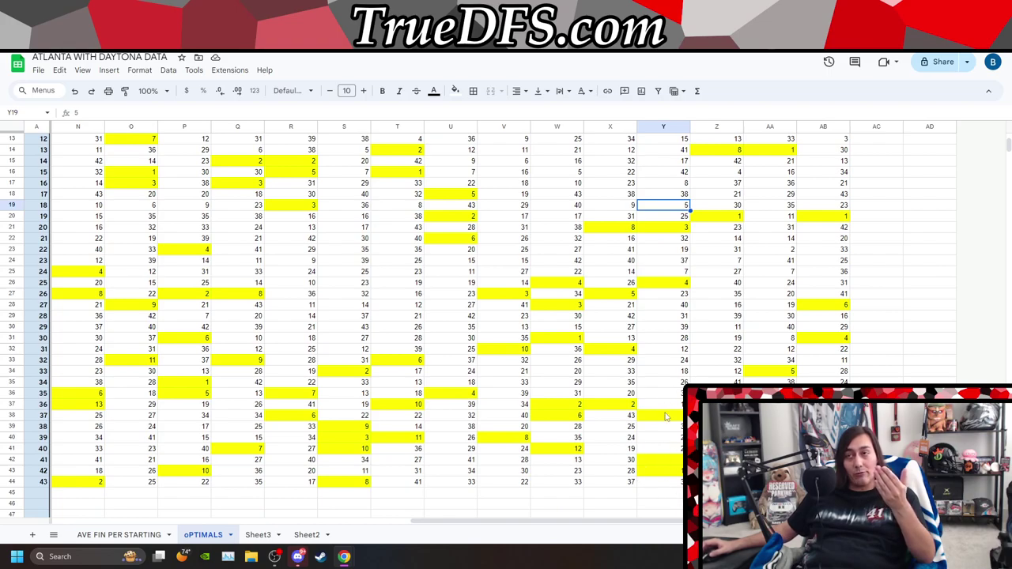
{"action": "scroll", "coordinate": [649, 457], "scroll_direction": "up", "scroll_amount": 4}
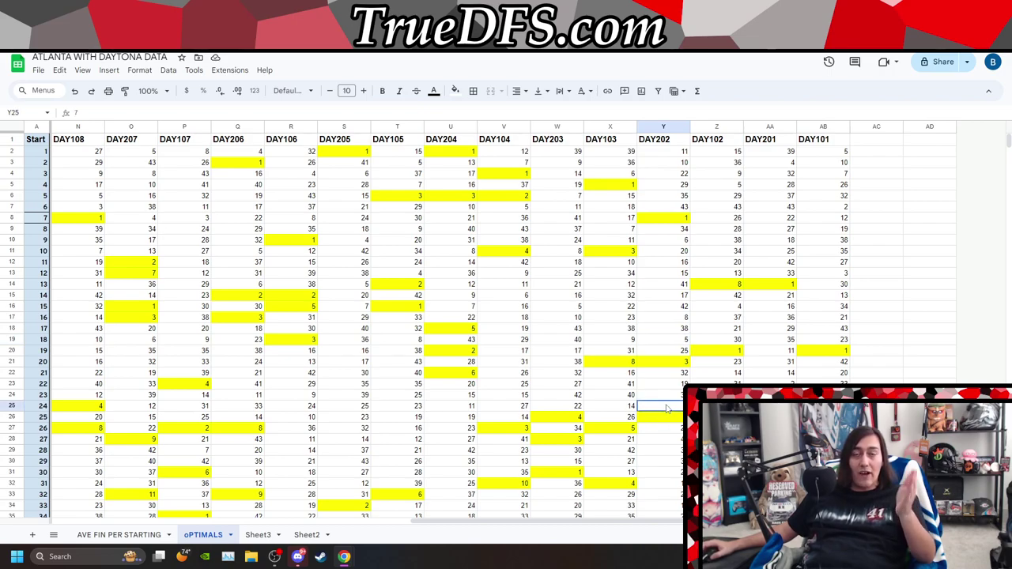
Return to the Daytona 2f sheet and reselect the top six scorers' starting positions in B2:B7.
{"action": "key", "text": "ctrl+Tab"}
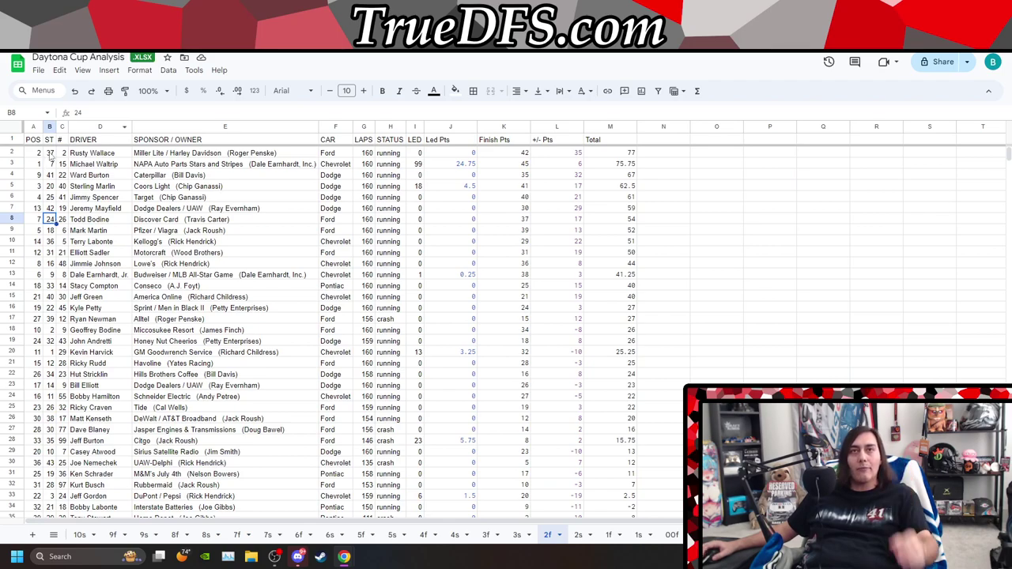
{"action": "left_click_drag", "start_coordinate": [50, 175], "coordinate": [64, 222]}
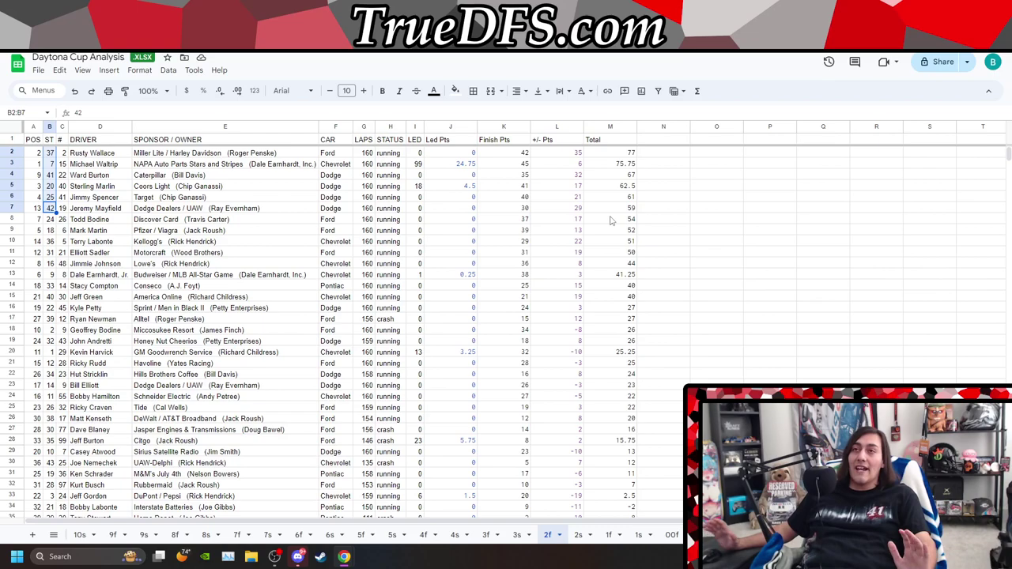
Switch back to the oPTIMALS sheet and delete the empty column B beside the Start column.
{"action": "key", "text": "ctrl+Tab"}
{"action": "left_click", "coordinate": [622, 320]}
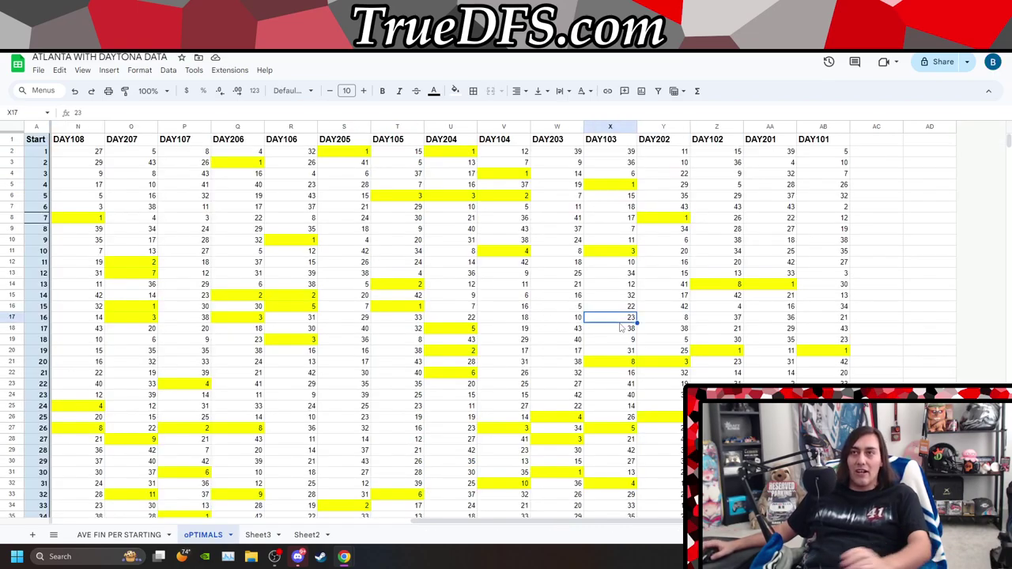
{"action": "key", "text": "Left"}
{"action": "key", "text": "Left"}
{"action": "key", "text": "Left"}
{"action": "key", "text": "Left"}
{"action": "key", "text": "Left"}
{"action": "key", "text": "Left"}
{"action": "key", "text": "Left"}
{"action": "key", "text": "Left"}
{"action": "key", "text": "Left"}
{"action": "key", "text": "Left"}
{"action": "key", "text": "Left"}
{"action": "key", "text": "Left"}
{"action": "key", "text": "Left"}
{"action": "key", "text": "Left"}
{"action": "key", "text": "Left"}
{"action": "key", "text": "Left"}
{"action": "key", "text": "Left"}
{"action": "key", "text": "Left"}
{"action": "key", "text": "Left"}
{"action": "key", "text": "Left"}
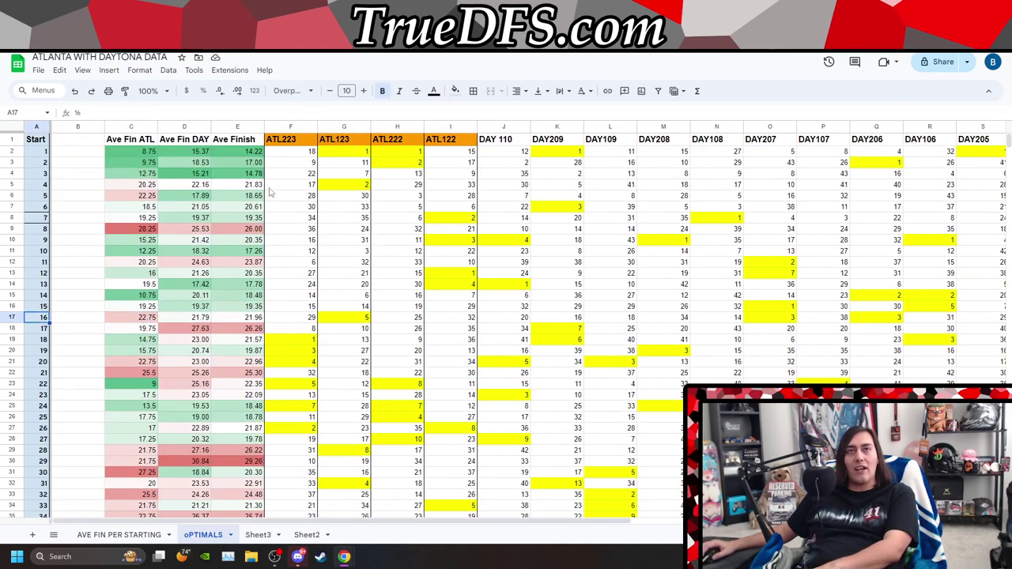
{"action": "left_click", "coordinate": [77, 140]}
{"action": "key", "text": "ctrl+alt+minus"}
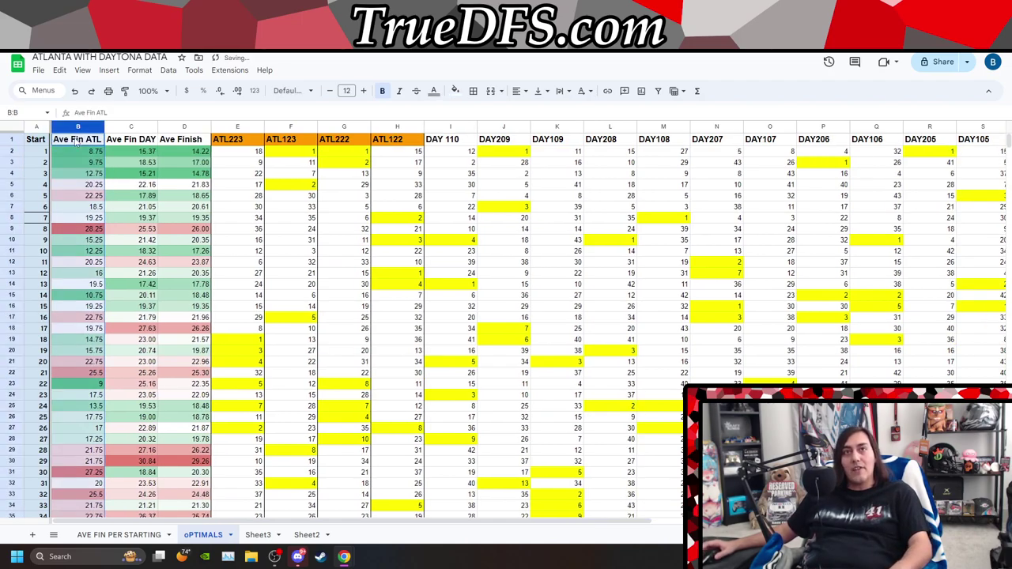
Examine the highlighted optimal finishes for the deeper starting positions, going down the DAY209 column to start 42.
{"action": "left_click", "coordinate": [291, 241]}
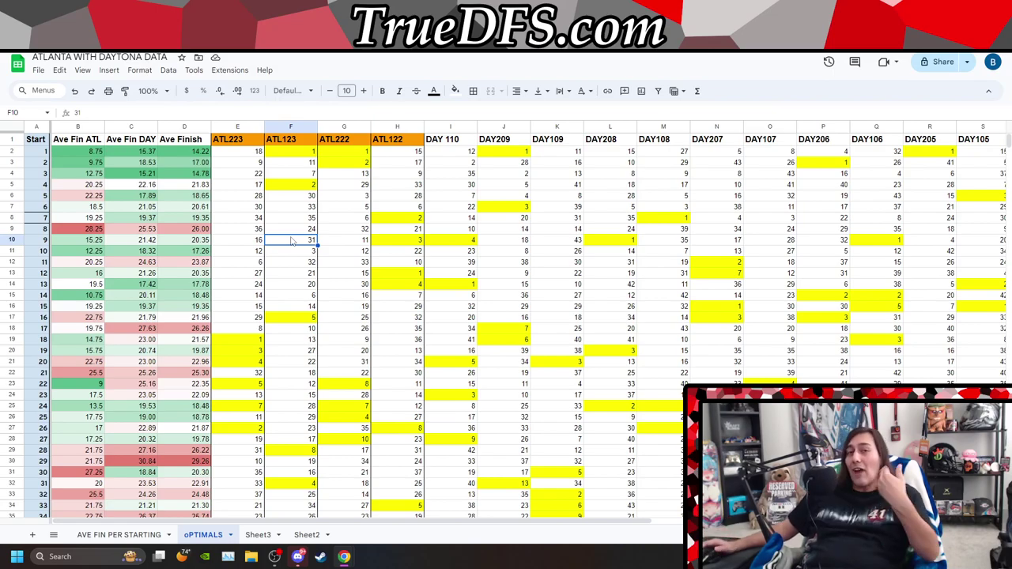
{"action": "scroll", "coordinate": [303, 254], "scroll_direction": "down", "scroll_amount": 3}
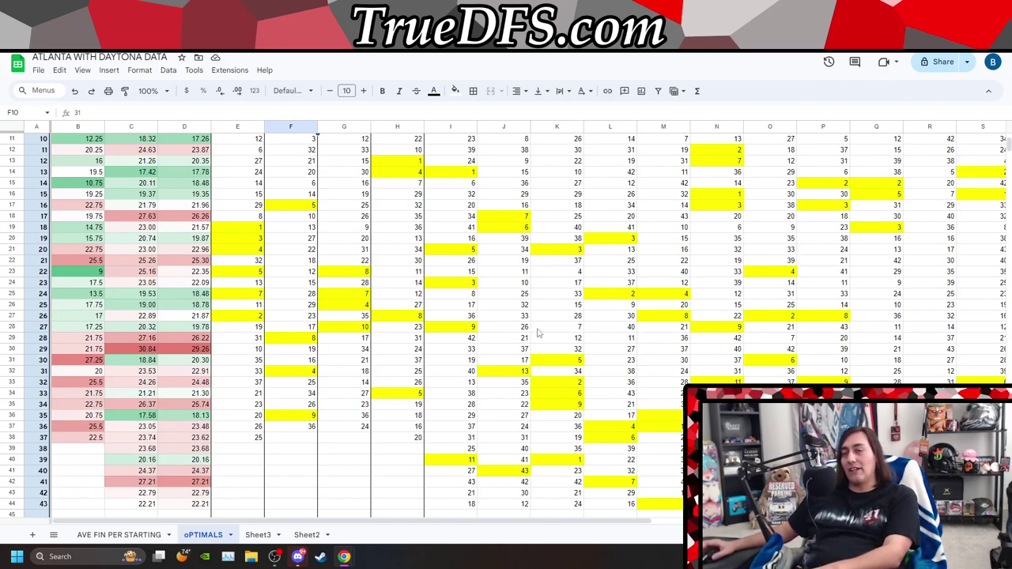
{"action": "left_click", "coordinate": [522, 438]}
{"action": "key", "text": "Down"}
{"action": "key", "text": "Down"}
{"action": "key", "text": "Down"}
{"action": "key", "text": "Down"}
{"action": "key", "text": "Down"}
{"action": "key", "text": "Down"}
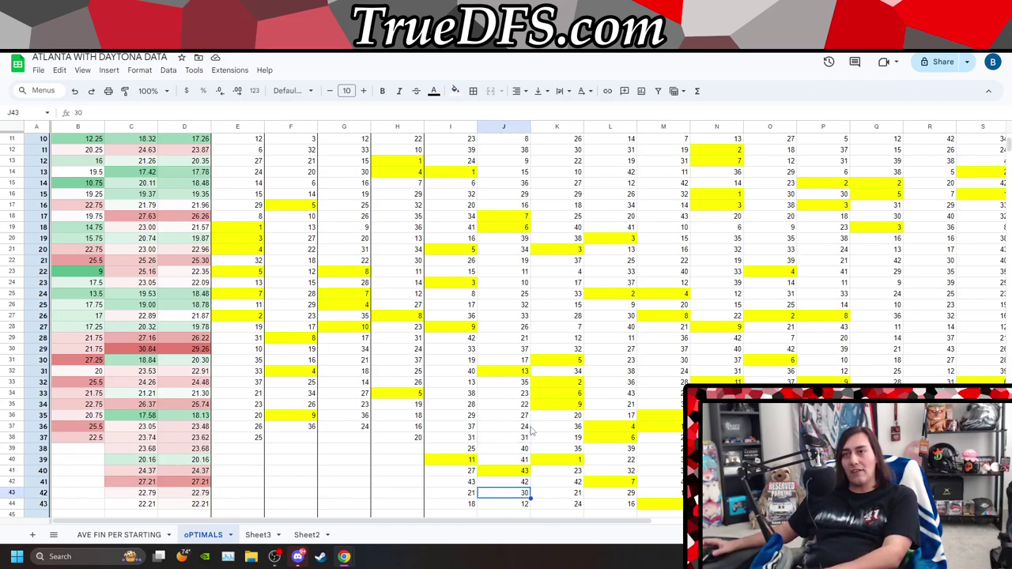
Look across the deep-start finishes of all the Daytona race columns, ending past the last race at AC45.
{"action": "key", "text": "Right"}
{"action": "key", "text": "Down"}
{"action": "key", "text": "Right"}
{"action": "key", "text": "Right"}
{"action": "key", "text": "Right"}
{"action": "key", "text": "Right"}
{"action": "key", "text": "Right"}
{"action": "key", "text": "Right"}
{"action": "key", "text": "Right"}
{"action": "key", "text": "Right"}
{"action": "key", "text": "Right"}
{"action": "key", "text": "Right"}
{"action": "key", "text": "Right"}
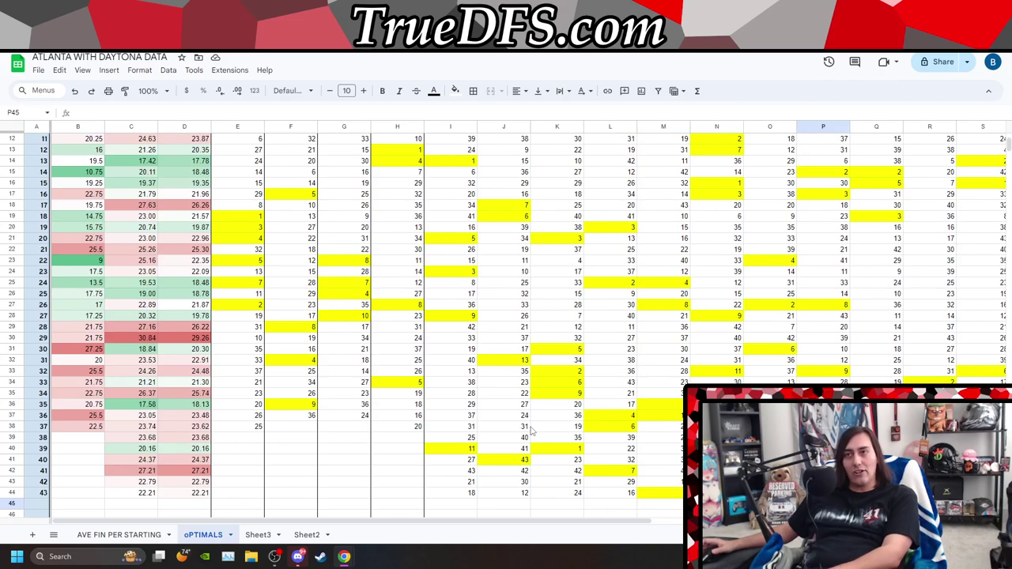
{"action": "key", "text": "Right"}
{"action": "key", "text": "Right"}
{"action": "key", "text": "Right"}
{"action": "key", "text": "Right"}
{"action": "key", "text": "Right"}
{"action": "key", "text": "Right"}
{"action": "key", "text": "Right"}
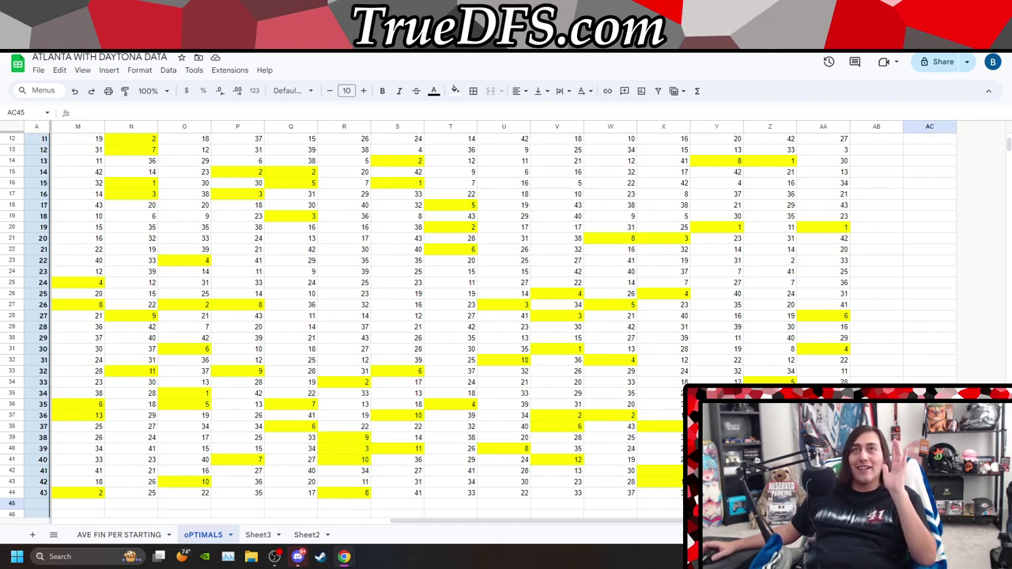
Switch to the Daytona Cup Analysis spreadsheet and review the top scorers on the 3s, 3f, 4s and 4f sheets.
{"action": "key", "text": "ctrl+Tab"}
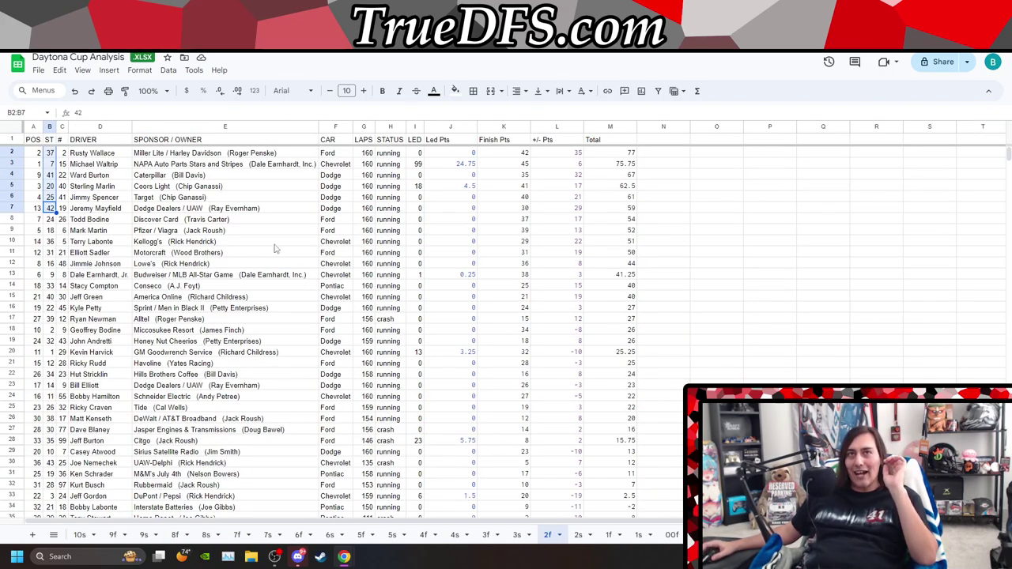
{"action": "left_click", "coordinate": [518, 535]}
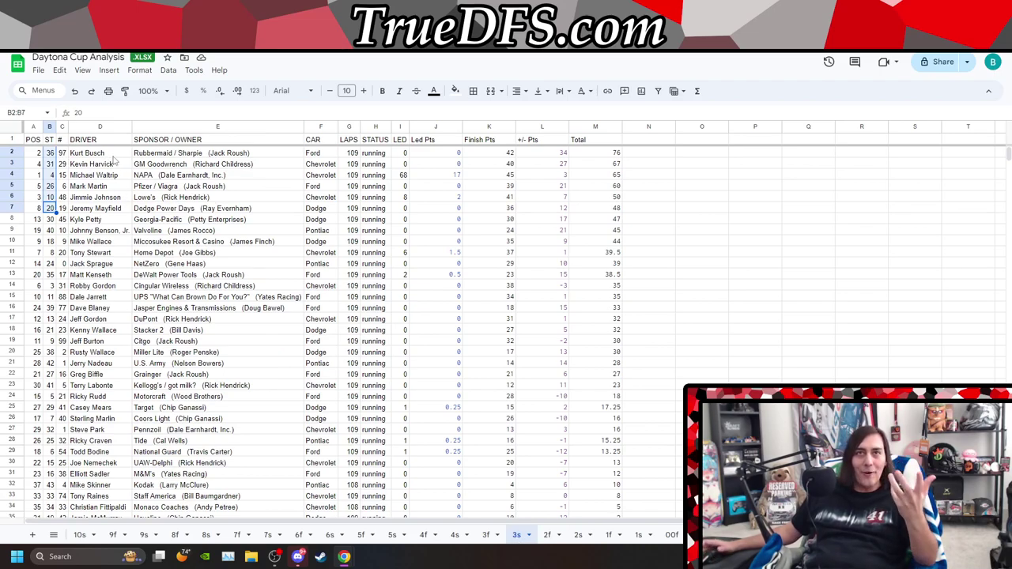
{"action": "left_click", "coordinate": [487, 535]}
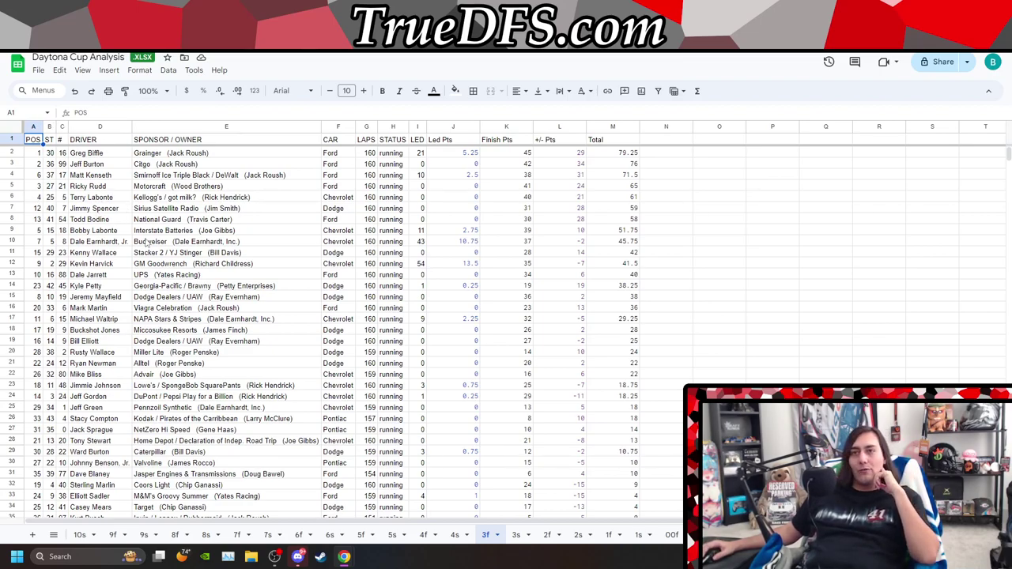
{"action": "left_click", "coordinate": [457, 543]}
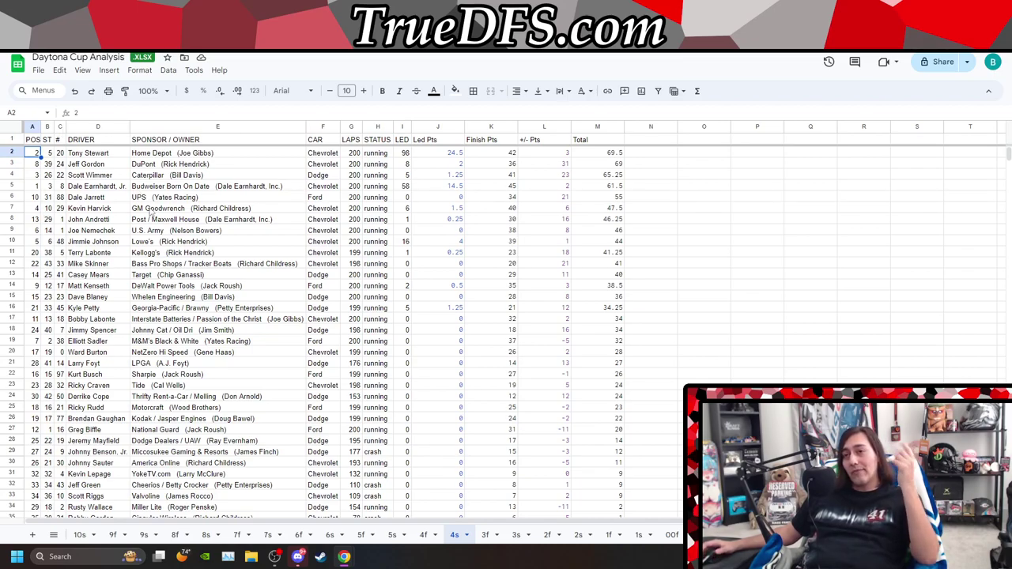
{"action": "left_click", "coordinate": [423, 534]}
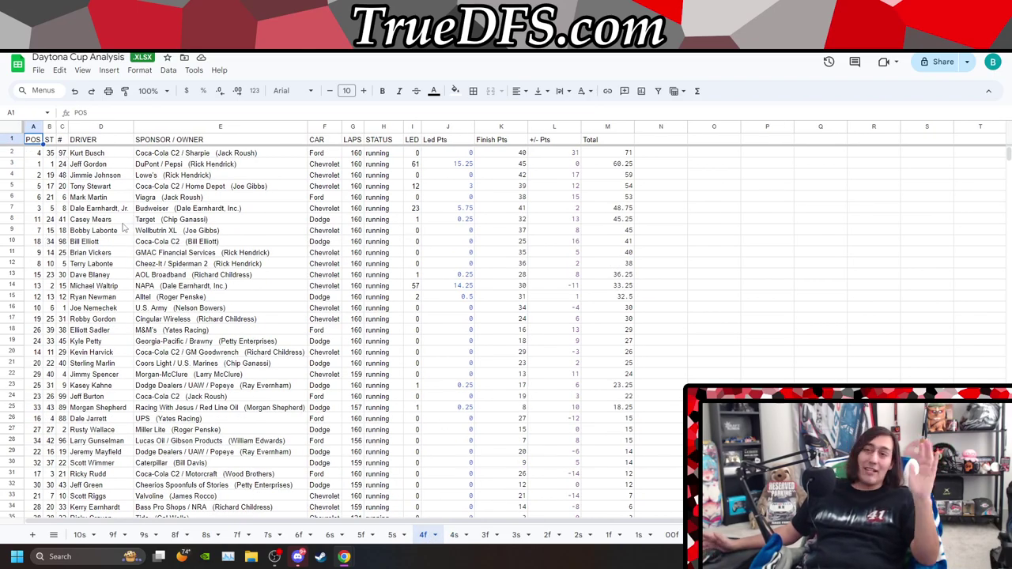
Review the top scorers and their starting positions on the 5s, 5f, 6s and 6f sheets.
{"action": "left_click", "coordinate": [393, 537]}
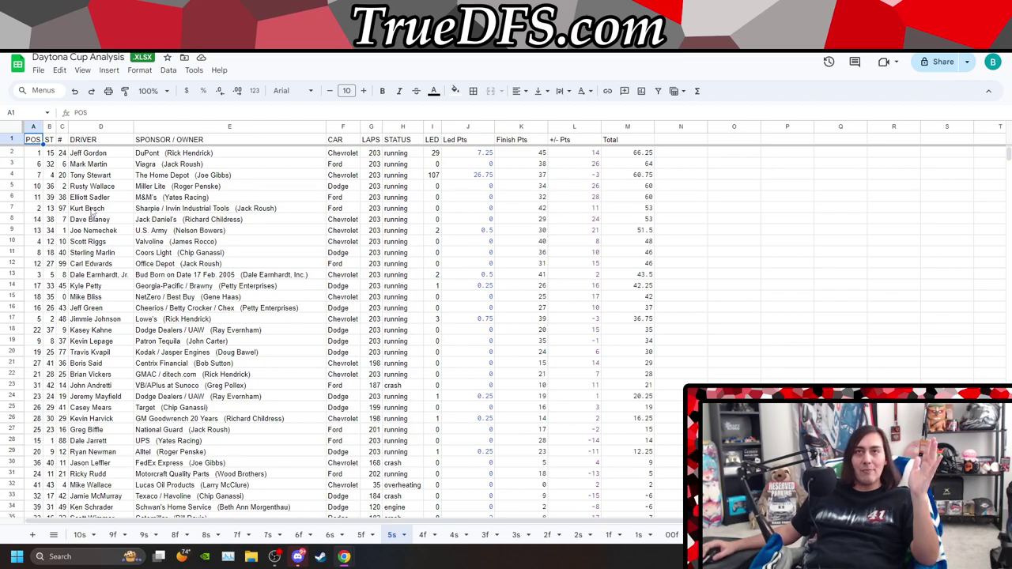
{"action": "left_click", "coordinate": [362, 536]}
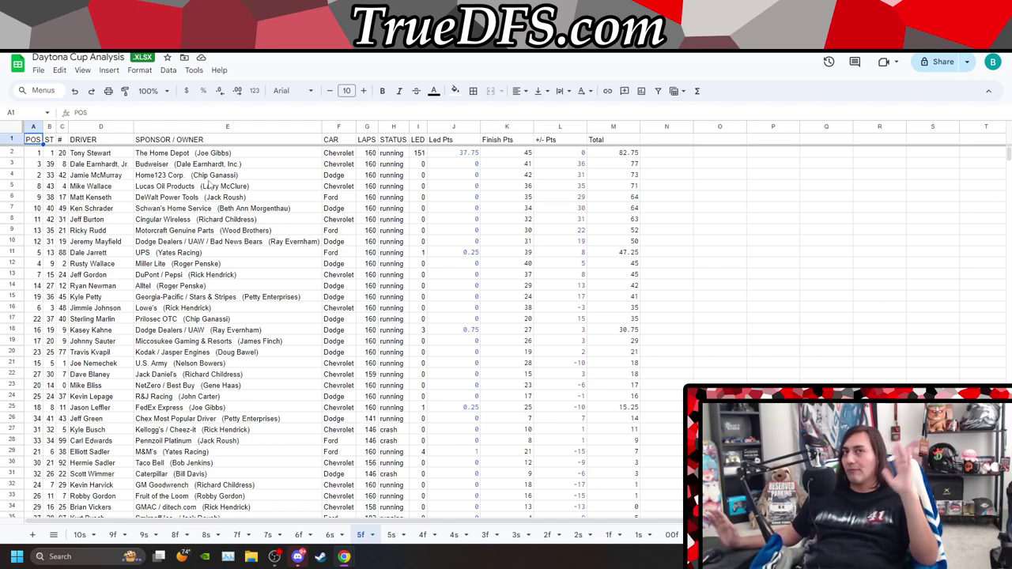
{"action": "left_click", "coordinate": [332, 535]}
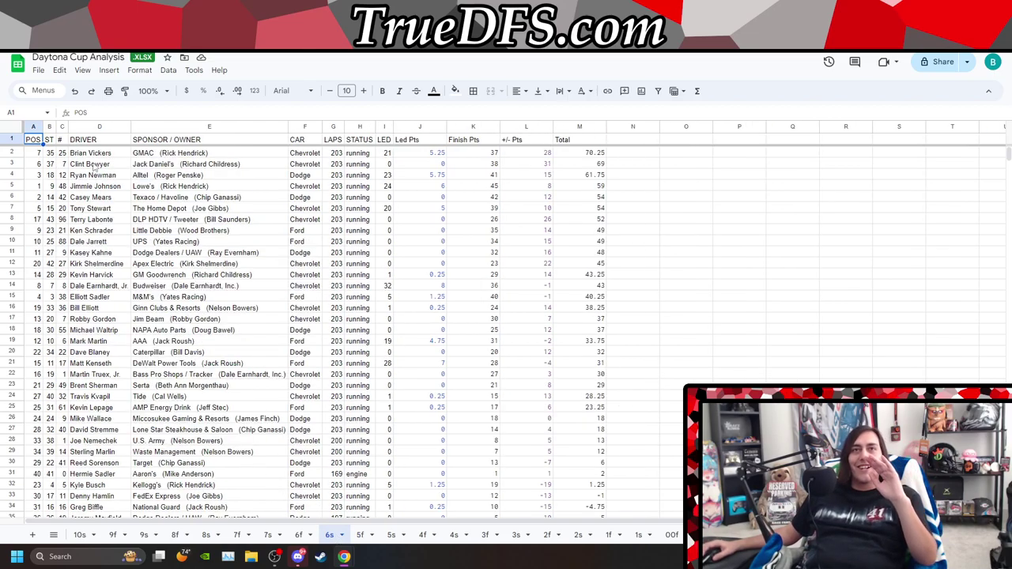
{"action": "left_click", "coordinate": [298, 535]}
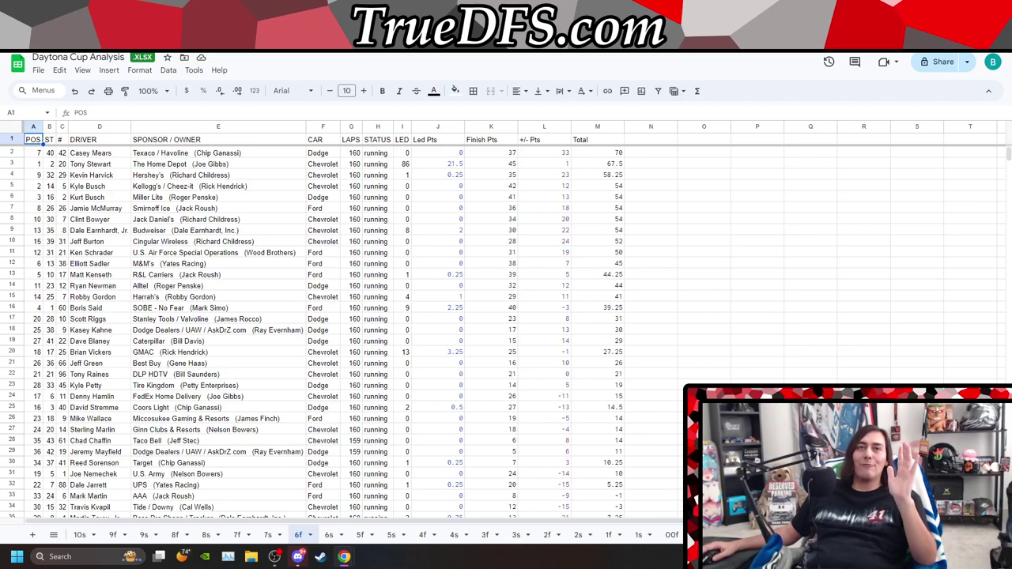
Switch back to the oPTIMALS sheet and look along the start 28 row from DAY101 back to the Ave Finish column.
{"action": "left_click", "coordinate": [79, 44]}
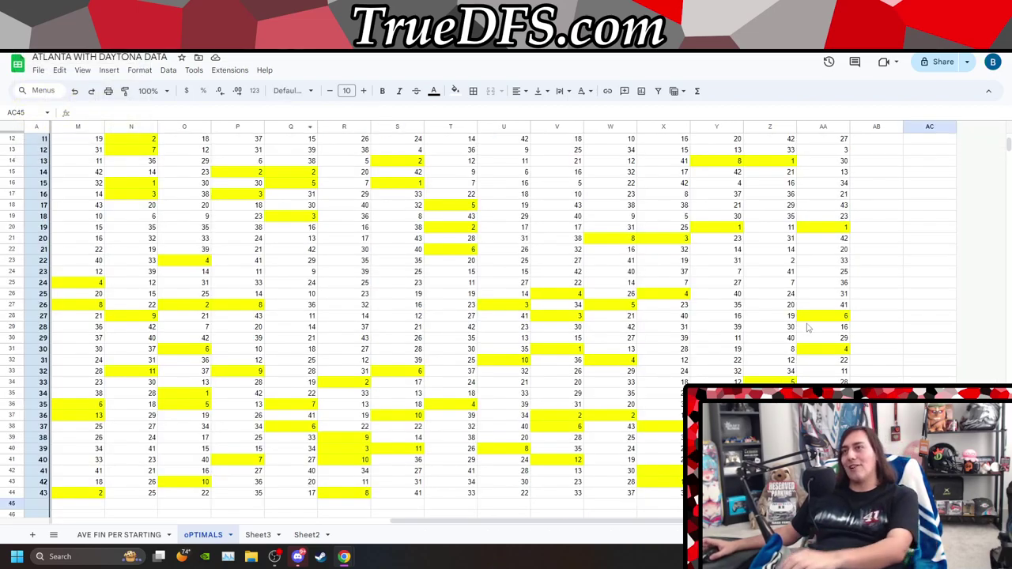
{"action": "left_click", "coordinate": [807, 323]}
{"action": "key", "text": "Left"}
{"action": "key", "text": "Left"}
{"action": "key", "text": "Left"}
{"action": "key", "text": "Left"}
{"action": "key", "text": "Left"}
{"action": "key", "text": "Left"}
{"action": "key", "text": "Left"}
{"action": "key", "text": "Left"}
{"action": "key", "text": "Left"}
{"action": "key", "text": "Left"}
{"action": "key", "text": "Left"}
{"action": "key", "text": "Left"}
{"action": "key", "text": "Left"}
{"action": "key", "text": "Left"}
{"action": "key", "text": "Left"}
{"action": "key", "text": "Left"}
{"action": "key", "text": "Left"}
{"action": "key", "text": "Left"}
{"action": "key", "text": "Left"}
{"action": "key", "text": "Left"}
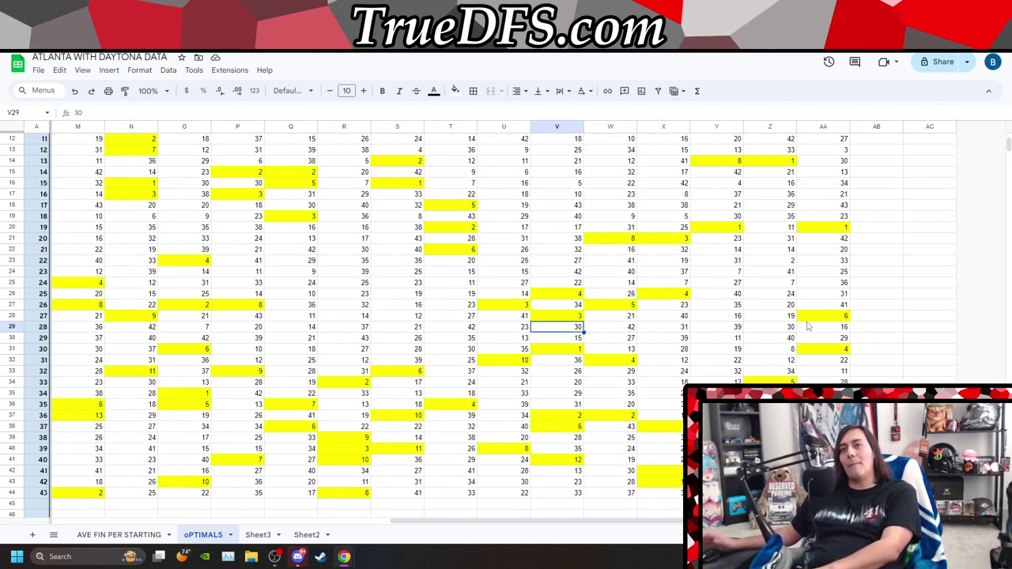
{"action": "key", "text": "Left"}
{"action": "key", "text": "Left"}
{"action": "key", "text": "Left"}
{"action": "key", "text": "Left"}
{"action": "key", "text": "Left"}
{"action": "key", "text": "Left"}
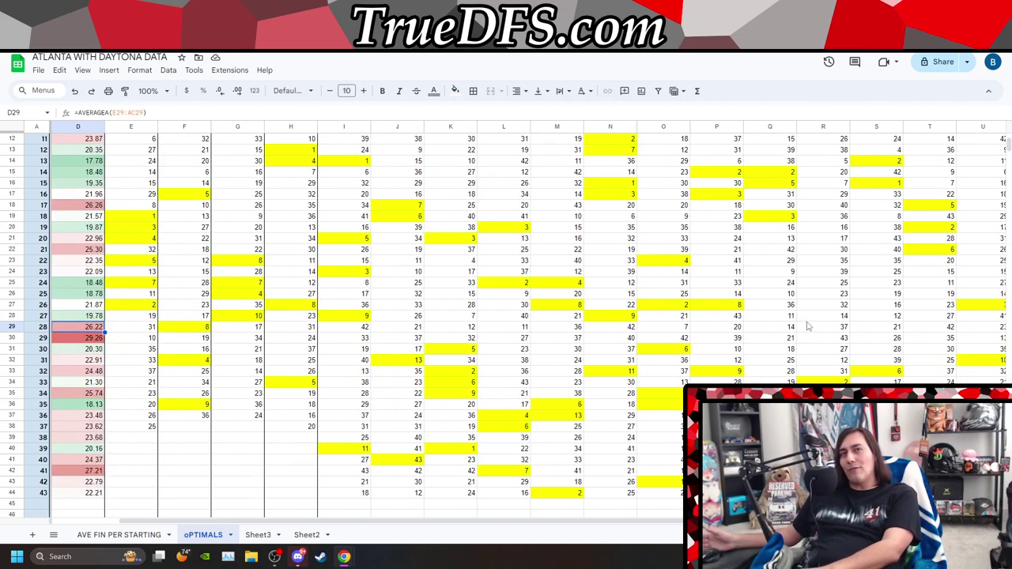
Look back up the Atlanta race columns, ending on the ATL123 header in F1.
{"action": "key", "text": "Right"}
{"action": "key", "text": "Right"}
{"action": "key", "text": "Right"}
{"action": "key", "text": "Right"}
{"action": "key", "text": "Right"}
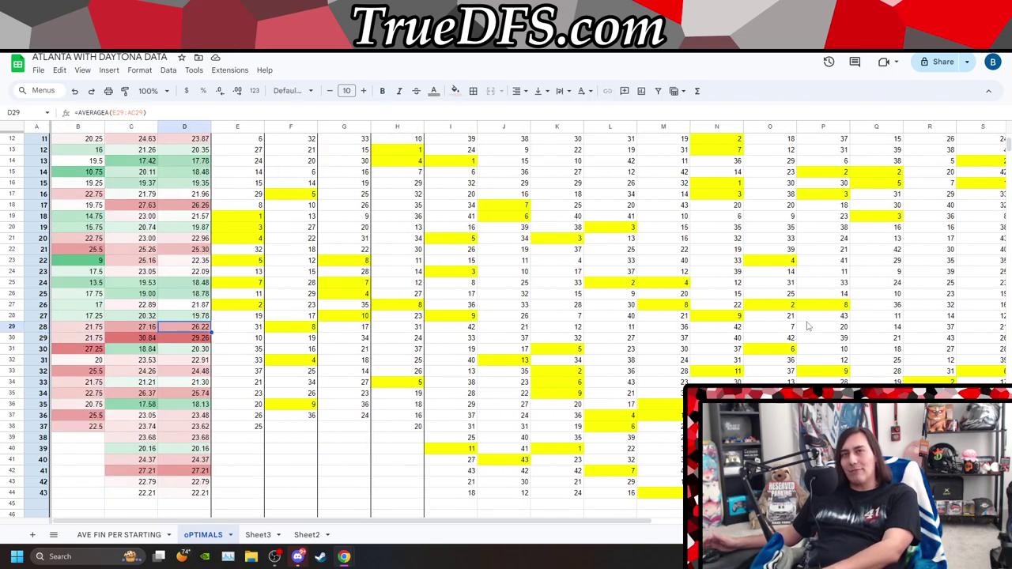
{"action": "key", "text": "Up"}
{"action": "key", "text": "Up"}
{"action": "key", "text": "Up"}
{"action": "key", "text": "Up"}
{"action": "key", "text": "Up"}
{"action": "key", "text": "Up"}
{"action": "key", "text": "Up"}
{"action": "key", "text": "Up"}
{"action": "key", "text": "Up"}
{"action": "key", "text": "Up"}
{"action": "key", "text": "Up"}
{"action": "key", "text": "Up"}
{"action": "key", "text": "Up"}
{"action": "key", "text": "Up"}
{"action": "key", "text": "Up"}
{"action": "key", "text": "Up"}
{"action": "key", "text": "Up"}
{"action": "key", "text": "Up"}
{"action": "key", "text": "Up"}
{"action": "key", "text": "Up"}
{"action": "key", "text": "Up"}
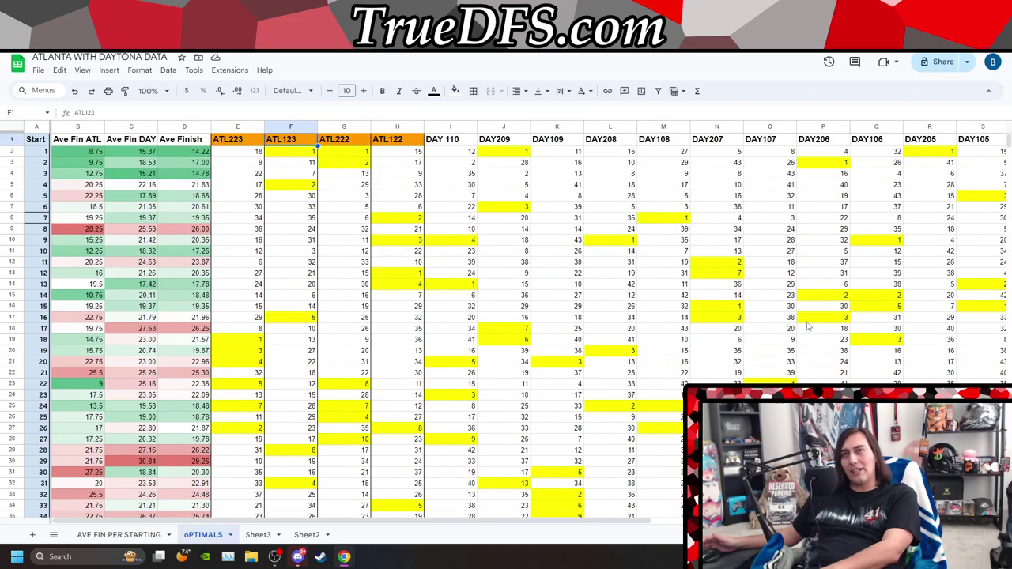
Examine the finishes for start 3 in the Daytona columns from DAY 110 to DAY206.
{"action": "key", "text": "Right"}
{"action": "key", "text": "Right"}
{"action": "key", "text": "Right"}
{"action": "key", "text": "Down"}
{"action": "key", "text": "Down"}
{"action": "key", "text": "Down"}
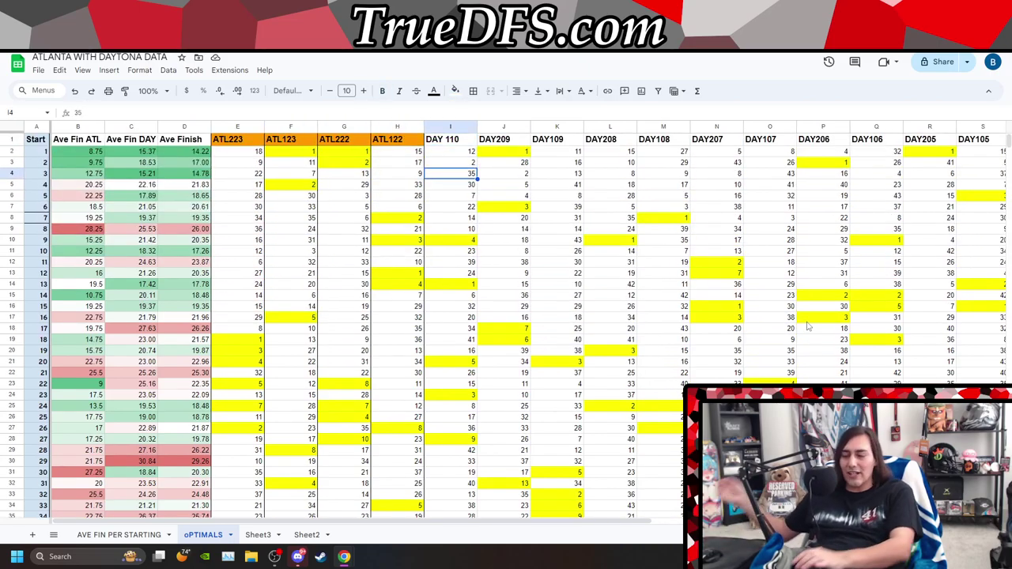
{"action": "key", "text": "Right"}
{"action": "key", "text": "Right"}
{"action": "key", "text": "Right"}
{"action": "key", "text": "Right"}
{"action": "key", "text": "Right"}
{"action": "key", "text": "Right"}
{"action": "key", "text": "Right"}
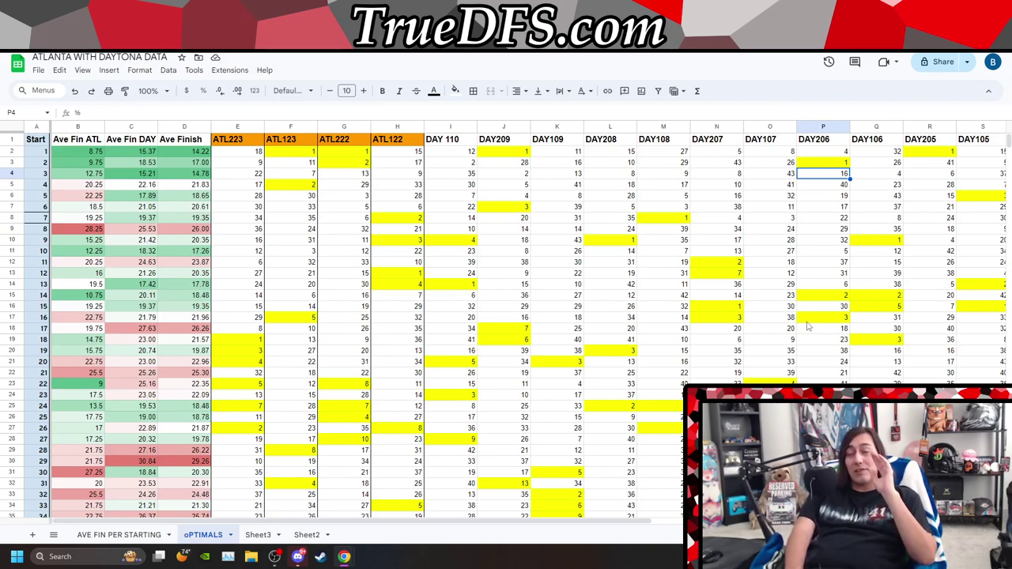
Examine the start 3 finishes in the columns from DAY106 to DAY204.
{"action": "key", "text": "Right"}
{"action": "key", "text": "Right"}
{"action": "key", "text": "Right"}
{"action": "key", "text": "Right"}
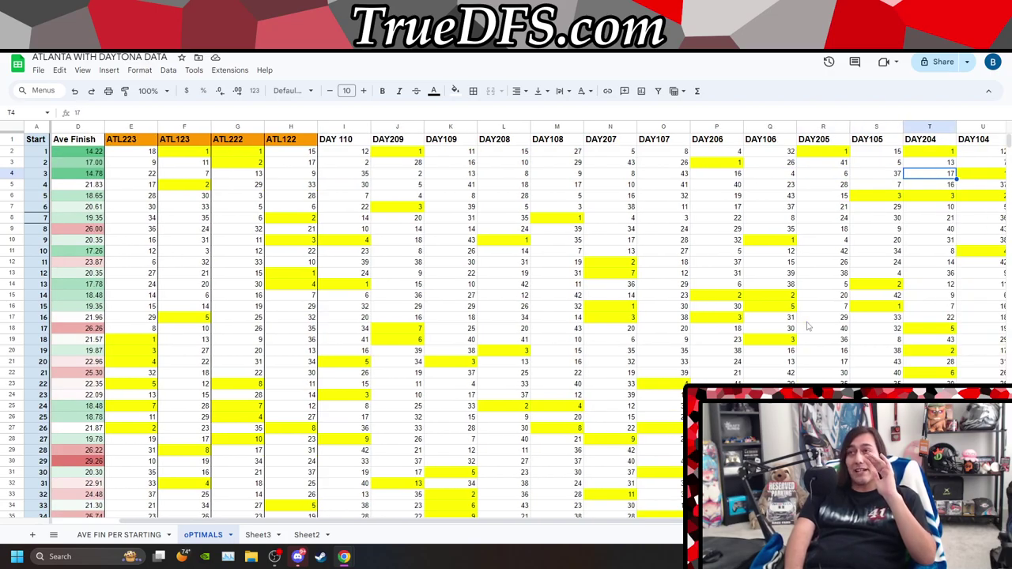
{"action": "key", "text": "Left"}
{"action": "key", "text": "Left"}
{"action": "key", "text": "Left"}
{"action": "key", "text": "Left"}
{"action": "key", "text": "Right"}
{"action": "key", "text": "Right"}
{"action": "key", "text": "Right"}
{"action": "key", "text": "Right"}
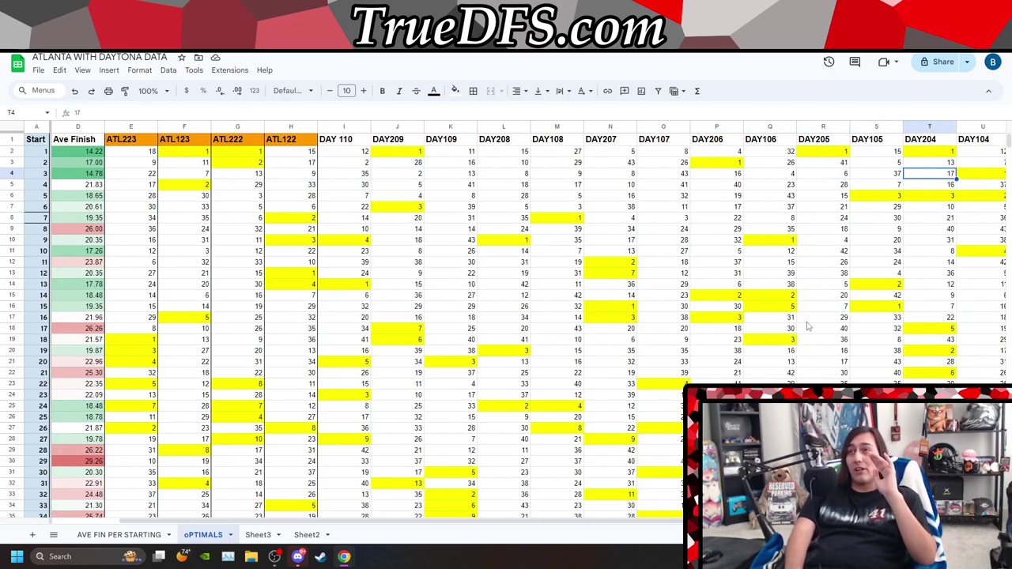
Examine the start 3 finishes in the remaining Daytona columns, DAY104 through DAY101.
{"action": "key", "text": "Right"}
{"action": "key", "text": "Right"}
{"action": "key", "text": "Right"}
{"action": "key", "text": "Right"}
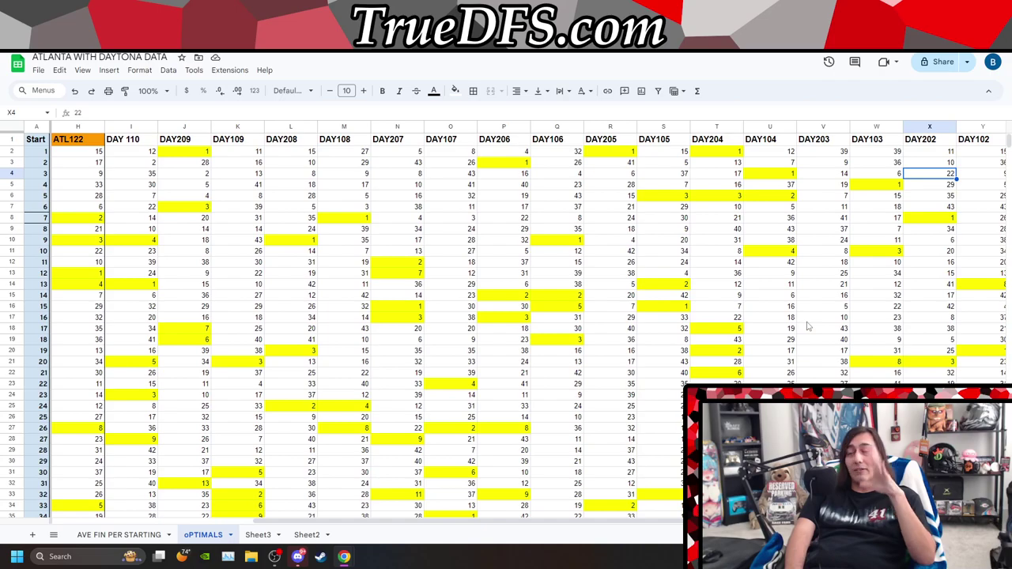
{"action": "key", "text": "Right"}
{"action": "key", "text": "Right"}
{"action": "key", "text": "Right"}
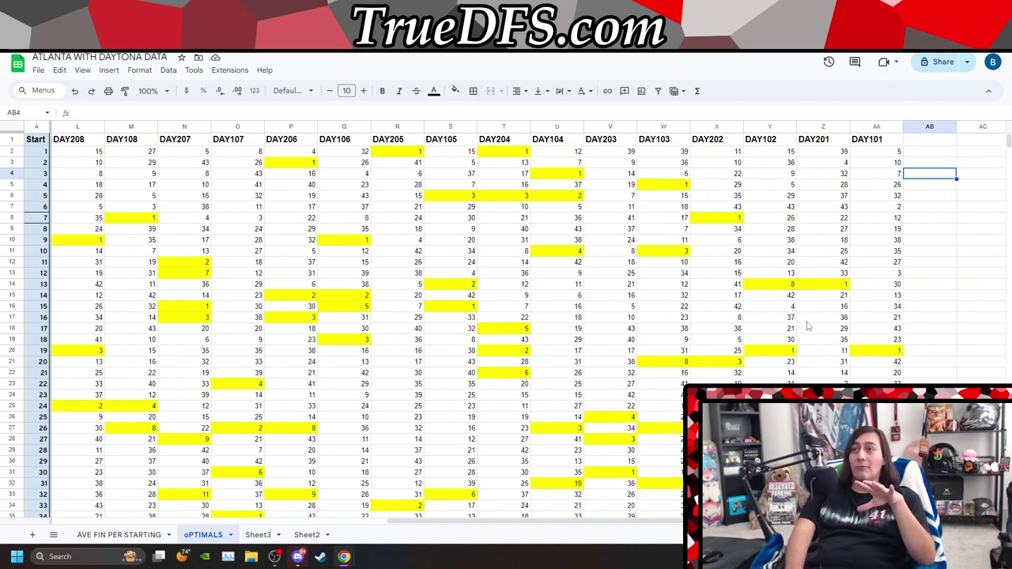
Look back along the start 3 finishes in the Daytona columns from DAY101 to DAY206.
{"action": "key", "text": "Left"}
{"action": "key", "text": "Left"}
{"action": "key", "text": "Left"}
{"action": "key", "text": "Left"}
{"action": "key", "text": "Left"}
{"action": "key", "text": "Left"}
{"action": "key", "text": "Left"}
{"action": "key", "text": "Left"}
{"action": "key", "text": "Left"}
{"action": "key", "text": "Left"}
{"action": "key", "text": "Left"}
{"action": "key", "text": "Left"}
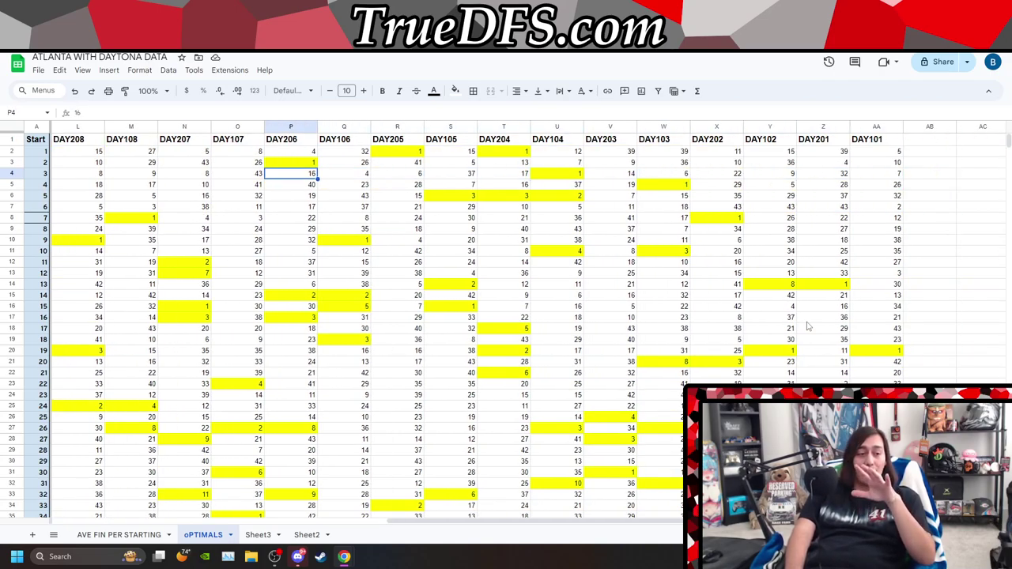
Trace the start 3 row back from DAY206 through the Atlanta races to the average finish columns, ending on ATL223 in E4.
{"action": "key", "text": "Left"}
{"action": "key", "text": "Left"}
{"action": "key", "text": "Left"}
{"action": "key", "text": "Left"}
{"action": "key", "text": "Left"}
{"action": "key", "text": "Left"}
{"action": "key", "text": "Left"}
{"action": "key", "text": "Left"}
{"action": "key", "text": "Left"}
{"action": "key", "text": "Left"}
{"action": "key", "text": "Left"}
{"action": "key", "text": "Left"}
{"action": "key", "text": "Left"}
{"action": "key", "text": "Left"}
{"action": "key", "text": "Right"}
{"action": "key", "text": "Right"}
{"action": "key", "text": "Right"}
{"action": "key", "text": "Right"}
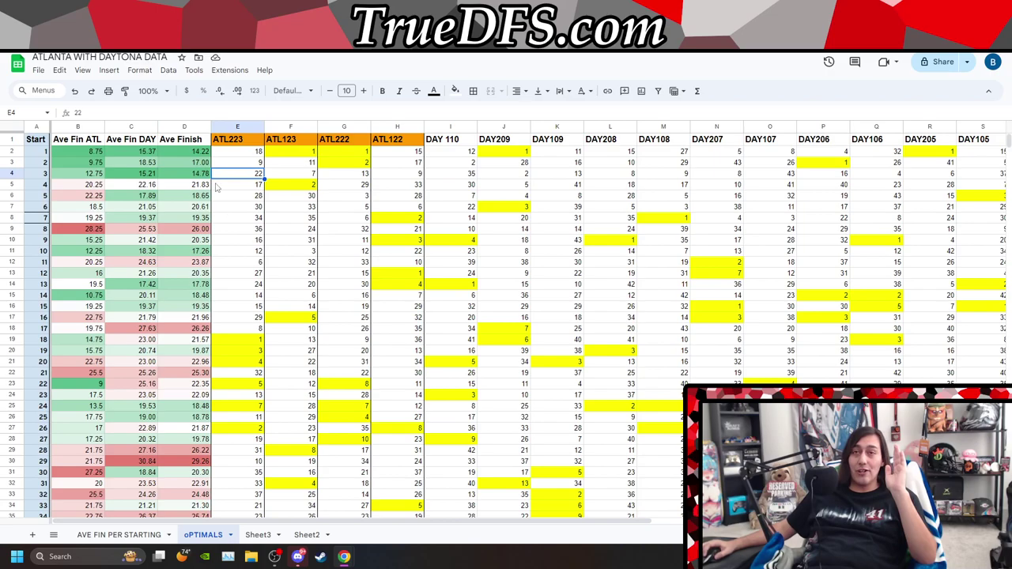
Examine the highlighted optimal finishes in the Atlanta columns across all starting positions, returning to the first rows.
{"action": "scroll", "coordinate": [373, 305], "scroll_direction": "down", "scroll_amount": 4}
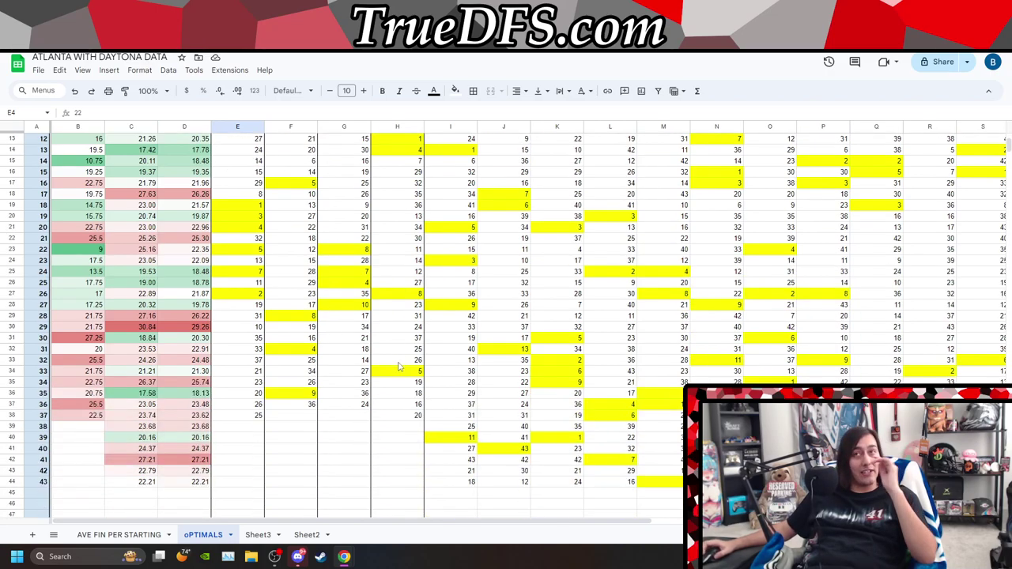
{"action": "scroll", "coordinate": [400, 367], "scroll_direction": "up", "scroll_amount": 4}
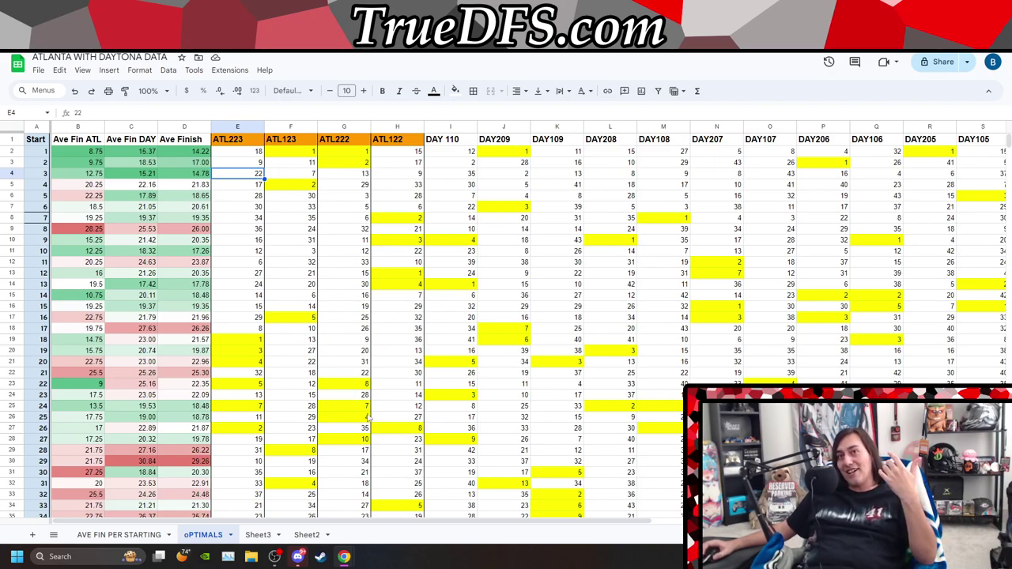
{"action": "scroll", "coordinate": [363, 395], "scroll_direction": "down", "scroll_amount": 5}
{"action": "scroll", "coordinate": [316, 351], "scroll_direction": "up", "scroll_amount": 4}
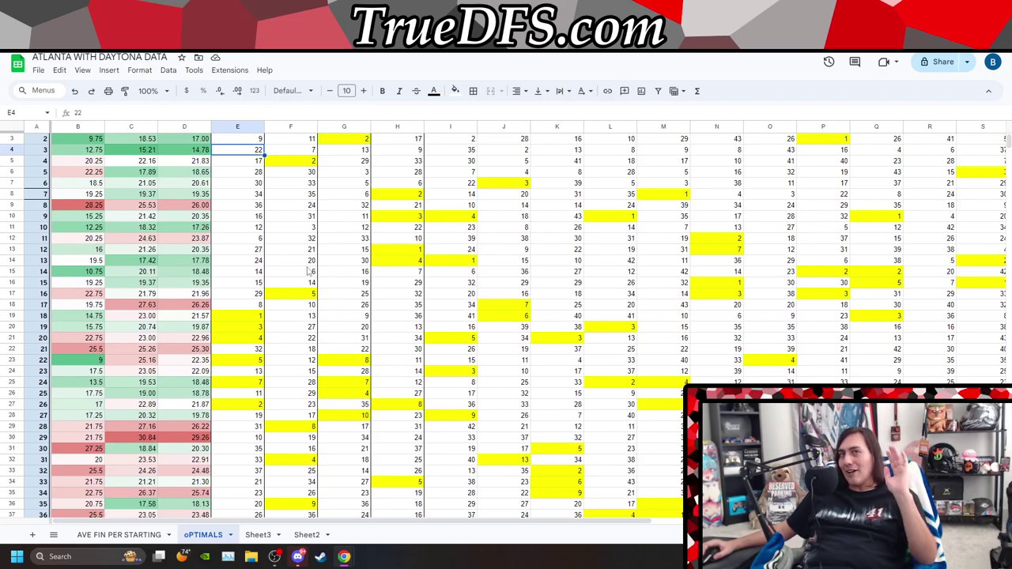
{"action": "scroll", "coordinate": [299, 215], "scroll_direction": "up", "scroll_amount": 1}
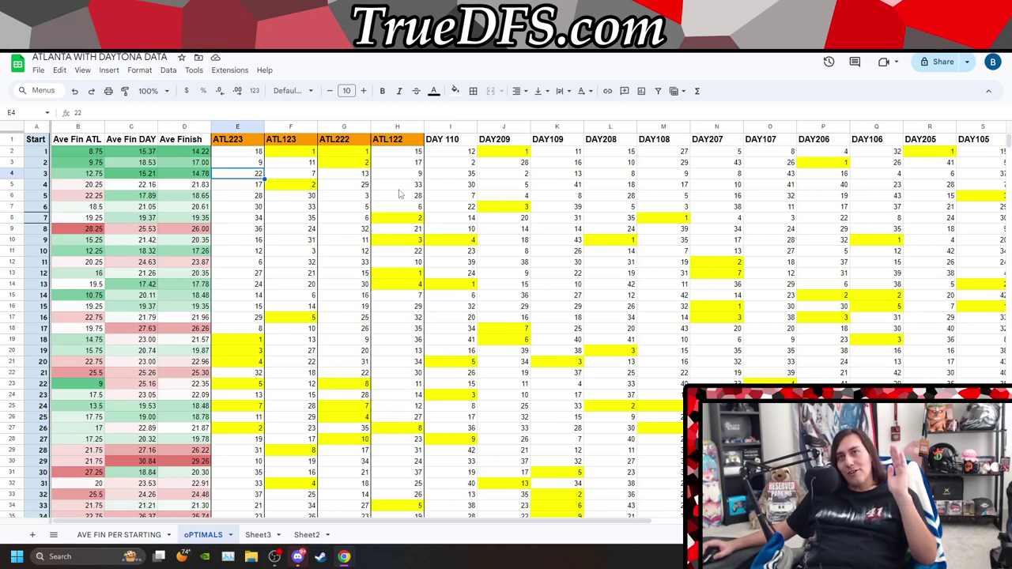
{"action": "scroll", "coordinate": [342, 379], "scroll_direction": "down", "scroll_amount": 3}
{"action": "scroll", "coordinate": [309, 379], "scroll_direction": "up", "scroll_amount": 3}
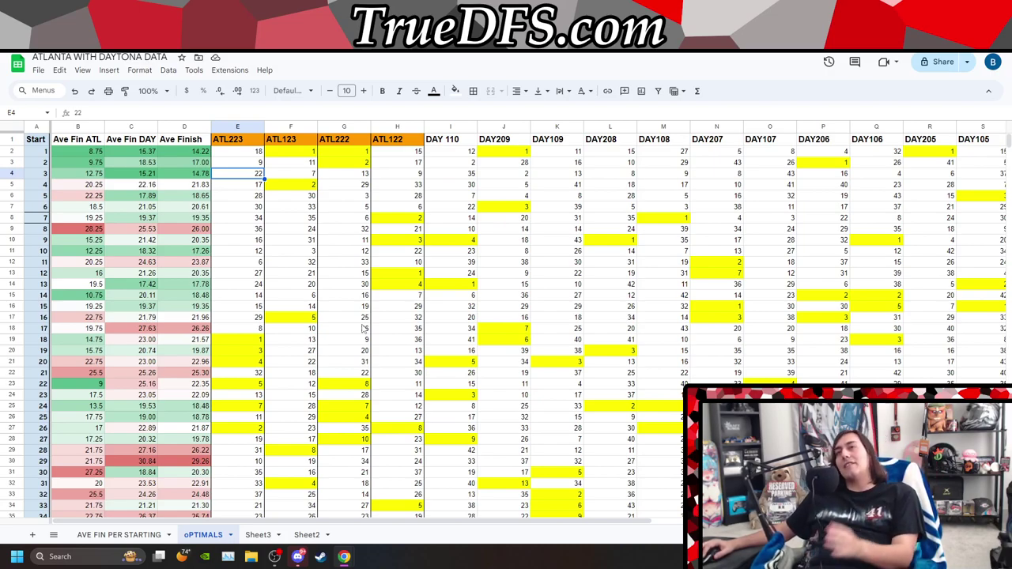
Examine the start 17 finishes in the Daytona columns from DAY 110 to DAY205.
{"action": "left_click", "coordinate": [459, 300]}
{"action": "key", "text": "Down"}
{"action": "key", "text": "Down"}
{"action": "key", "text": "Down"}
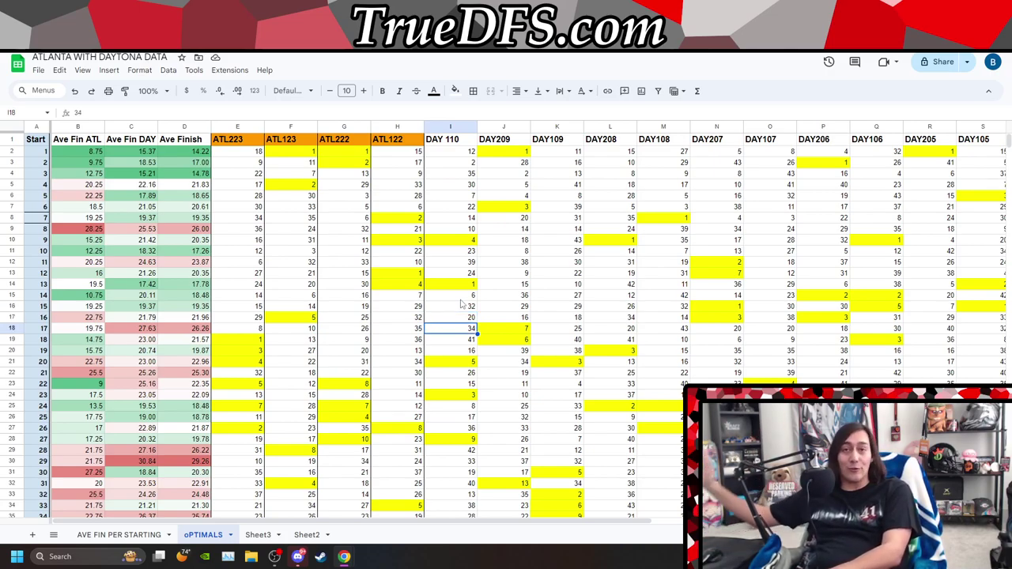
{"action": "key", "text": "Right"}
{"action": "key", "text": "Right"}
{"action": "key", "text": "Right"}
{"action": "key", "text": "Right"}
{"action": "key", "text": "Right"}
{"action": "key", "text": "Right"}
{"action": "key", "text": "Right"}
{"action": "key", "text": "Right"}
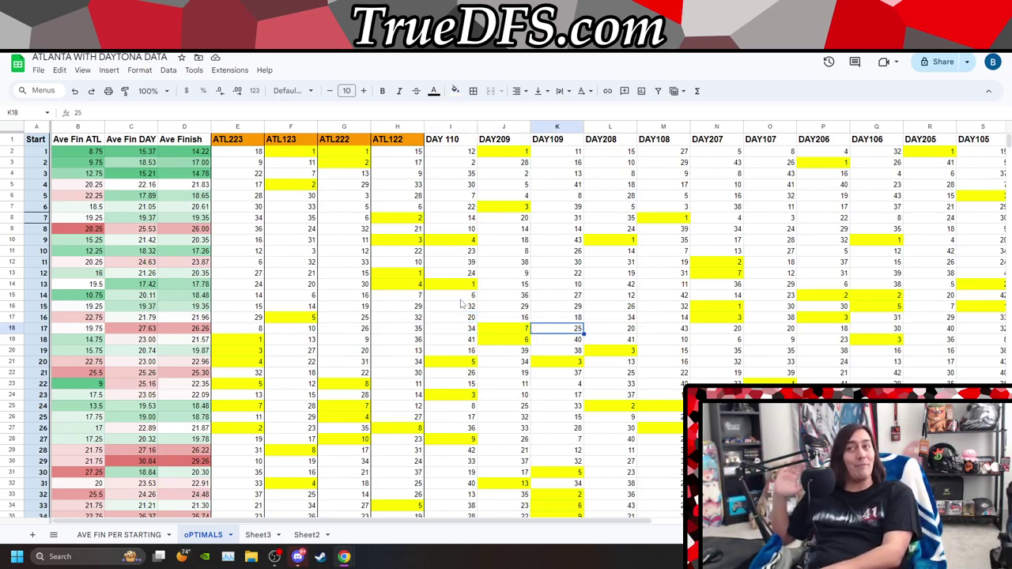
{"action": "key", "text": "Right"}
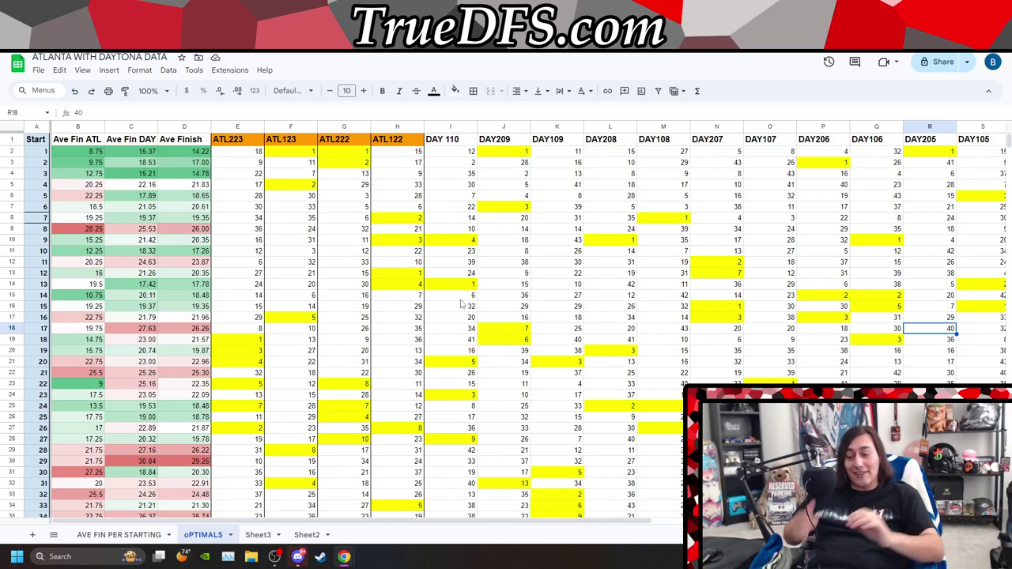
Look down the DAY205 column to start 27 and across that row to DAY102.
{"action": "key", "text": "Down"}
{"action": "key", "text": "Down"}
{"action": "key", "text": "Down"}
{"action": "key", "text": "Down"}
{"action": "key", "text": "Down"}
{"action": "key", "text": "Down"}
{"action": "key", "text": "Down"}
{"action": "key", "text": "Down"}
{"action": "key", "text": "Down"}
{"action": "key", "text": "Down"}
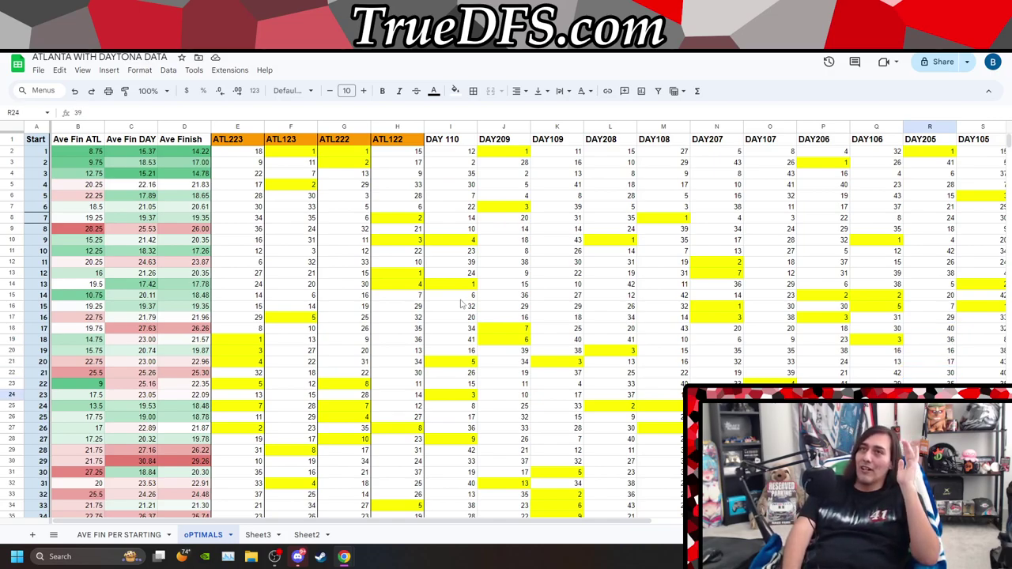
{"action": "key", "text": "Right"}
{"action": "key", "text": "Right"}
{"action": "key", "text": "Right"}
{"action": "key", "text": "Right"}
{"action": "key", "text": "Right"}
{"action": "key", "text": "Right"}
{"action": "key", "text": "Right"}
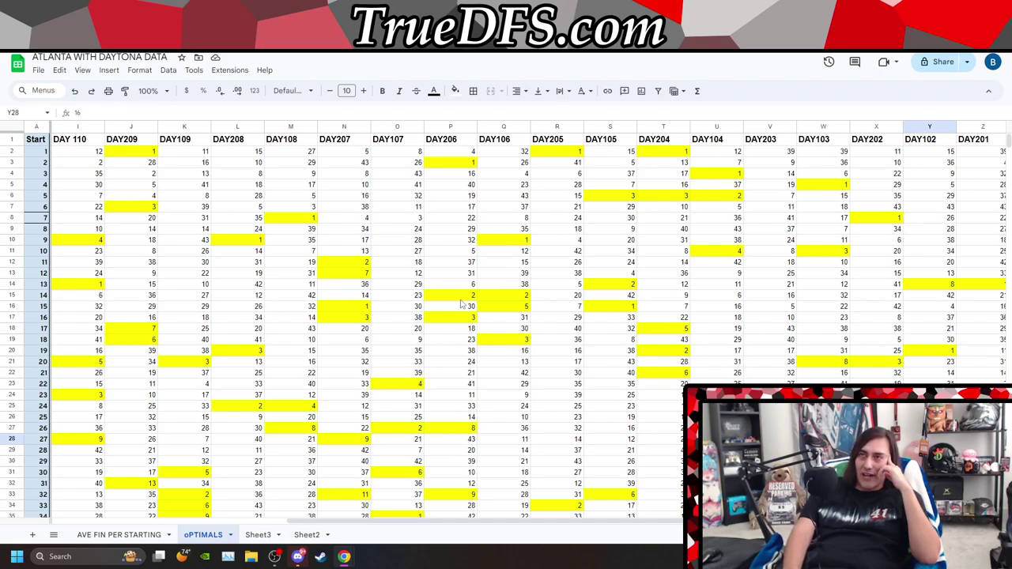
Look back along the start 27 row to DAY105 and examine the finishes around start 25 in that column.
{"action": "key", "text": "Left"}
{"action": "key", "text": "Left"}
{"action": "key", "text": "Left"}
{"action": "key", "text": "Left"}
{"action": "key", "text": "Left"}
{"action": "key", "text": "Left"}
{"action": "key", "text": "Up"}
{"action": "key", "text": "Up"}
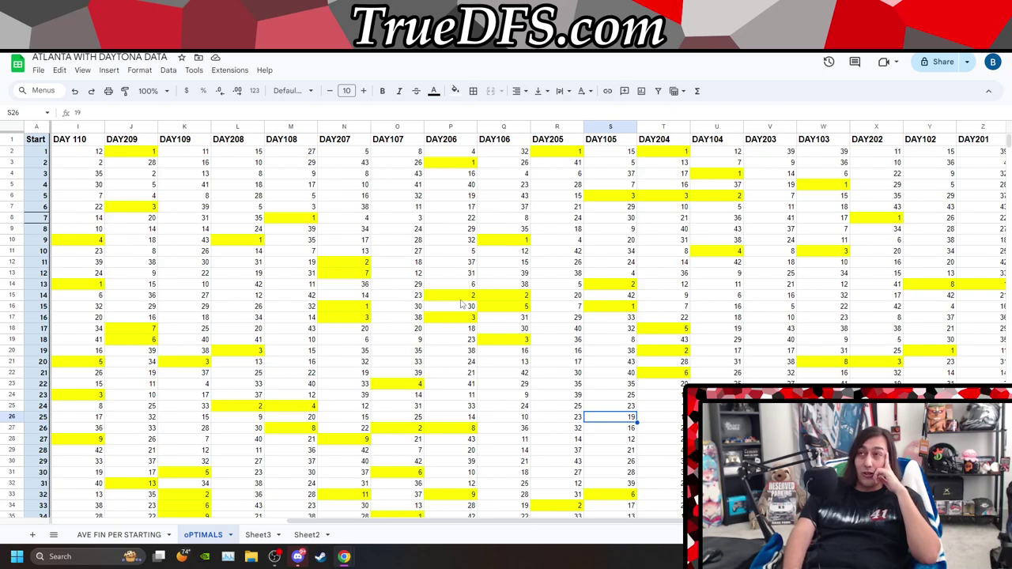
{"action": "key", "text": "Up"}
{"action": "key", "text": "Up"}
{"action": "key", "text": "Up"}
{"action": "key", "text": "Down"}
{"action": "key", "text": "Down"}
{"action": "key", "text": "Down"}
{"action": "key", "text": "Down"}
{"action": "key", "text": "Down"}
{"action": "key", "text": "Down"}
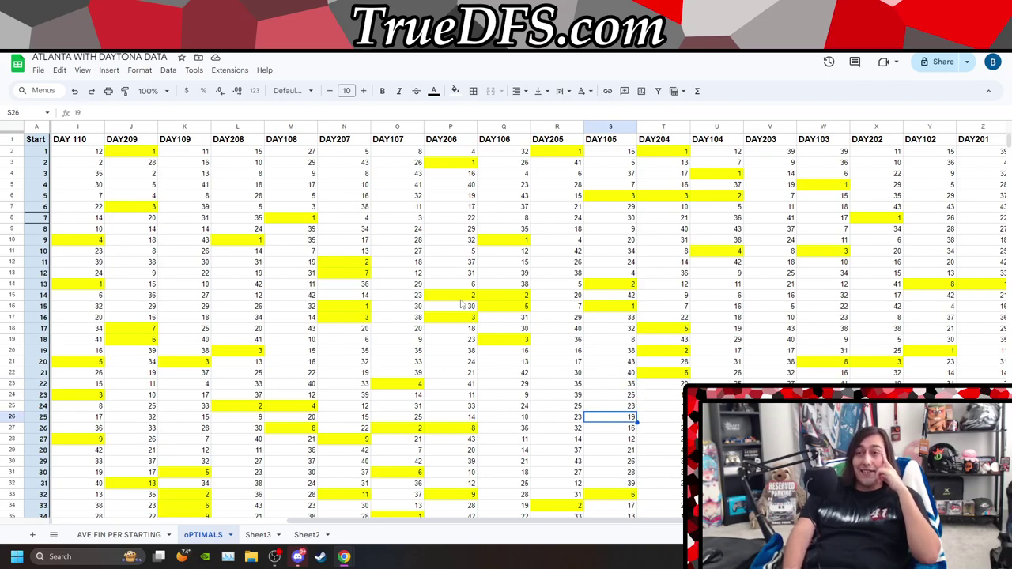
Examine the DAY105 finishes from start 25 down to start 42.
{"action": "key", "text": "Down"}
{"action": "key", "text": "Down"}
{"action": "key", "text": "Down"}
{"action": "key", "text": "Down"}
{"action": "key", "text": "Down"}
{"action": "key", "text": "Down"}
{"action": "key", "text": "Down"}
{"action": "key", "text": "Down"}
{"action": "key", "text": "Down"}
{"action": "key", "text": "Down"}
{"action": "key", "text": "Down"}
{"action": "key", "text": "Down"}
{"action": "key", "text": "Down"}
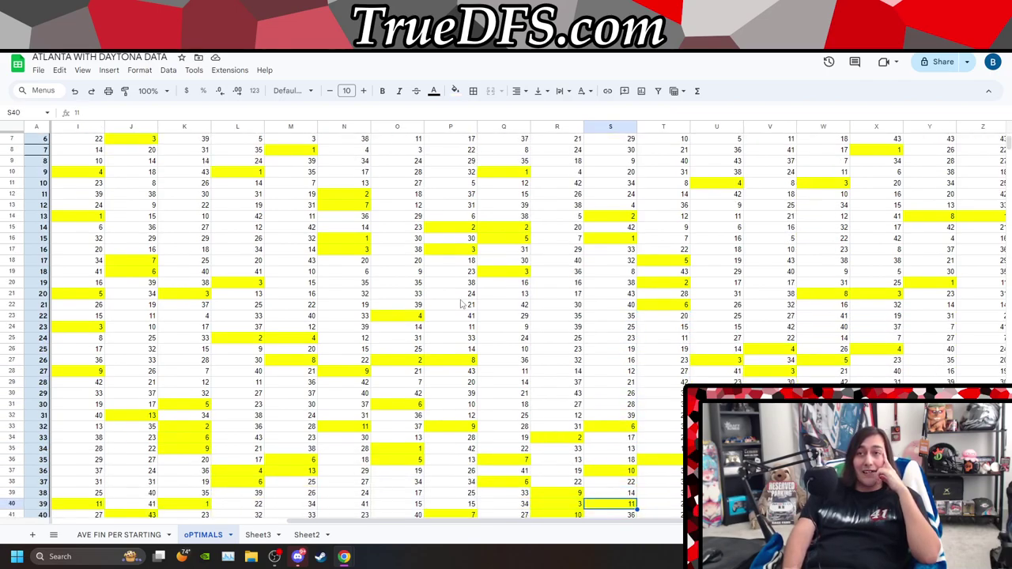
{"action": "key", "text": "Down"}
{"action": "key", "text": "Down"}
{"action": "key", "text": "Down"}
Look back up the DAY105 column from start 42 to start 13.
{"action": "key", "text": "Up"}
{"action": "key", "text": "Up"}
{"action": "key", "text": "Up"}
{"action": "key", "text": "Up"}
{"action": "key", "text": "Up"}
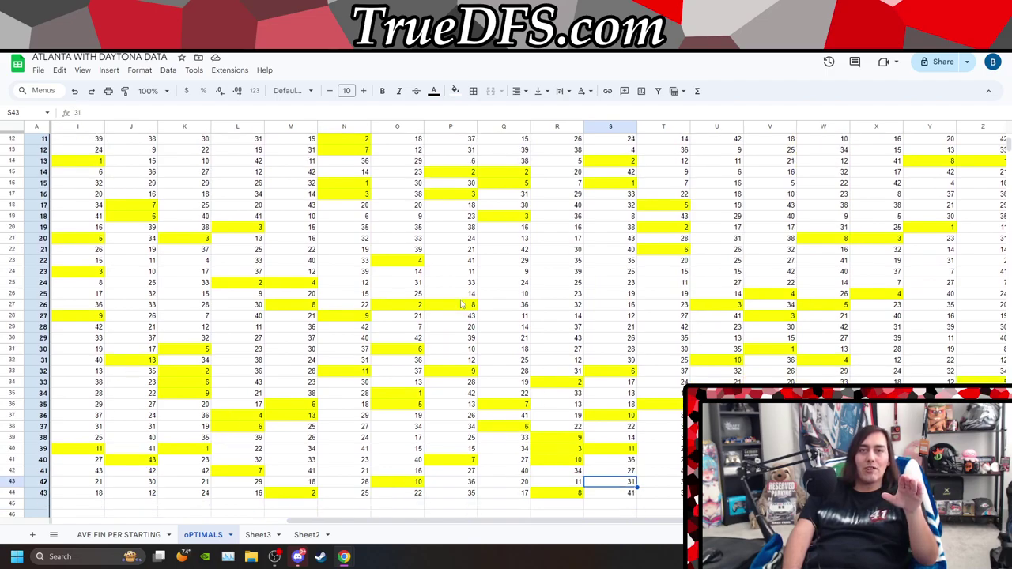
{"action": "key", "text": "Up"}
{"action": "key", "text": "Up"}
{"action": "key", "text": "Up"}
{"action": "key", "text": "Up"}
{"action": "key", "text": "Up"}
{"action": "key", "text": "Up"}
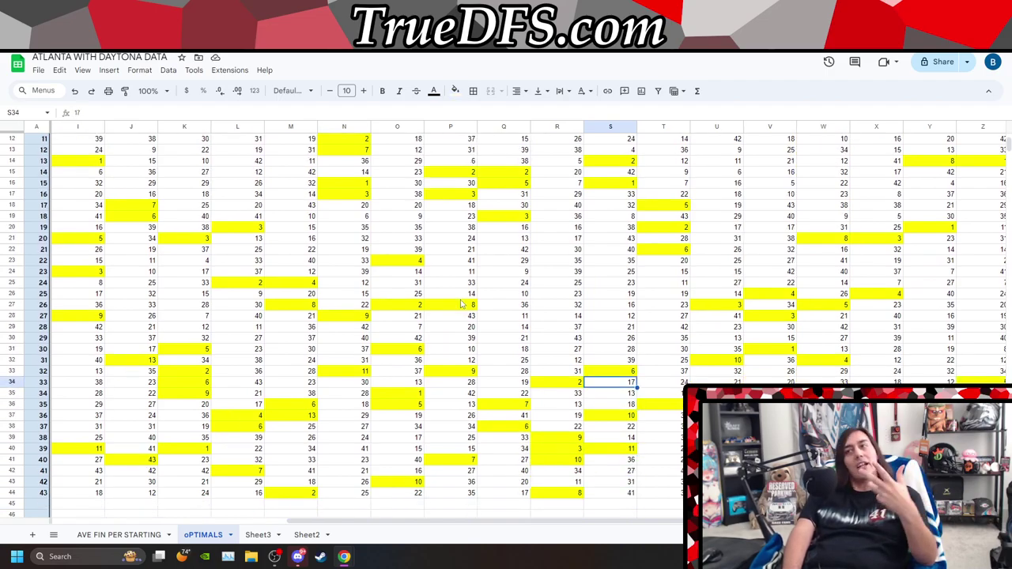
{"action": "key", "text": "Up"}
{"action": "key", "text": "Up"}
{"action": "key", "text": "Up"}
{"action": "key", "text": "Up"}
{"action": "key", "text": "Up"}
{"action": "key", "text": "Up"}
{"action": "key", "text": "Up"}
{"action": "key", "text": "Up"}
{"action": "key", "text": "Up"}
{"action": "key", "text": "Up"}
{"action": "key", "text": "Up"}
{"action": "key", "text": "Up"}
{"action": "key", "text": "Up"}
{"action": "key", "text": "Up"}
{"action": "key", "text": "Up"}
{"action": "key", "text": "Up"}
{"action": "key", "text": "Up"}
{"action": "key", "text": "Up"}
{"action": "key", "text": "Up"}
{"action": "key", "text": "Up"}
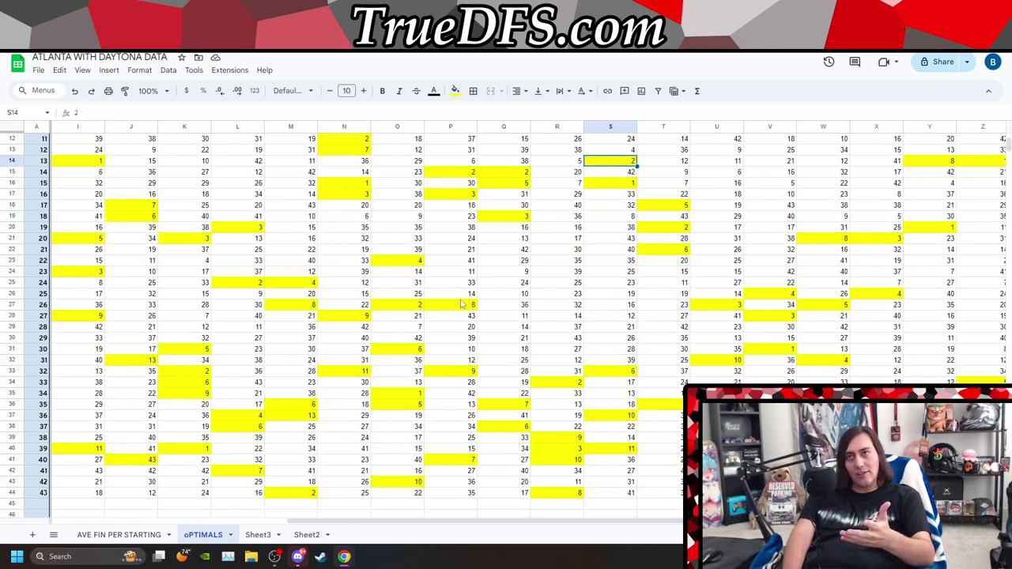
Examine the DAY105 finishes from start 13 up to start 3, ending on start 5 in S6.
{"action": "key", "text": "Up"}
{"action": "key", "text": "Up"}
{"action": "key", "text": "Up"}
{"action": "key", "text": "Up"}
{"action": "key", "text": "Up"}
{"action": "key", "text": "Up"}
{"action": "key", "text": "Up"}
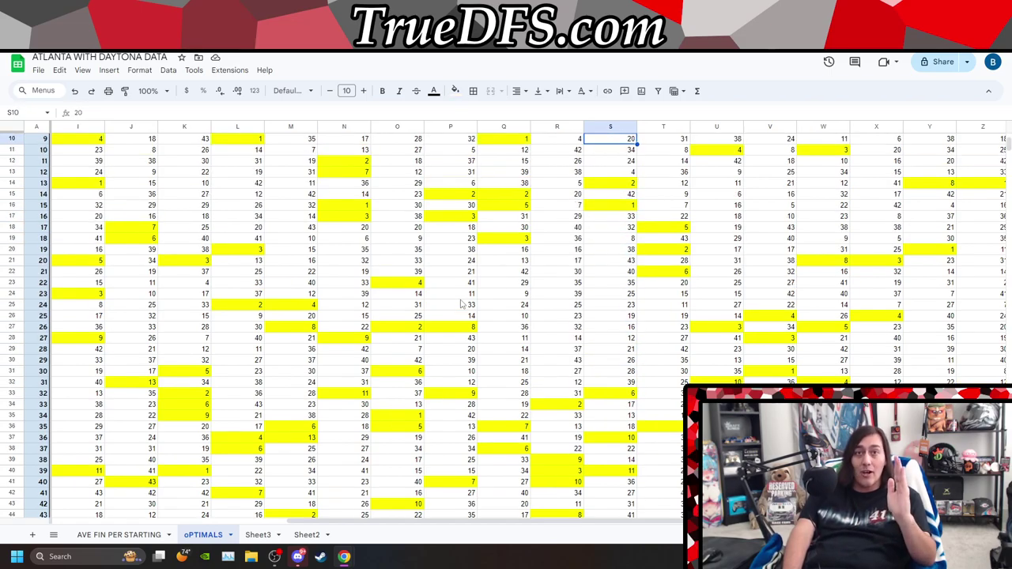
{"action": "key", "text": "Up"}
{"action": "key", "text": "Up"}
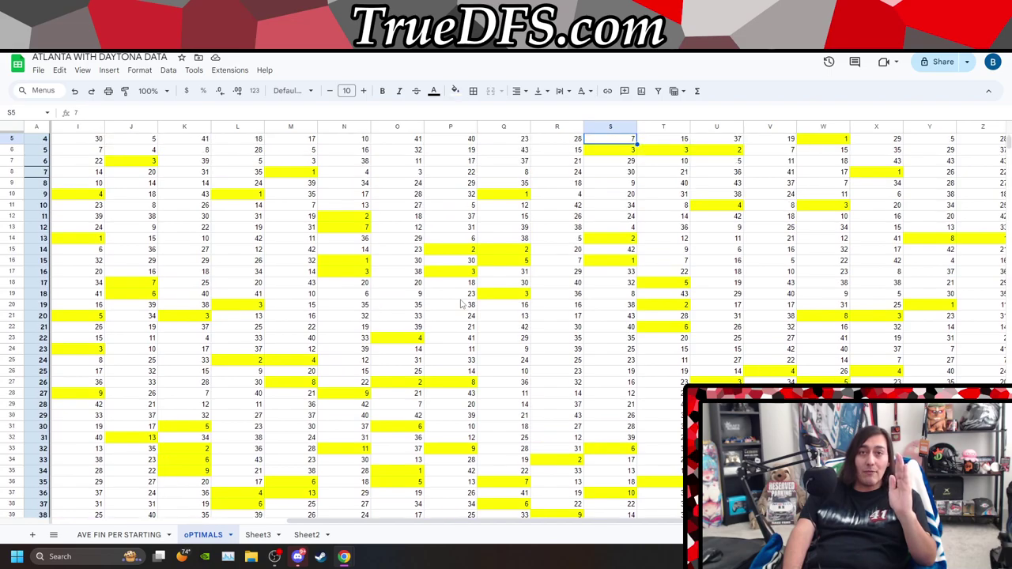
{"action": "key", "text": "Up"}
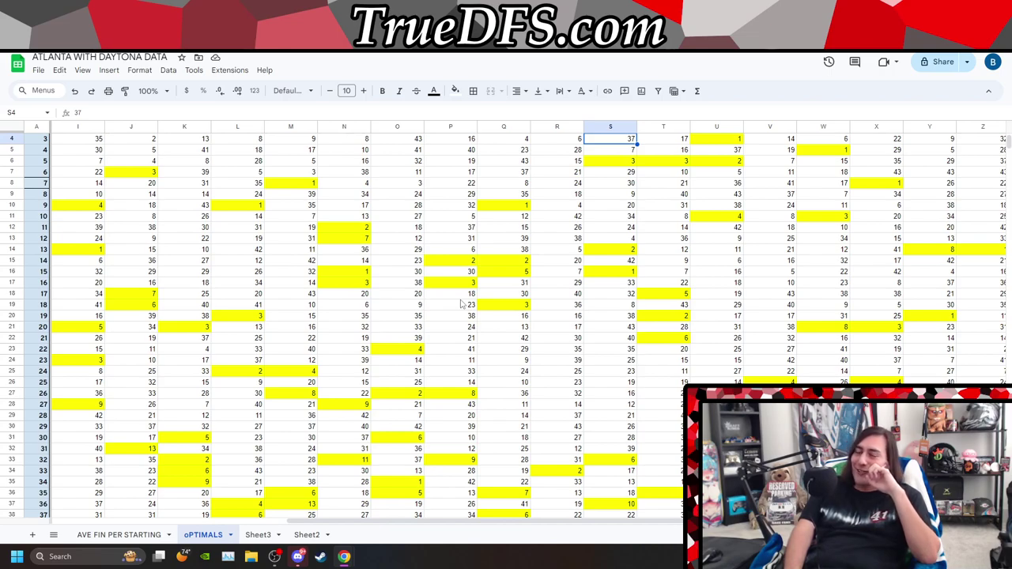
{"action": "key", "text": "Down"}
{"action": "key", "text": "Down"}
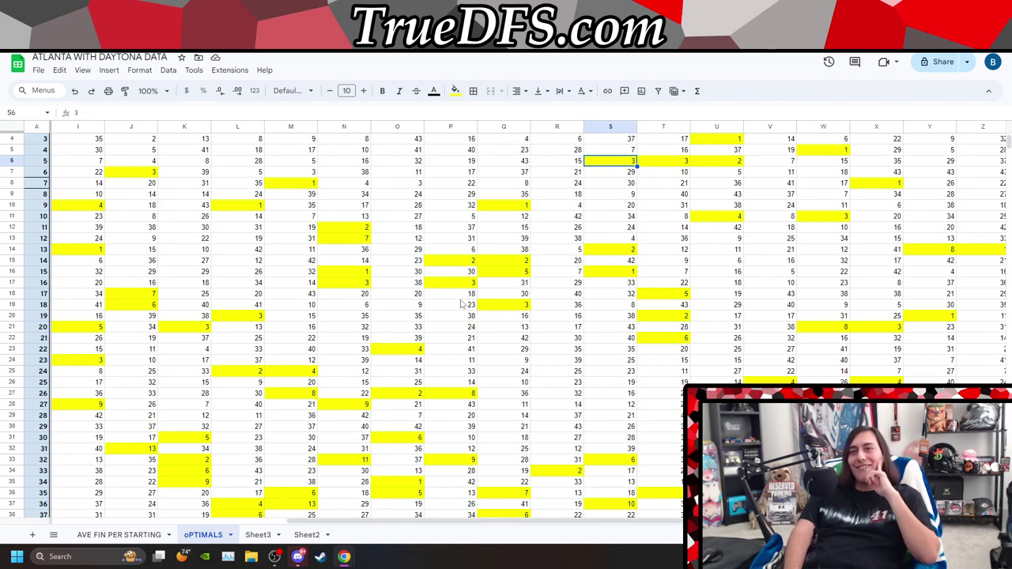
Move from DAY105 to the DAY205 column and examine its finishes downward past start 9.
{"action": "key", "text": "Down"}
{"action": "key", "text": "Down"}
{"action": "key", "text": "Down"}
{"action": "key", "text": "Left"}
{"action": "key", "text": "Down"}
{"action": "key", "text": "Down"}
{"action": "key", "text": "Down"}
{"action": "key", "text": "Down"}
{"action": "key", "text": "Down"}
{"action": "key", "text": "Down"}
{"action": "key", "text": "Down"}
{"action": "key", "text": "Down"}
{"action": "key", "text": "Down"}
{"action": "key", "text": "Down"}
{"action": "key", "text": "Down"}
{"action": "key", "text": "Down"}
{"action": "key", "text": "Down"}
{"action": "key", "text": "Down"}
{"action": "key", "text": "Down"}
{"action": "key", "text": "Down"}
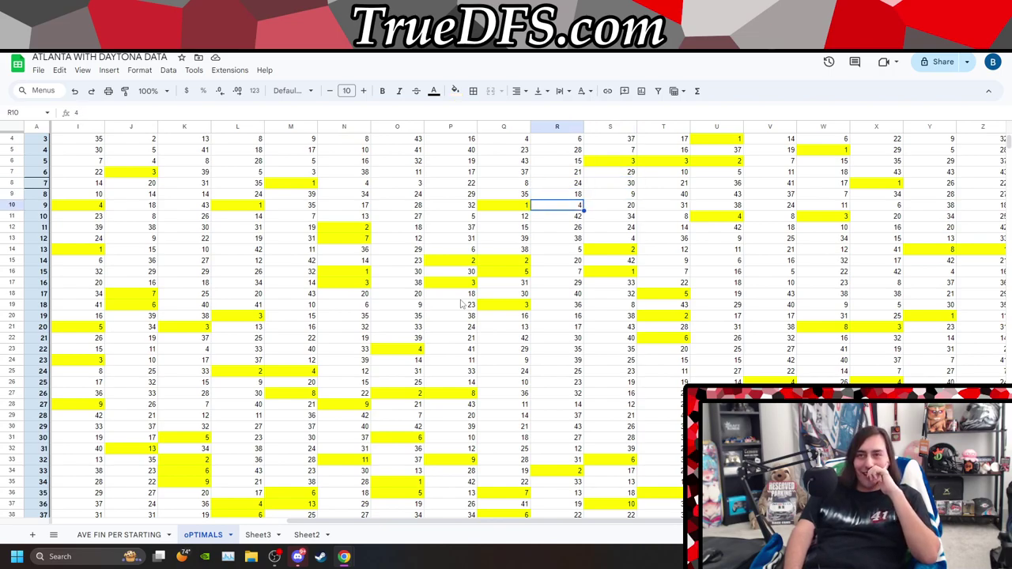
Examine the finishes down to start 32 and look back across that row to DAY107 in O33.
{"action": "key", "text": "Down"}
{"action": "key", "text": "Down"}
{"action": "key", "text": "Down"}
{"action": "key", "text": "Down"}
{"action": "key", "text": "Down"}
{"action": "key", "text": "Down"}
{"action": "key", "text": "Down"}
{"action": "key", "text": "Down"}
{"action": "key", "text": "Left"}
{"action": "key", "text": "Left"}
{"action": "key", "text": "Left"}
{"action": "key", "text": "Left"}
{"action": "key", "text": "Left"}
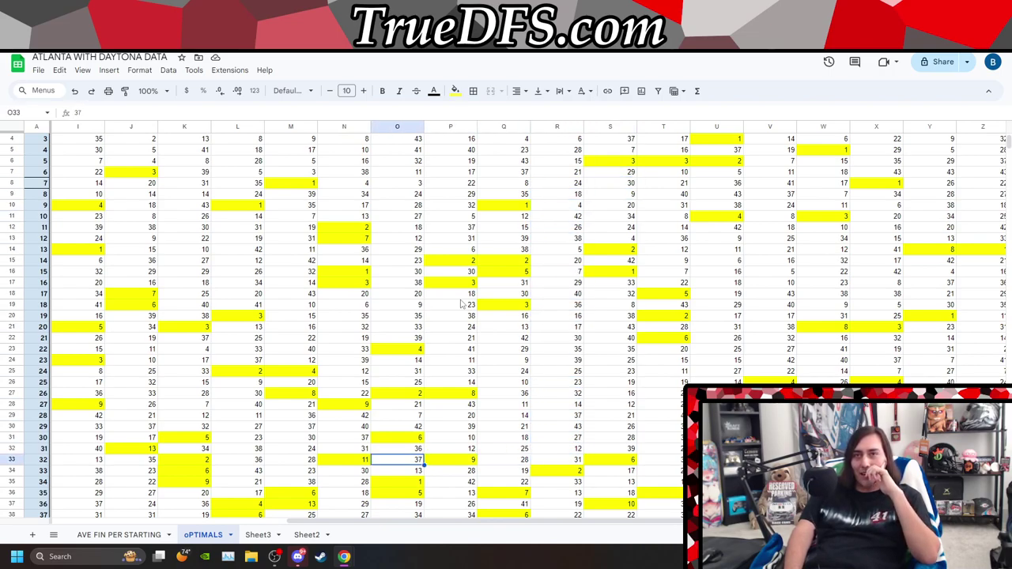
Look across to the DAY206 column and examine its finishes around start 30.
{"action": "key", "text": "Right"}
{"action": "key", "text": "Right"}
{"action": "key", "text": "Right"}
{"action": "key", "text": "Up"}
{"action": "key", "text": "Up"}
{"action": "key", "text": "Up"}
{"action": "key", "text": "Up"}
{"action": "key", "text": "Up"}
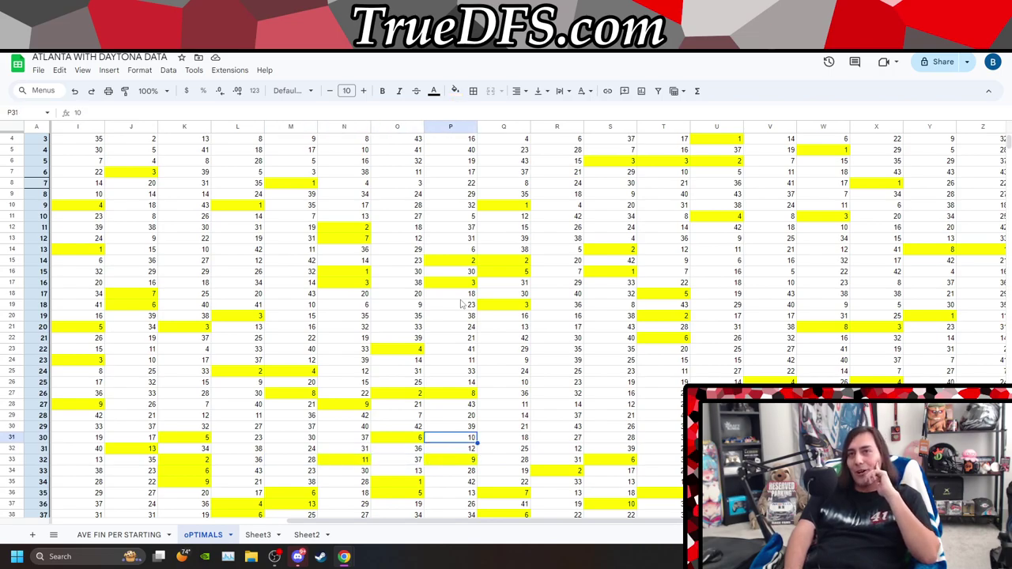
Examine the DAY206 finishes from start 30 up to start 12.
{"action": "key", "text": "Up"}
{"action": "key", "text": "Up"}
{"action": "key", "text": "Up"}
{"action": "key", "text": "Up"}
{"action": "key", "text": "Up"}
{"action": "key", "text": "Up"}
{"action": "key", "text": "Up"}
{"action": "key", "text": "Up"}
{"action": "key", "text": "Up"}
{"action": "key", "text": "Up"}
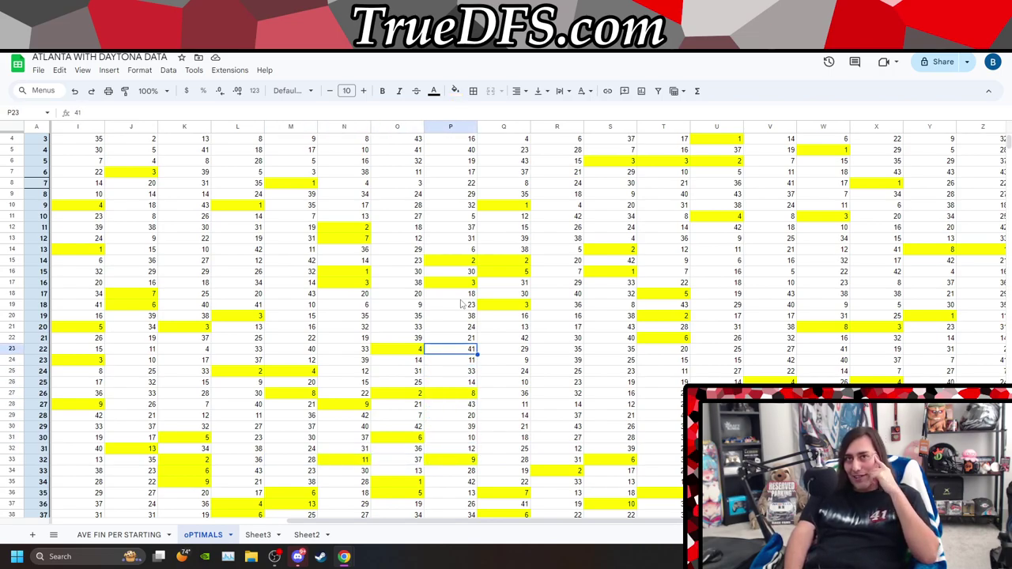
{"action": "key", "text": "Up"}
{"action": "key", "text": "Up"}
{"action": "key", "text": "Up"}
{"action": "key", "text": "Up"}
{"action": "key", "text": "Up"}
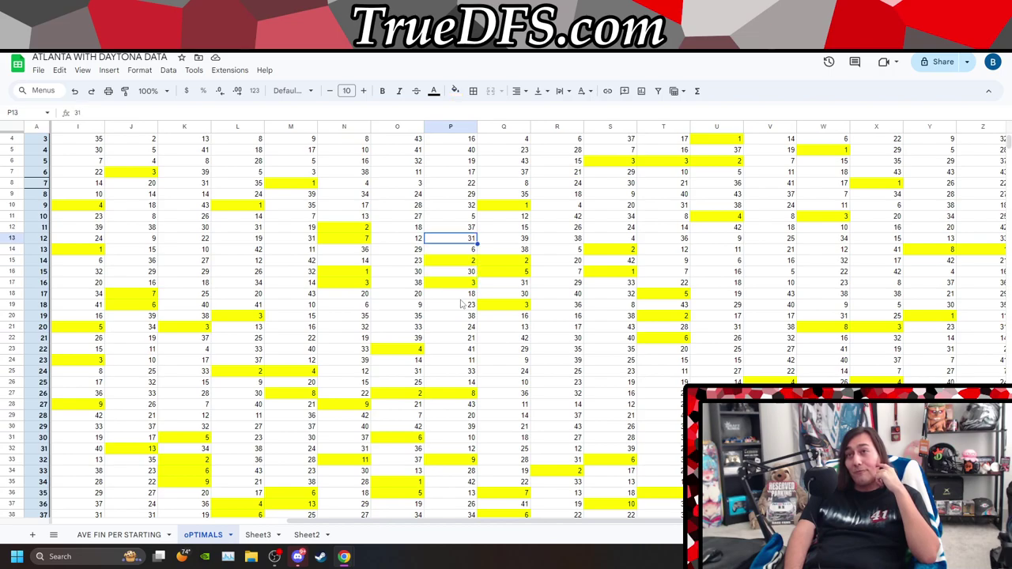
Look back down the DAY206 column from start 12 to start 21.
{"action": "key", "text": "Down"}
{"action": "key", "text": "Down"}
{"action": "key", "text": "Down"}
{"action": "key", "text": "Down"}
{"action": "key", "text": "Down"}
{"action": "key", "text": "Down"}
{"action": "key", "text": "Down"}
{"action": "key", "text": "Down"}
{"action": "key", "text": "Down"}
{"action": "key", "text": "Down"}
{"action": "key", "text": "Down"}
{"action": "key", "text": "Down"}
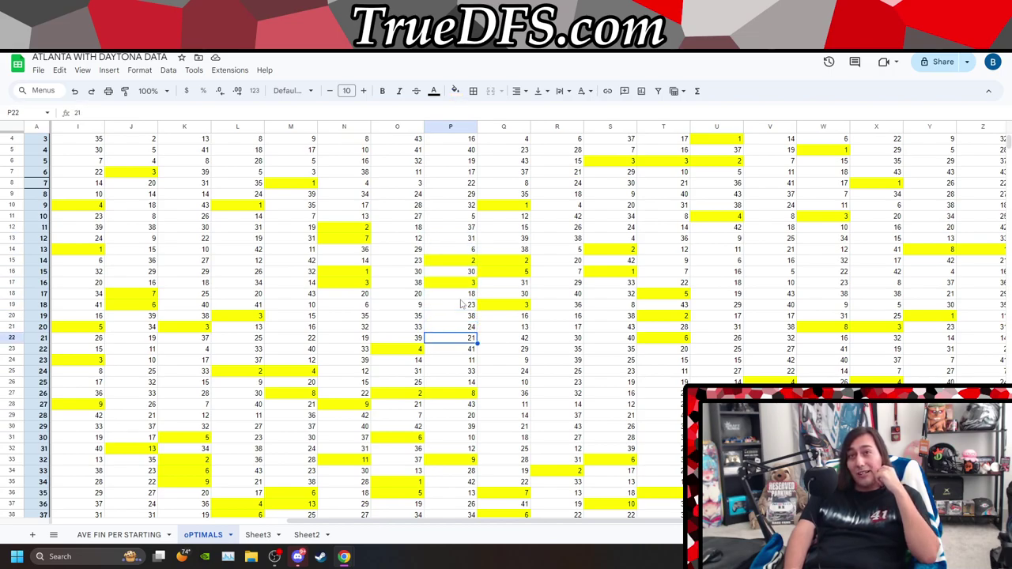
Look along the start 23 row from DAY206 across DAY205 toward the older races.
{"action": "key", "text": "Down"}
{"action": "key", "text": "Up"}
{"action": "key", "text": "Up"}
{"action": "key", "text": "Right"}
{"action": "key", "text": "Right"}
{"action": "key", "text": "Right"}
{"action": "key", "text": "Right"}
{"action": "key", "text": "Right"}
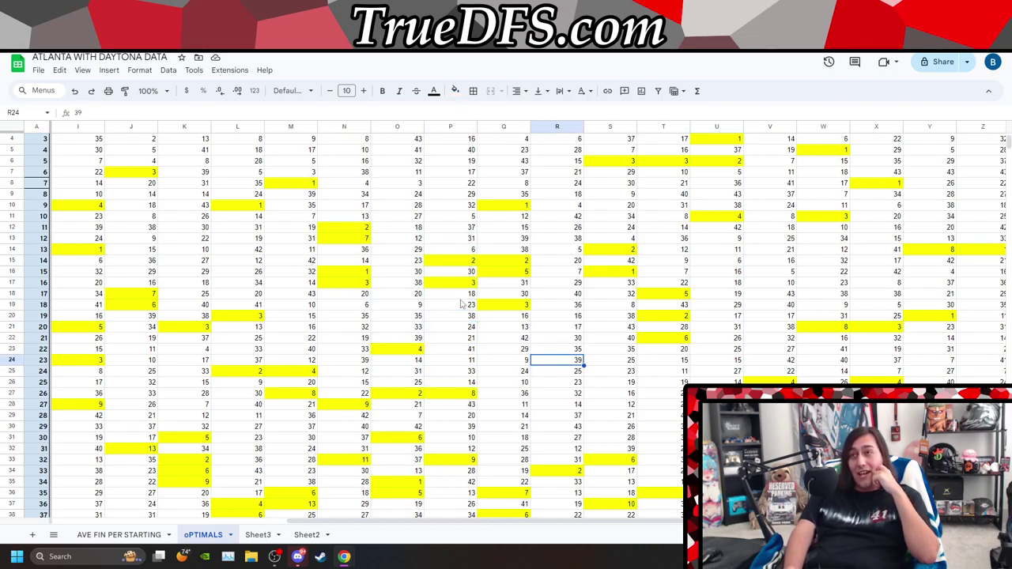
Examine the DAY104 finishes up to start 13 in U14.
{"action": "key", "text": "Up"}
{"action": "key", "text": "Up"}
{"action": "key", "text": "Up"}
{"action": "key", "text": "Up"}
{"action": "key", "text": "Up"}
{"action": "key", "text": "Up"}
{"action": "key", "text": "Up"}
{"action": "key", "text": "Up"}
{"action": "key", "text": "Up"}
{"action": "key", "text": "Up"}
{"action": "key", "text": "Up"}
{"action": "key", "text": "Up"}
{"action": "key", "text": "Up"}
{"action": "key", "text": "Up"}
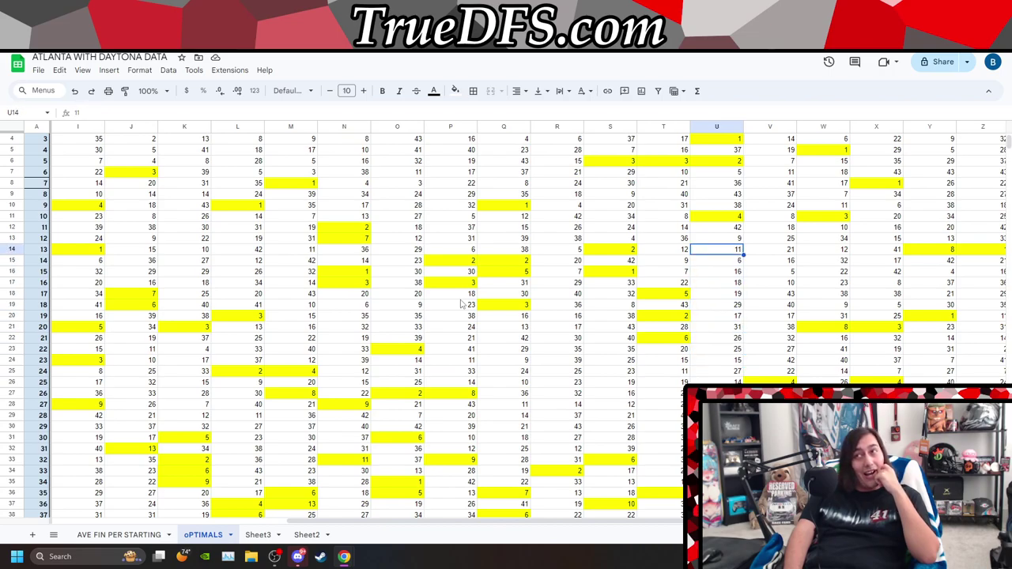
Examine the DAY104 finishes from start 13 up to the column header in U1.
{"action": "key", "text": "Up"}
{"action": "key", "text": "Up"}
{"action": "key", "text": "Up"}
{"action": "key", "text": "Up"}
{"action": "key", "text": "Up"}
{"action": "key", "text": "Up"}
{"action": "key", "text": "Up"}
{"action": "key", "text": "Up"}
{"action": "key", "text": "Up"}
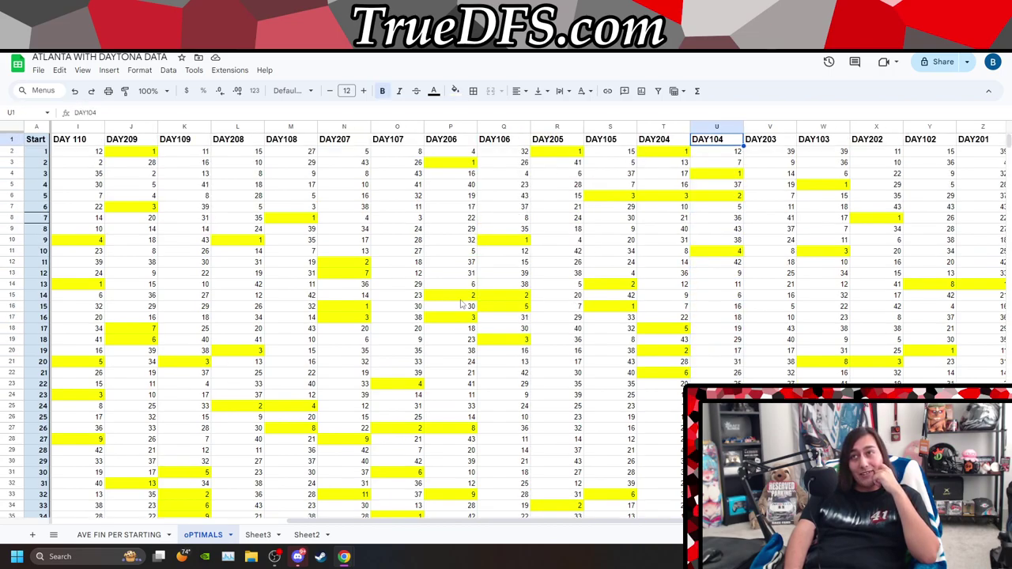
Review the oldest Daytona race columns from DAY104 through DAY101, ending on the blank cell AB1.
{"action": "key", "text": "Right"}
{"action": "key", "text": "Right"}
{"action": "key", "text": "Right"}
{"action": "key", "text": "Right"}
{"action": "key", "text": "Right"}
{"action": "key", "text": "Right"}
{"action": "key", "text": "Right"}
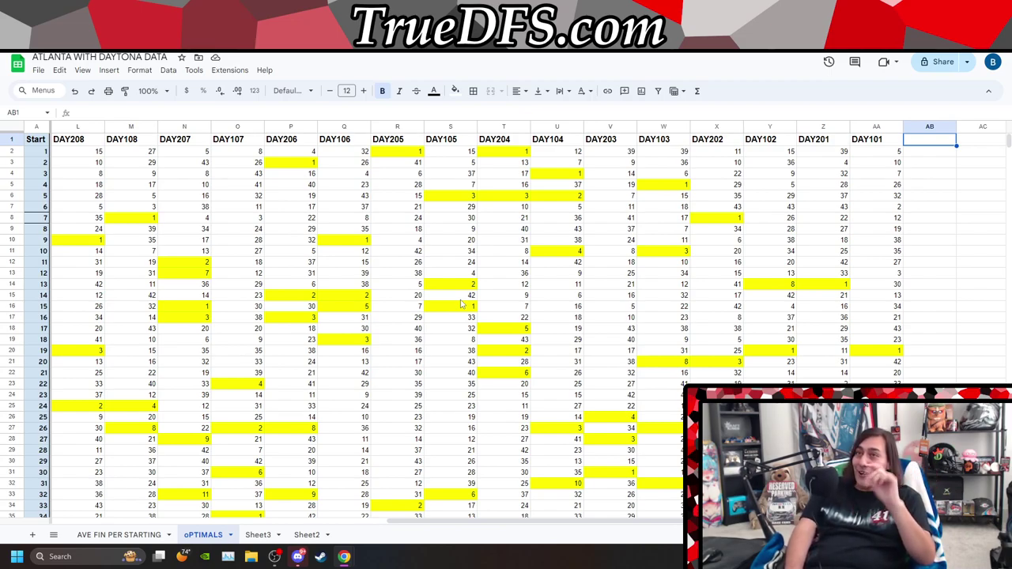
Look back along the race headers from DAY101 to DAY105 and on toward the newer races.
{"action": "key", "text": "Left"}
{"action": "key", "text": "Left"}
{"action": "key", "text": "Left"}
{"action": "key", "text": "Left"}
{"action": "key", "text": "Left"}
{"action": "key", "text": "Left"}
{"action": "key", "text": "Left"}
{"action": "key", "text": "Left"}
{"action": "key", "text": "Left"}
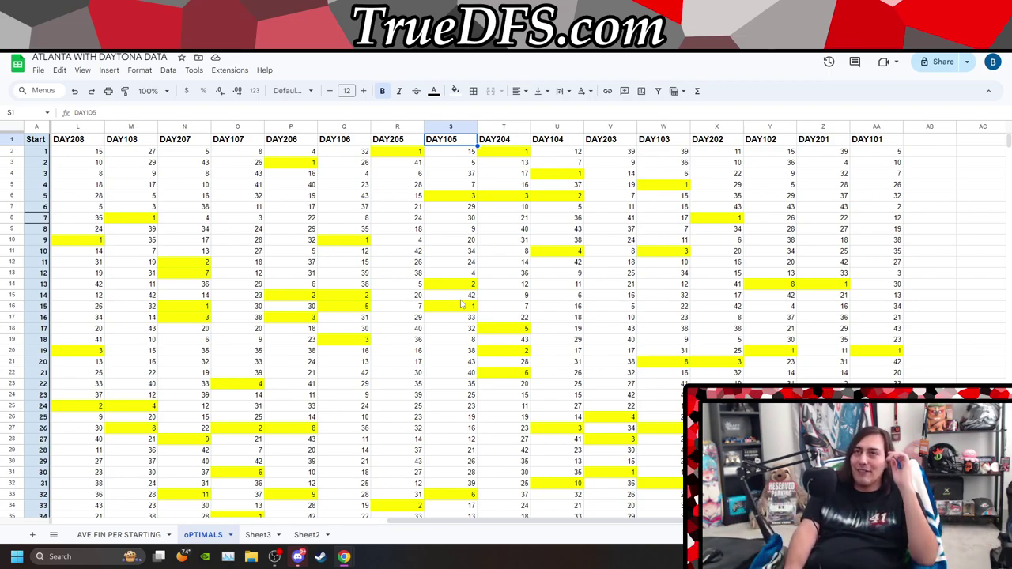
{"action": "key", "text": "Left"}
{"action": "key", "text": "Left"}
{"action": "key", "text": "Left"}
{"action": "key", "text": "Left"}
{"action": "key", "text": "Left"}
Look across the race headers again to the end of the table, ending on the blank cell AC1.
{"action": "key", "text": "Right"}
{"action": "key", "text": "Right"}
{"action": "key", "text": "Right"}
{"action": "key", "text": "Right"}
{"action": "key", "text": "Right"}
{"action": "key", "text": "Right"}
{"action": "key", "text": "Right"}
{"action": "key", "text": "Right"}
{"action": "key", "text": "Right"}
{"action": "key", "text": "Right"}
{"action": "key", "text": "Right"}
{"action": "key", "text": "Right"}
{"action": "key", "text": "Right"}
{"action": "key", "text": "Right"}
{"action": "key", "text": "Right"}
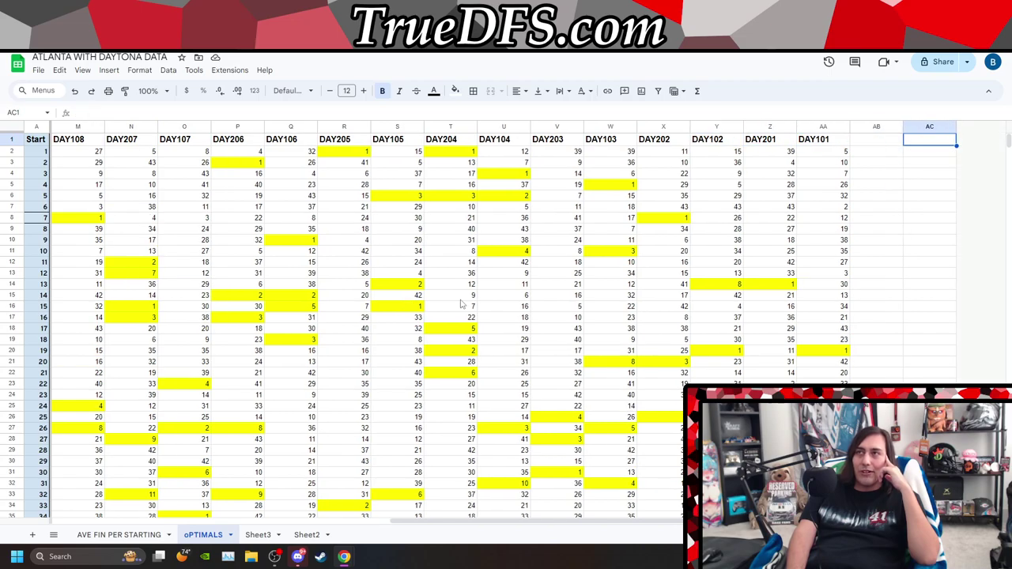
Scan down the starting-position rows beside the oldest Daytona races to start 19, ending on AC20.
{"action": "key", "text": "Down"}
{"action": "key", "text": "Down"}
{"action": "key", "text": "Down"}
{"action": "key", "text": "Down"}
{"action": "key", "text": "Down"}
{"action": "key", "text": "Down"}
{"action": "key", "text": "Down"}
{"action": "key", "text": "Down"}
{"action": "key", "text": "Down"}
{"action": "key", "text": "Down"}
{"action": "key", "text": "Down"}
{"action": "key", "text": "Down"}
{"action": "key", "text": "Down"}
{"action": "key", "text": "Down"}
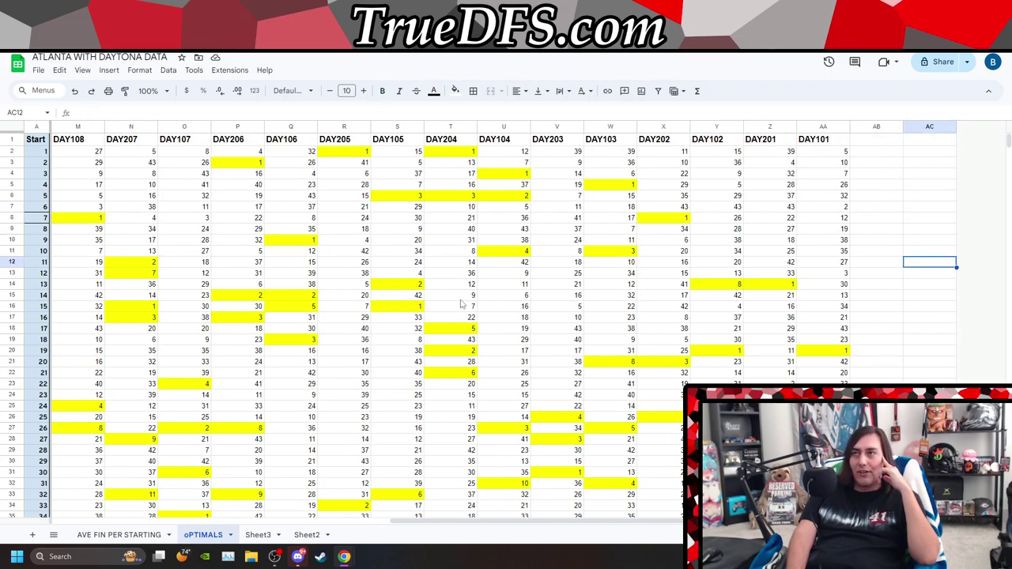
{"action": "key", "text": "Down"}
{"action": "key", "text": "Down"}
{"action": "key", "text": "Down"}
{"action": "key", "text": "Down"}
{"action": "key", "text": "Down"}
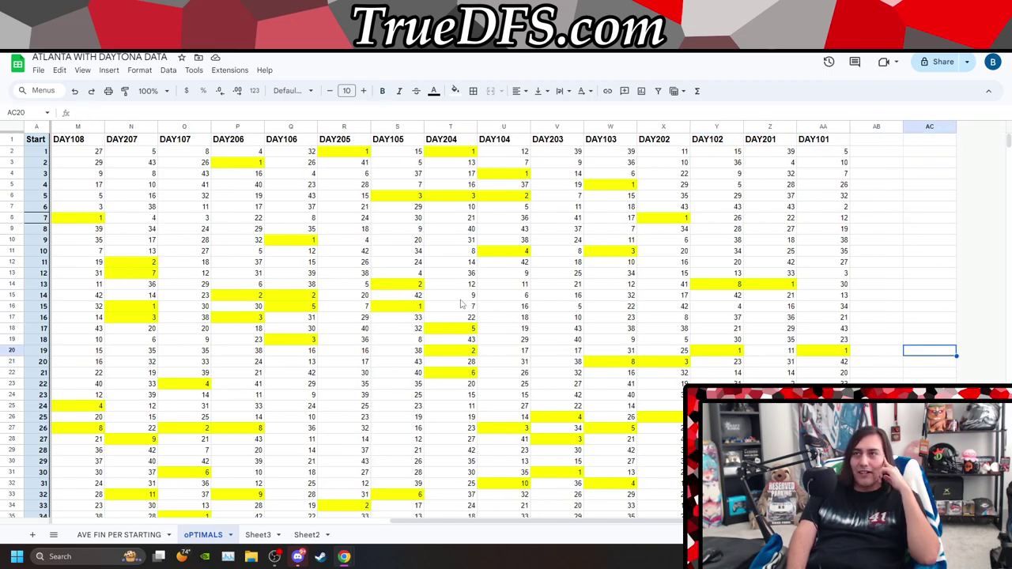
Scan down the remaining starting-position rows beside the oldest Daytona races, past start 43 to the blank cell AC47.
{"action": "key", "text": "Down"}
{"action": "key", "text": "Down"}
{"action": "key", "text": "Down"}
{"action": "key", "text": "Down"}
{"action": "key", "text": "Down"}
{"action": "key", "text": "Down"}
{"action": "key", "text": "Down"}
{"action": "key", "text": "Down"}
{"action": "key", "text": "Down"}
{"action": "key", "text": "Down"}
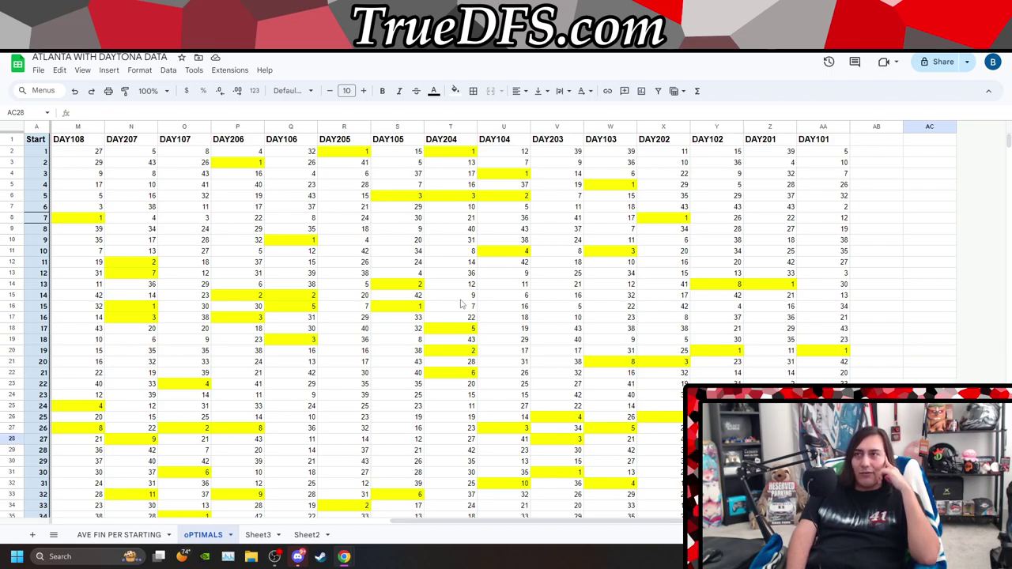
{"action": "key", "text": "Down"}
{"action": "key", "text": "Down"}
{"action": "key", "text": "Down"}
{"action": "key", "text": "Down"}
{"action": "key", "text": "Down"}
{"action": "key", "text": "Down"}
{"action": "key", "text": "Down"}
{"action": "key", "text": "Down"}
{"action": "key", "text": "Down"}
{"action": "key", "text": "Down"}
{"action": "key", "text": "Down"}
{"action": "key", "text": "Down"}
{"action": "key", "text": "Down"}
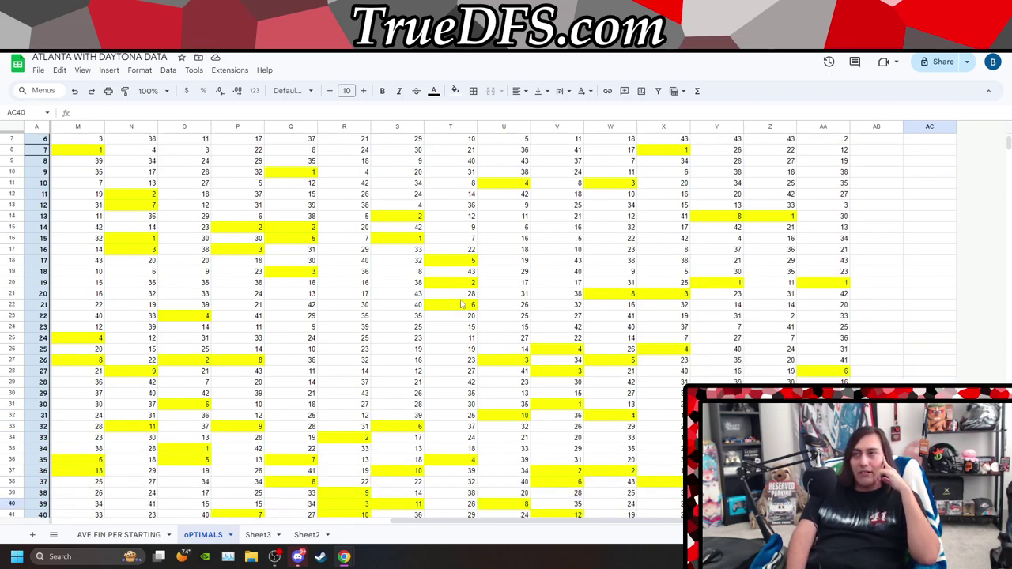
{"action": "key", "text": "Down"}
{"action": "key", "text": "Down"}
{"action": "key", "text": "Down"}
{"action": "key", "text": "Down"}
{"action": "key", "text": "Down"}
{"action": "key", "text": "Down"}
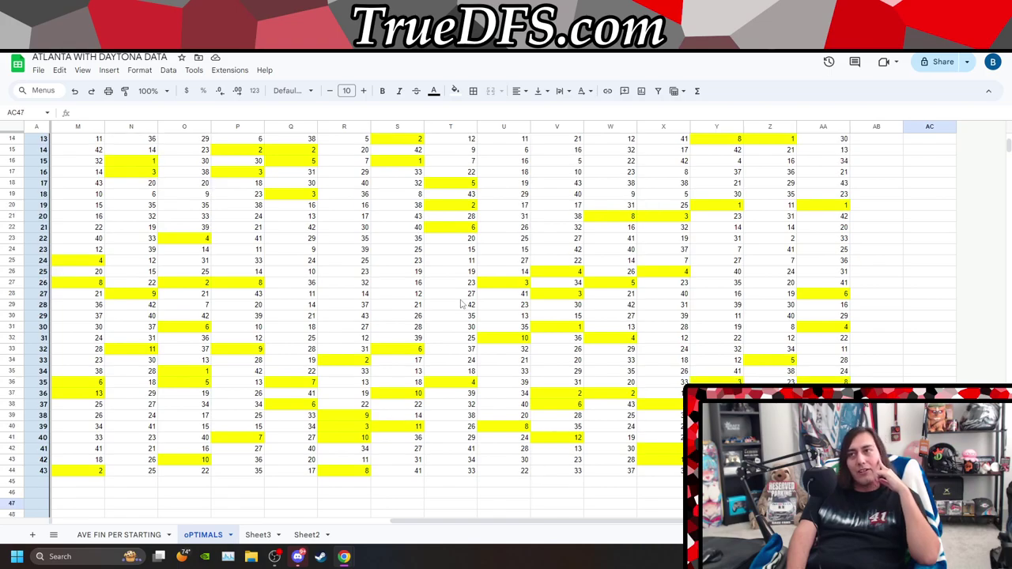
Look back up through the starting-position rows to the race headers, ending on the blank cell AB1.
{"action": "key", "text": "Up"}
{"action": "key", "text": "Up"}
{"action": "key", "text": "Up"}
{"action": "key", "text": "Up"}
{"action": "key", "text": "Up"}
{"action": "key", "text": "Up"}
{"action": "key", "text": "Up"}
{"action": "key", "text": "Up"}
{"action": "key", "text": "Up"}
{"action": "key", "text": "Up"}
{"action": "key", "text": "Up"}
{"action": "key", "text": "Up"}
{"action": "key", "text": "Up"}
{"action": "key", "text": "Up"}
{"action": "key", "text": "Up"}
{"action": "key", "text": "Up"}
{"action": "key", "text": "Up"}
{"action": "key", "text": "Up"}
{"action": "key", "text": "Up"}
{"action": "key", "text": "Up"}
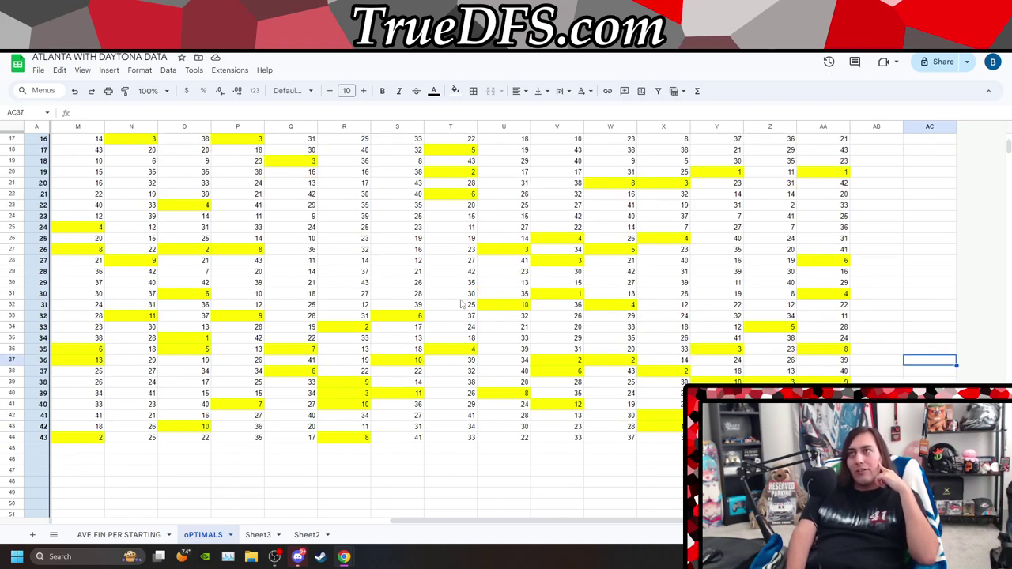
{"action": "key", "text": "Left"}
{"action": "key", "text": "Left"}
{"action": "key", "text": "Left"}
{"action": "key", "text": "Left"}
{"action": "key", "text": "Left"}
{"action": "key", "text": "Left"}
{"action": "key", "text": "Left"}
{"action": "key", "text": "Left"}
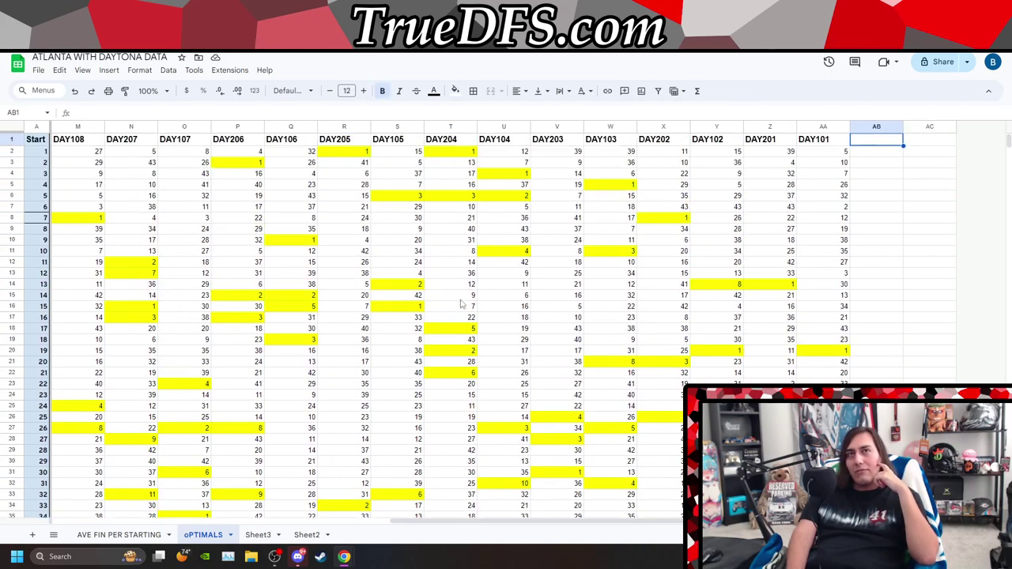
Look back along the race headers from DAY101 through the newer Daytona races to the Atlanta races.
{"action": "key", "text": "Left"}
{"action": "key", "text": "Left"}
{"action": "key", "text": "Left"}
{"action": "key", "text": "Left"}
{"action": "key", "text": "Left"}
{"action": "key", "text": "Left"}
{"action": "key", "text": "Left"}
{"action": "key", "text": "Left"}
{"action": "key", "text": "Left"}
{"action": "key", "text": "Left"}
{"action": "key", "text": "Left"}
{"action": "key", "text": "Left"}
{"action": "key", "text": "Left"}
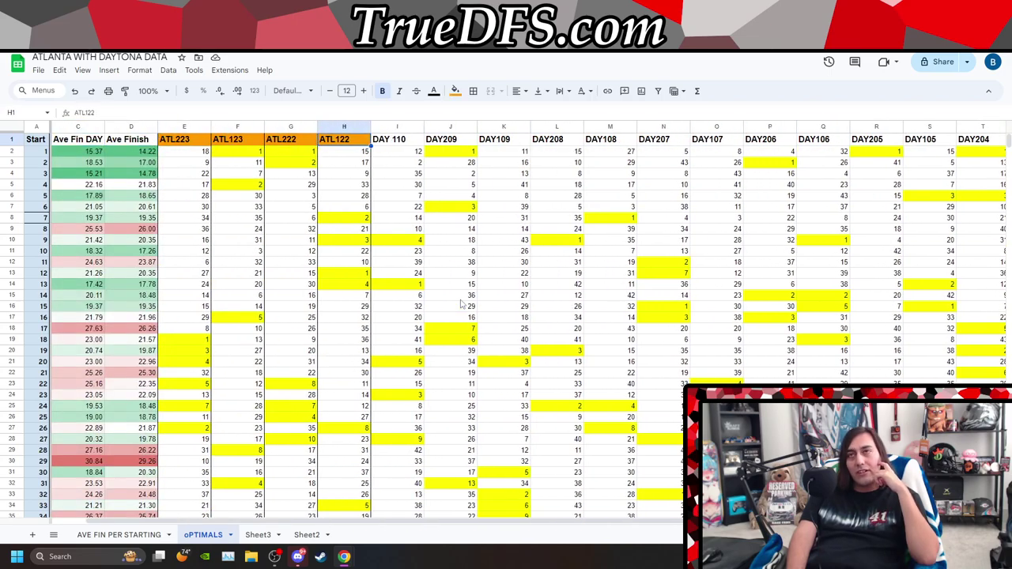
{"action": "key", "text": "Left"}
{"action": "key", "text": "Left"}
{"action": "key", "text": "Left"}
Look across the race headers from the Atlanta races through the Daytona races to DAY204.
{"action": "key", "text": "Right"}
{"action": "key", "text": "Right"}
{"action": "key", "text": "Right"}
{"action": "key", "text": "Right"}
{"action": "key", "text": "Right"}
{"action": "key", "text": "Right"}
{"action": "key", "text": "Right"}
{"action": "key", "text": "Right"}
{"action": "key", "text": "Right"}
{"action": "key", "text": "Right"}
{"action": "key", "text": "Right"}
{"action": "key", "text": "Right"}
{"action": "key", "text": "Right"}
{"action": "key", "text": "Right"}
{"action": "key", "text": "Right"}
{"action": "key", "text": "Right"}
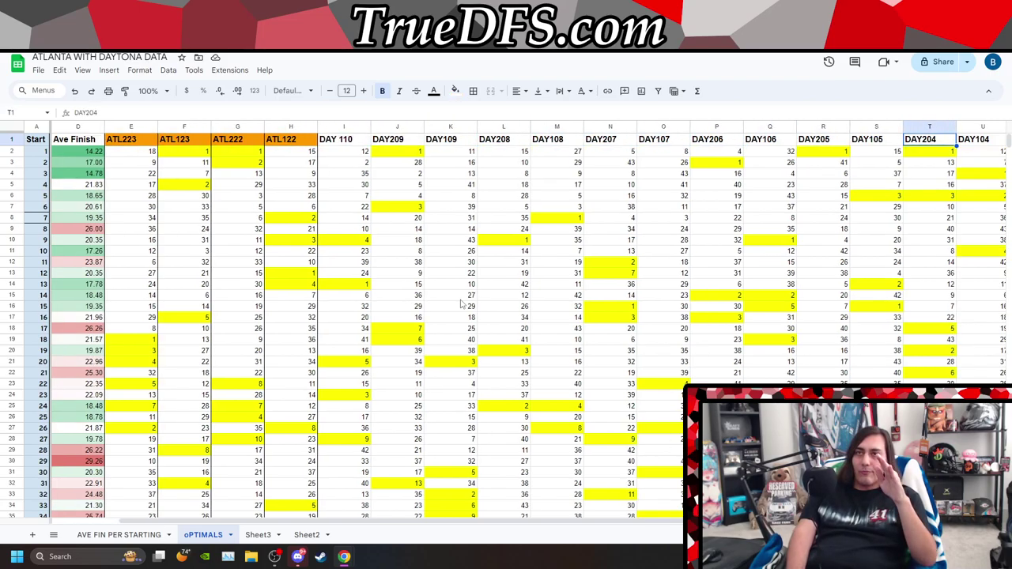
Return along the race headers from DAY204 past the Atlanta races to the Ave Finish header in D1.
{"action": "key", "text": "Left"}
{"action": "key", "text": "Left"}
{"action": "key", "text": "Left"}
{"action": "key", "text": "Left"}
{"action": "key", "text": "Left"}
{"action": "key", "text": "Left"}
{"action": "key", "text": "Left"}
{"action": "key", "text": "Left"}
{"action": "key", "text": "Left"}
{"action": "key", "text": "Left"}
{"action": "key", "text": "Left"}
{"action": "key", "text": "Left"}
{"action": "key", "text": "Left"}
{"action": "key", "text": "Left"}
{"action": "key", "text": "Left"}
{"action": "key", "text": "Left"}
{"action": "key", "text": "Left"}
{"action": "key", "text": "Left"}
{"action": "key", "text": "Left"}
{"action": "key", "text": "Left"}
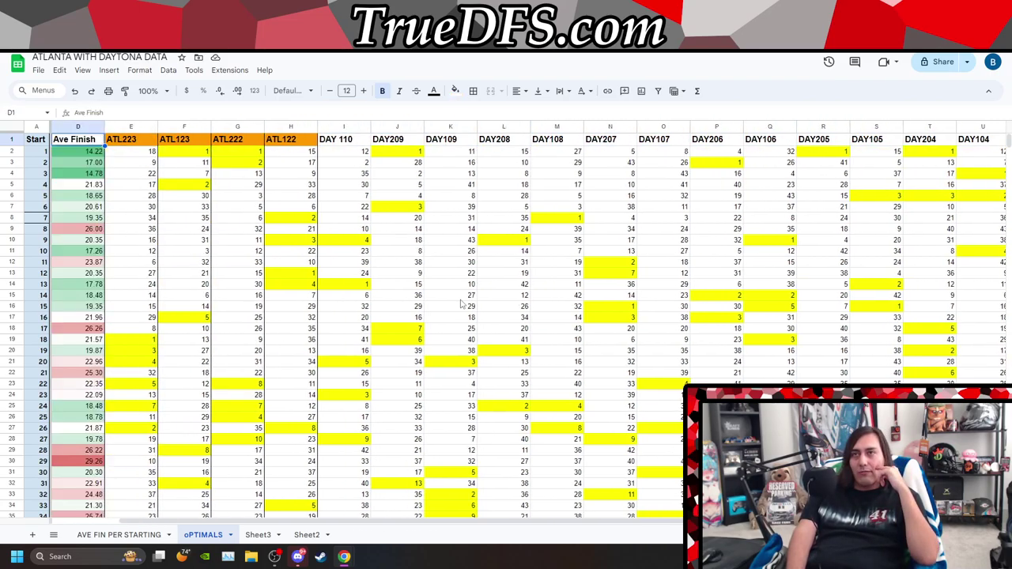
Examine the Daytona average finishes for the first few starting positions, beside the Atlanta and overall averages.
{"action": "key", "text": "Down"}
{"action": "key", "text": "Down"}
{"action": "key", "text": "Down"}
{"action": "key", "text": "Down"}
{"action": "key", "text": "Down"}
{"action": "key", "text": "Right"}
{"action": "key", "text": "Up"}
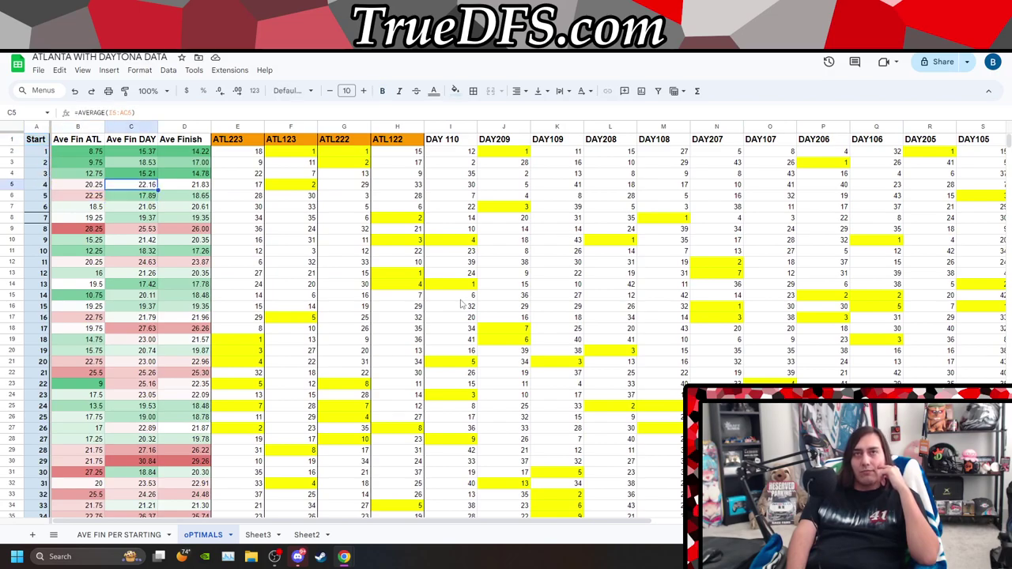
{"action": "key", "text": "Up"}
{"action": "key", "text": "Up"}
{"action": "key", "text": "Up"}
{"action": "key", "text": "Up"}
{"action": "key", "text": "Down"}
{"action": "key", "text": "Down"}
{"action": "key", "text": "Right"}
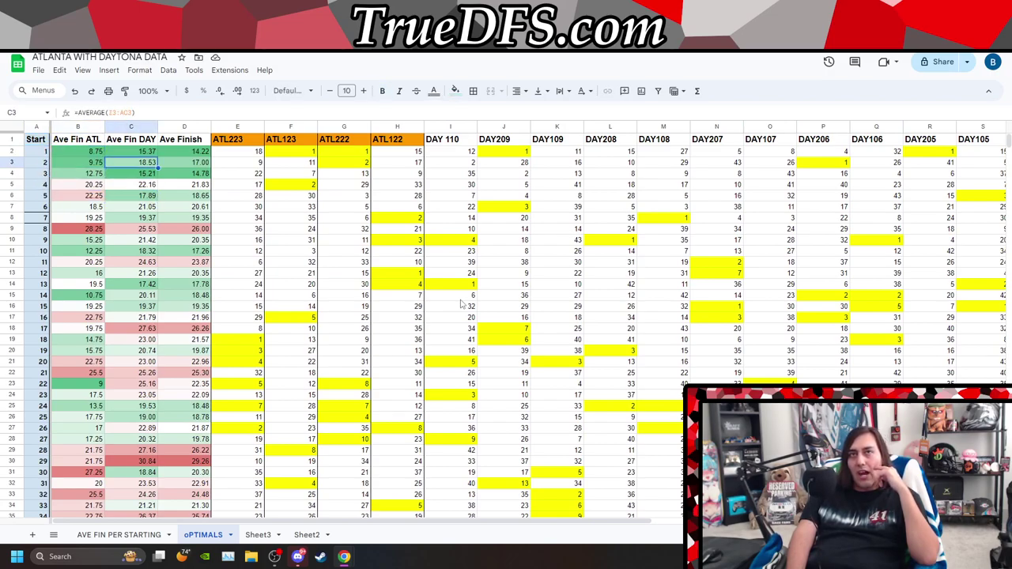
Examine the overall average finishes from the front starting positions down to starting position 42.
{"action": "key", "text": "Right"}
{"action": "key", "text": "Down"}
{"action": "key", "text": "Down"}
{"action": "key", "text": "Down"}
{"action": "key", "text": "Down"}
{"action": "key", "text": "Down"}
{"action": "key", "text": "Down"}
{"action": "key", "text": "Down"}
{"action": "key", "text": "Down"}
{"action": "key", "text": "Down"}
{"action": "key", "text": "Down"}
{"action": "key", "text": "Down"}
{"action": "key", "text": "Down"}
{"action": "key", "text": "Down"}
{"action": "key", "text": "Down"}
{"action": "key", "text": "Down"}
{"action": "key", "text": "Down"}
{"action": "key", "text": "Down"}
{"action": "key", "text": "Down"}
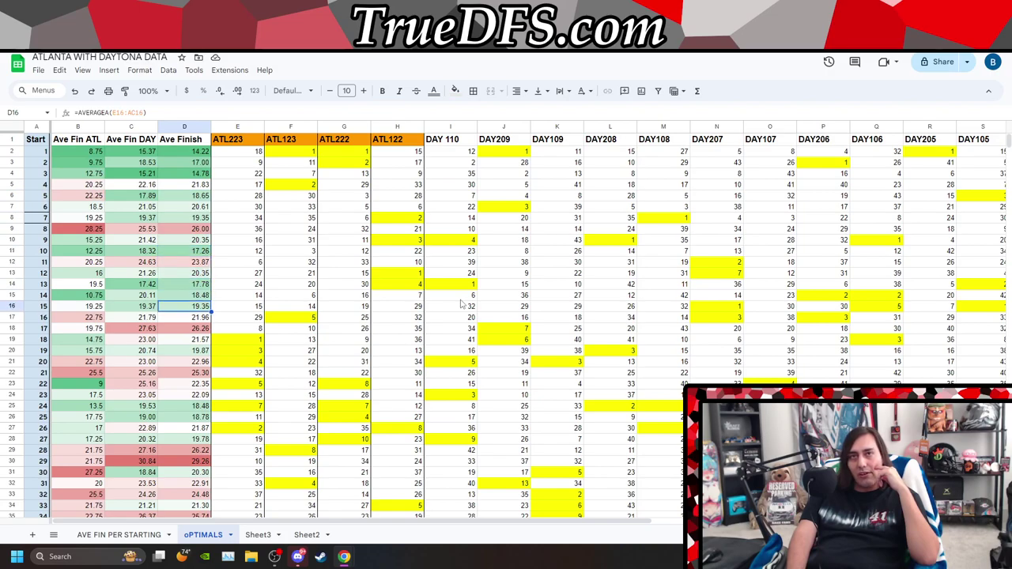
{"action": "key", "text": "Down"}
{"action": "key", "text": "Down"}
{"action": "key", "text": "Down"}
{"action": "key", "text": "Down"}
{"action": "key", "text": "Down"}
{"action": "key", "text": "Down"}
{"action": "key", "text": "Down"}
{"action": "key", "text": "Down"}
{"action": "key", "text": "Down"}
{"action": "key", "text": "Down"}
{"action": "key", "text": "Down"}
{"action": "key", "text": "Down"}
{"action": "key", "text": "Down"}
{"action": "key", "text": "Down"}
{"action": "key", "text": "Down"}
{"action": "key", "text": "Down"}
{"action": "key", "text": "Down"}
{"action": "key", "text": "Down"}
{"action": "key", "text": "Down"}
{"action": "key", "text": "Down"}
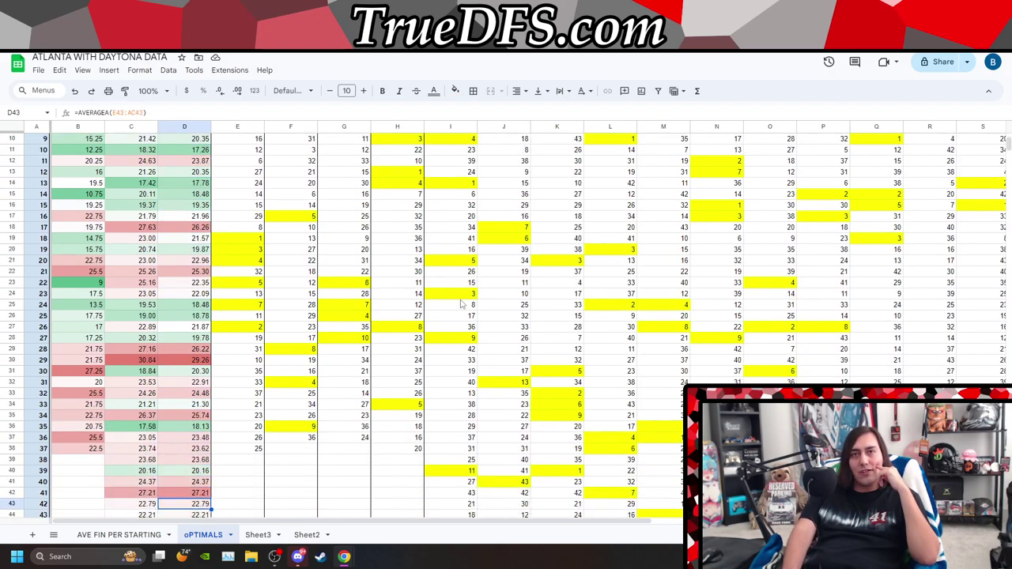
Review the overall average finishes back up from the rear of the field to starting position 25.
{"action": "key", "text": "Up"}
{"action": "key", "text": "Up"}
{"action": "key", "text": "Up"}
{"action": "key", "text": "Up"}
{"action": "key", "text": "Up"}
{"action": "key", "text": "Up"}
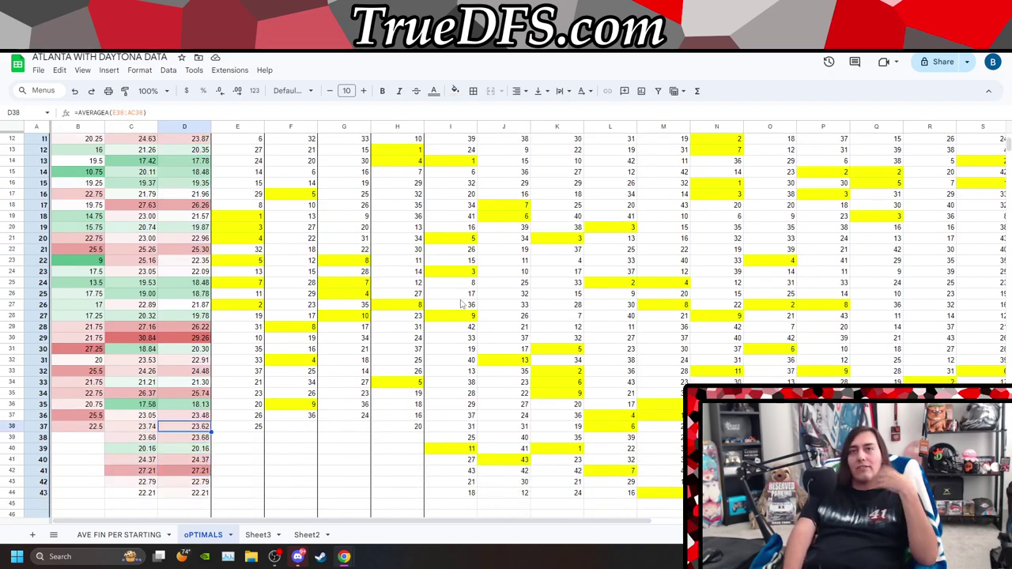
{"action": "key", "text": "Up"}
{"action": "key", "text": "Up"}
{"action": "key", "text": "Up"}
{"action": "key", "text": "Up"}
{"action": "key", "text": "Up"}
{"action": "key", "text": "Up"}
{"action": "key", "text": "Up"}
{"action": "key", "text": "Up"}
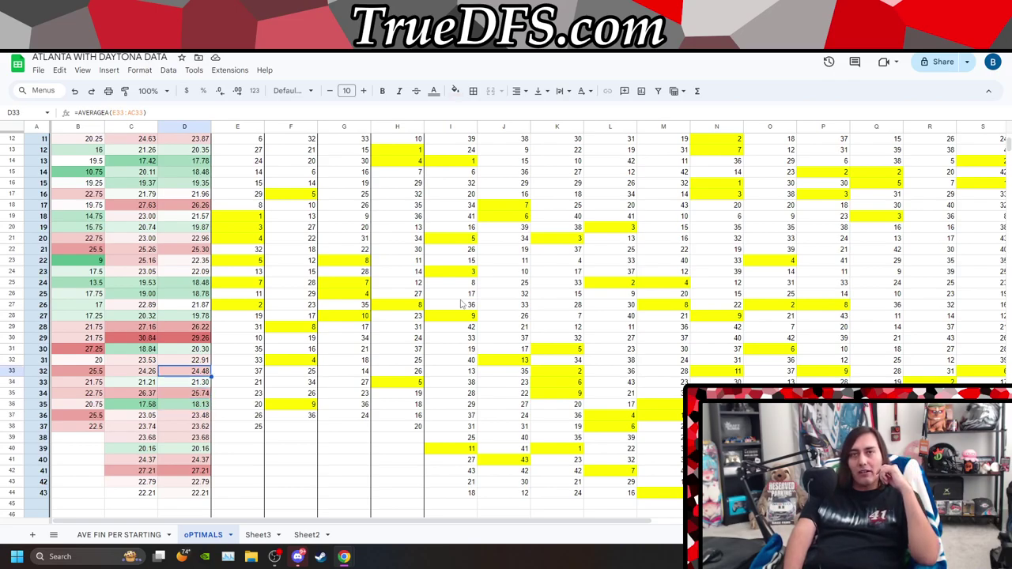
{"action": "key", "text": "Up"}
{"action": "key", "text": "Up"}
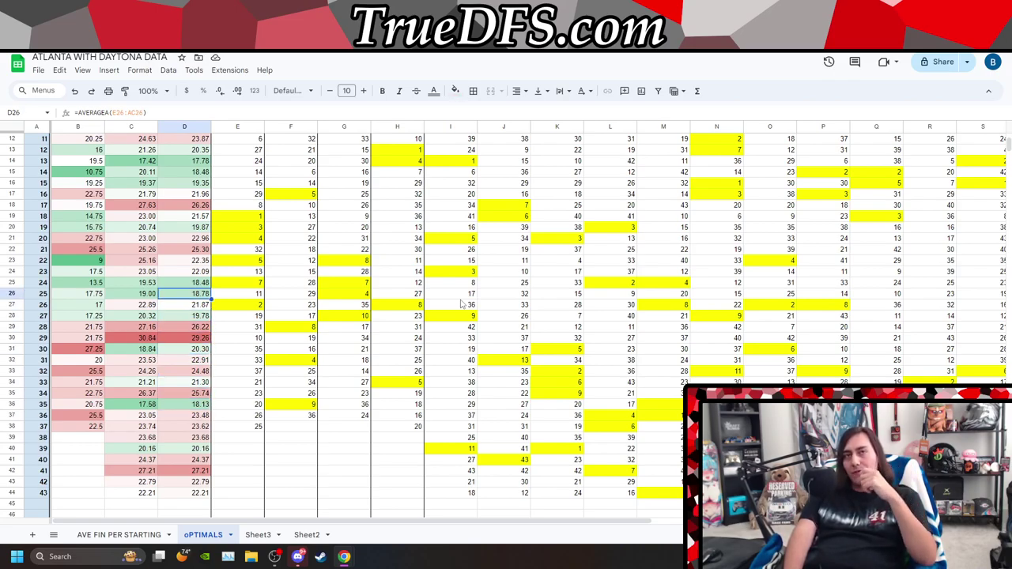
Review the overall average finishes from the mid-pack starting positions up to the Ave Finish header.
{"action": "key", "text": "Up"}
{"action": "key", "text": "Up"}
{"action": "key", "text": "Up"}
{"action": "key", "text": "Up"}
{"action": "key", "text": "Up"}
{"action": "key", "text": "Up"}
{"action": "key", "text": "Up"}
{"action": "key", "text": "Up"}
{"action": "key", "text": "Up"}
{"action": "key", "text": "Up"}
{"action": "key", "text": "Up"}
{"action": "key", "text": "Up"}
{"action": "key", "text": "Up"}
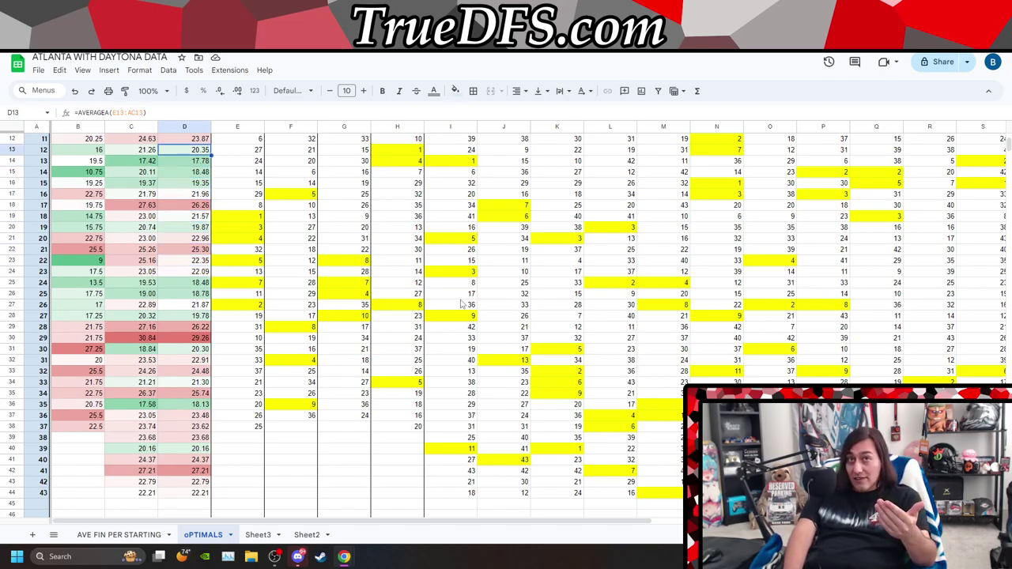
{"action": "key", "text": "Up"}
{"action": "key", "text": "Up"}
{"action": "key", "text": "Up"}
{"action": "key", "text": "Up"}
{"action": "key", "text": "Up"}
{"action": "key", "text": "Up"}
{"action": "key", "text": "Up"}
{"action": "key", "text": "Up"}
{"action": "key", "text": "Up"}
{"action": "key", "text": "Up"}
{"action": "key", "text": "Up"}
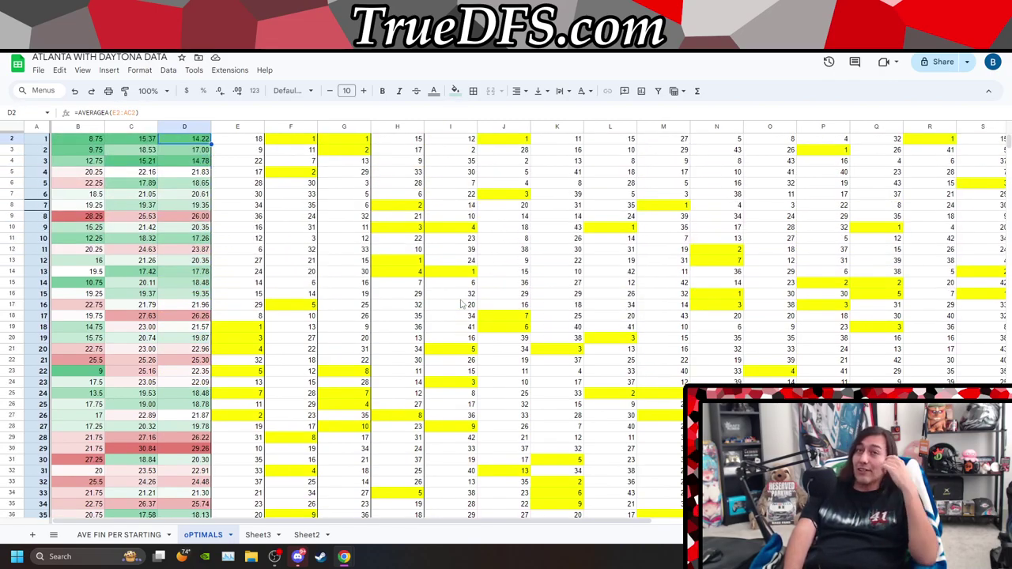
{"action": "key", "text": "Up"}
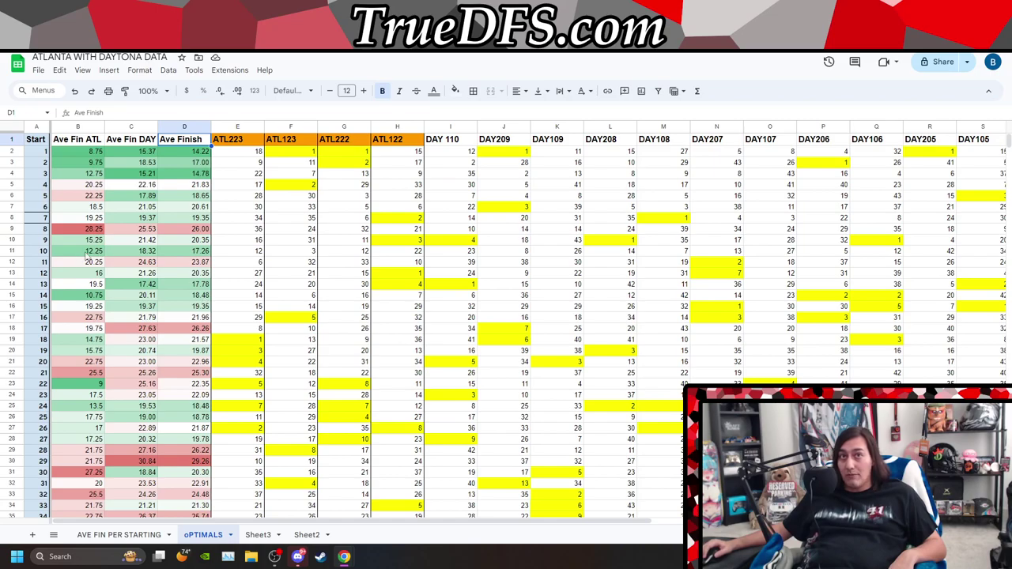
Compare the Atlanta, Daytona and overall averages for the front and rear starting positions.
{"action": "scroll", "coordinate": [181, 457], "scroll_direction": "down", "scroll_amount": 3}
{"action": "scroll", "coordinate": [158, 435], "scroll_direction": "up", "scroll_amount": 3}
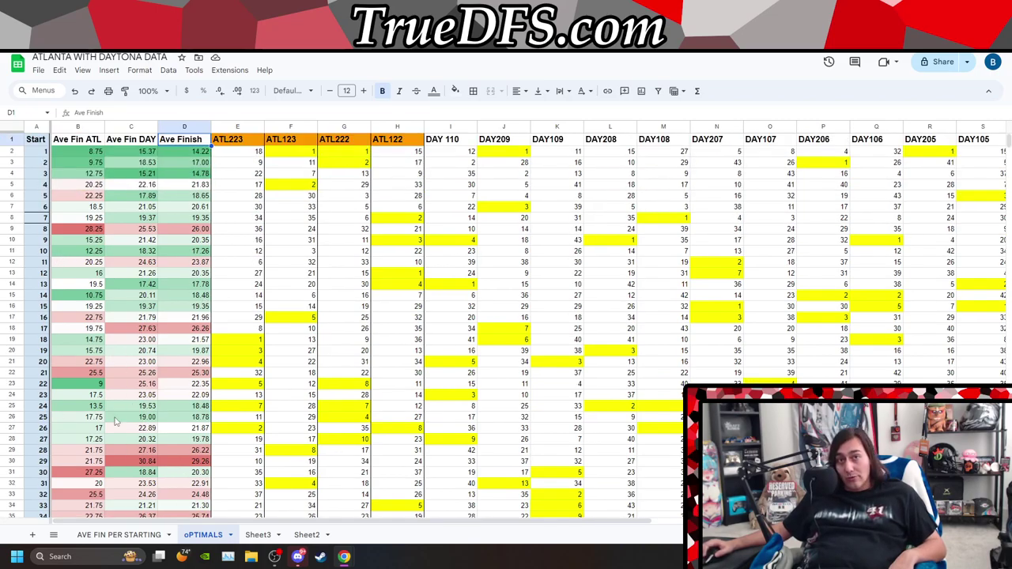
{"action": "scroll", "coordinate": [163, 439], "scroll_direction": "down", "scroll_amount": 3}
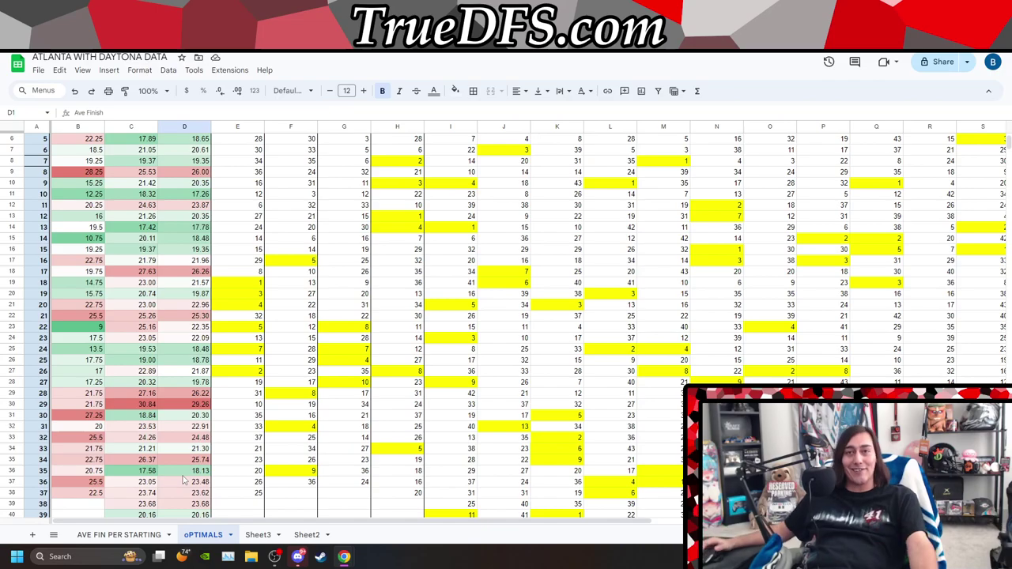
{"action": "scroll", "coordinate": [199, 514], "scroll_direction": "up", "scroll_amount": 3}
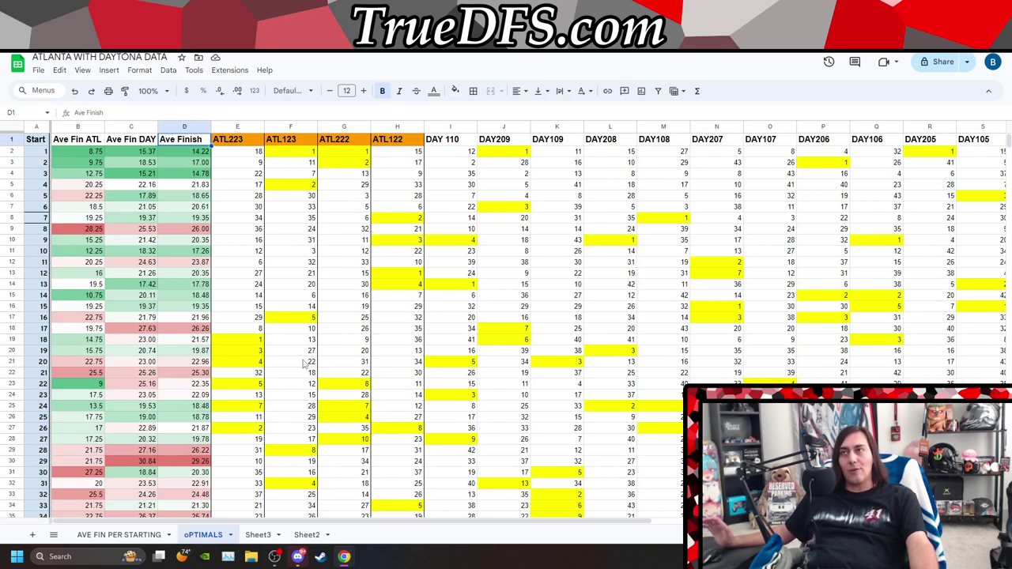
Examine the ATL122 results down to starting position 26, and follow that row across to DAY108.
{"action": "key", "text": "Right"}
{"action": "key", "text": "Right"}
{"action": "key", "text": "Right"}
{"action": "key", "text": "Right"}
{"action": "key", "text": "Down"}
{"action": "key", "text": "Down"}
{"action": "key", "text": "Down"}
{"action": "key", "text": "Down"}
{"action": "key", "text": "Down"}
{"action": "key", "text": "Down"}
{"action": "key", "text": "Down"}
{"action": "key", "text": "Down"}
{"action": "key", "text": "Down"}
{"action": "key", "text": "Down"}
{"action": "key", "text": "Down"}
{"action": "key", "text": "Down"}
{"action": "key", "text": "Down"}
{"action": "key", "text": "Down"}
{"action": "key", "text": "Down"}
{"action": "key", "text": "Down"}
{"action": "key", "text": "Down"}
{"action": "key", "text": "Down"}
{"action": "key", "text": "Down"}
{"action": "key", "text": "Down"}
{"action": "key", "text": "Down"}
{"action": "key", "text": "Down"}
{"action": "key", "text": "Down"}
{"action": "key", "text": "Right"}
{"action": "key", "text": "Right"}
{"action": "key", "text": "Right"}
{"action": "key", "text": "Right"}
{"action": "key", "text": "Right"}
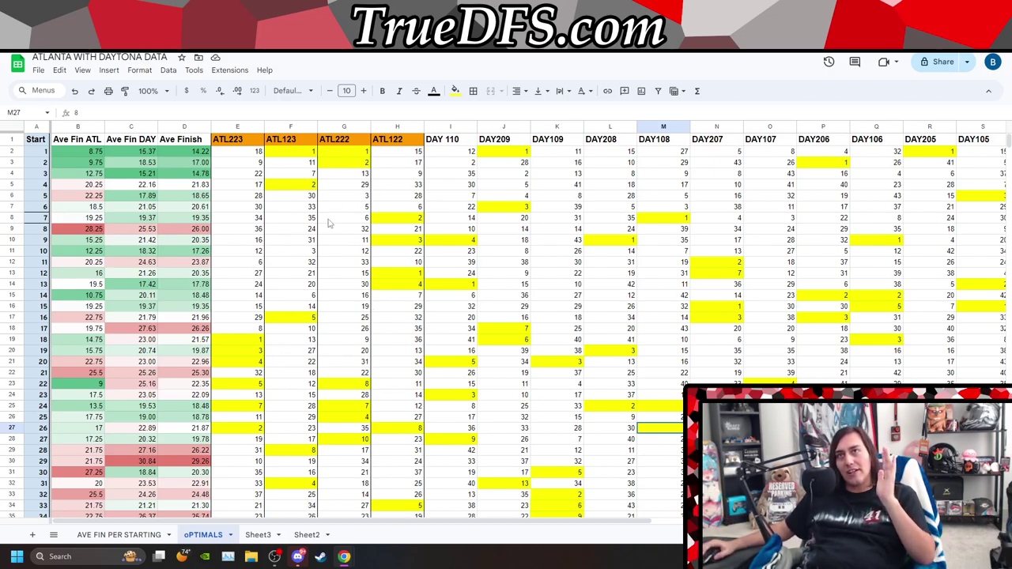
Check the results for starting position 12 across the Daytona races from DAY108 to DAY104.
{"action": "left_click", "coordinate": [665, 275]}
{"action": "key", "text": "Right"}
{"action": "key", "text": "Right"}
{"action": "key", "text": "Right"}
{"action": "key", "text": "Right"}
{"action": "key", "text": "Right"}
{"action": "key", "text": "Right"}
{"action": "key", "text": "Right"}
{"action": "key", "text": "Right"}
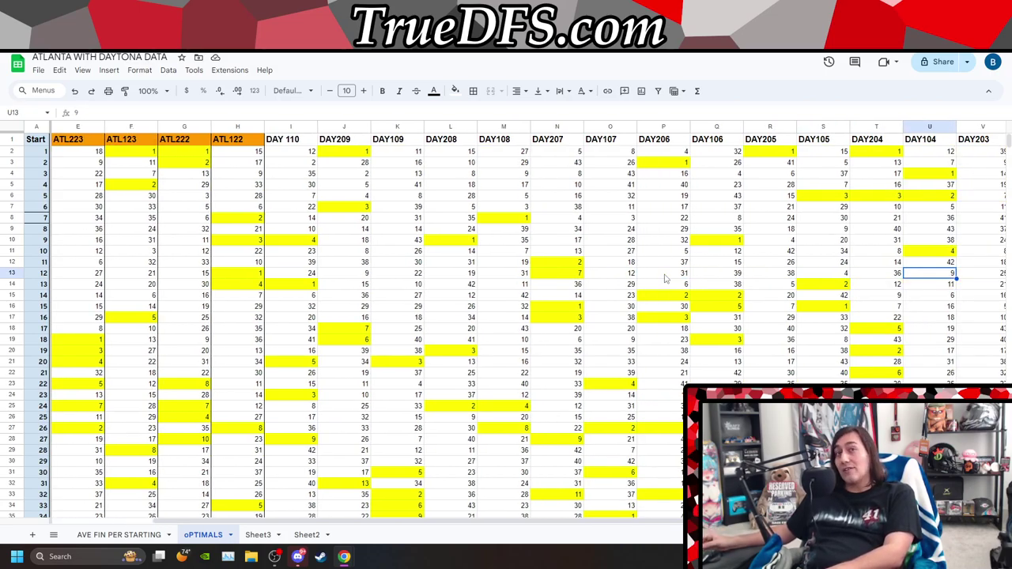
Select the row for starting position 10 and check its results across the races past DAY101.
{"action": "left_click", "coordinate": [10, 250]}
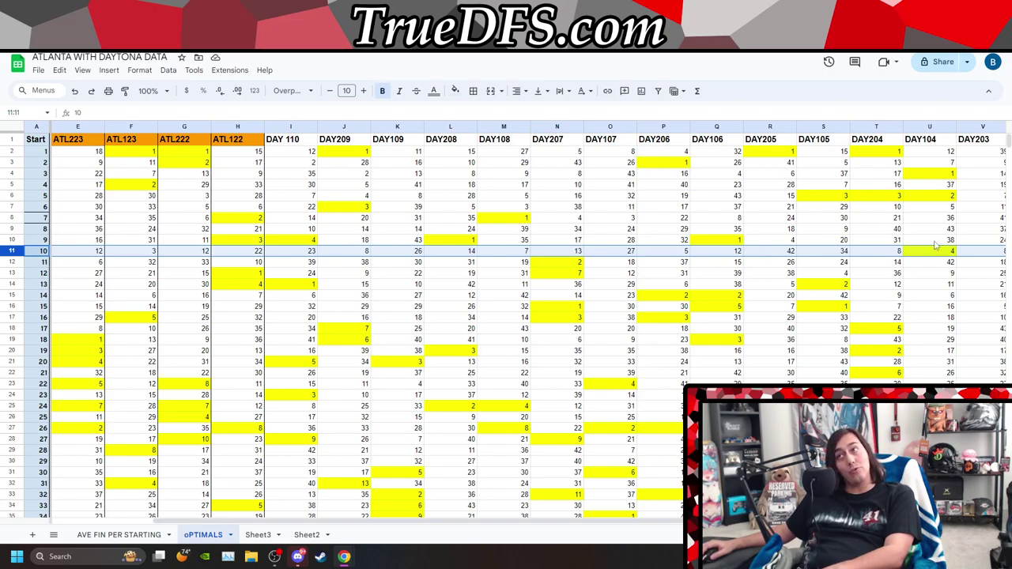
{"action": "key", "text": "ctrl+z"}
{"action": "key", "text": "ctrl+y"}
{"action": "key", "text": "ctrl+y"}
{"action": "key", "text": "ctrl+y"}
{"action": "key", "text": "ctrl+y"}
{"action": "key", "text": "ctrl+y"}
{"action": "key", "text": "ctrl+y"}
{"action": "key", "text": "Right"}
{"action": "key", "text": "Right"}
{"action": "key", "text": "Right"}
{"action": "key", "text": "Right"}
{"action": "key", "text": "Right"}
{"action": "key", "text": "Right"}
{"action": "key", "text": "Right"}
{"action": "key", "text": "Right"}
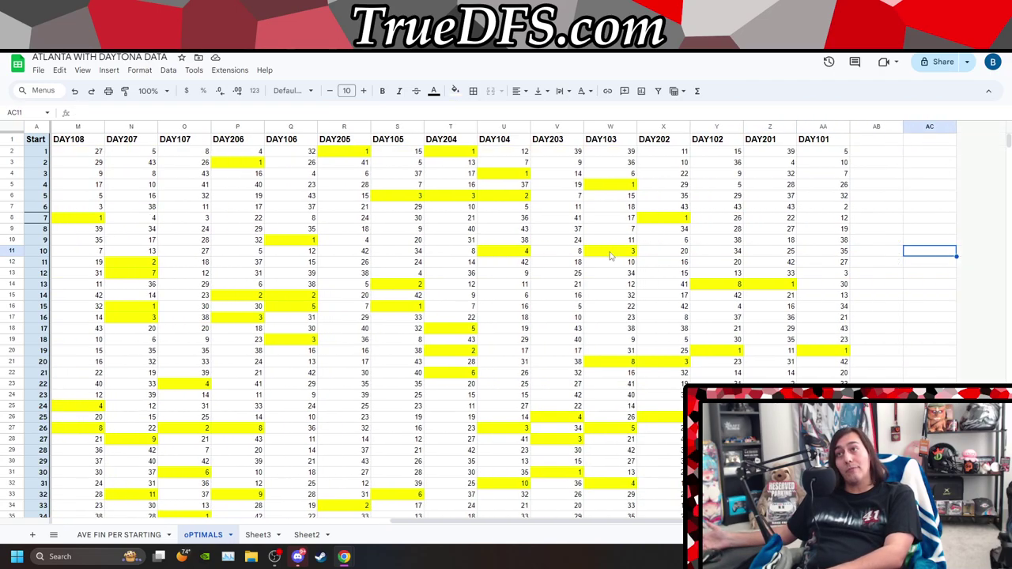
Look back along the starting position 10 row from beyond DAY101 to DAY209.
{"action": "key", "text": "Left"}
{"action": "key", "text": "Left"}
{"action": "key", "text": "Left"}
{"action": "key", "text": "Left"}
{"action": "key", "text": "Left"}
{"action": "key", "text": "Left"}
{"action": "key", "text": "Left"}
{"action": "key", "text": "Left"}
{"action": "key", "text": "Left"}
{"action": "key", "text": "Left"}
{"action": "key", "text": "Left"}
{"action": "key", "text": "Left"}
{"action": "key", "text": "Left"}
{"action": "key", "text": "Left"}
{"action": "key", "text": "Left"}
{"action": "key", "text": "Left"}
{"action": "key", "text": "Left"}
{"action": "key", "text": "Left"}
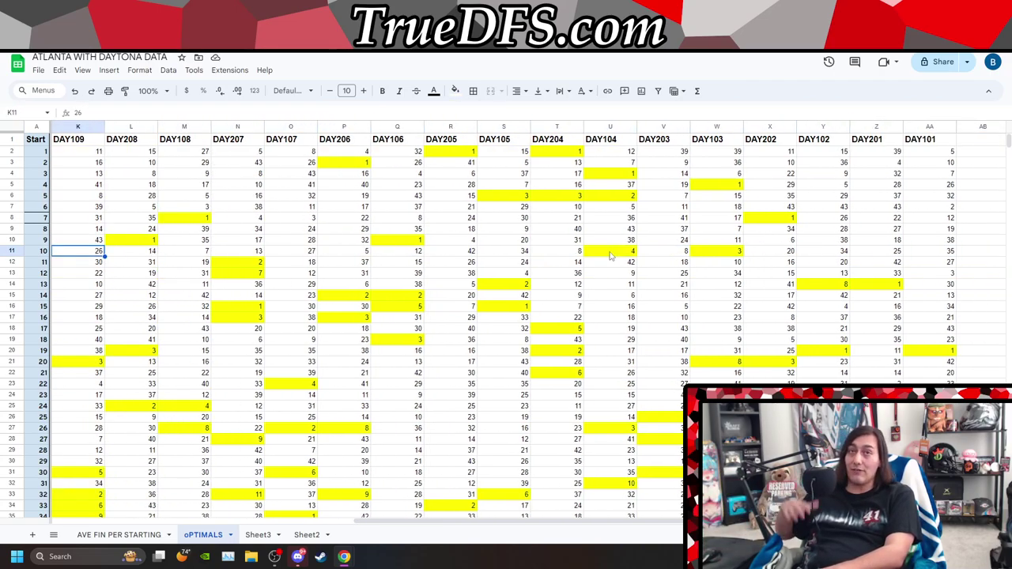
{"action": "key", "text": "Left"}
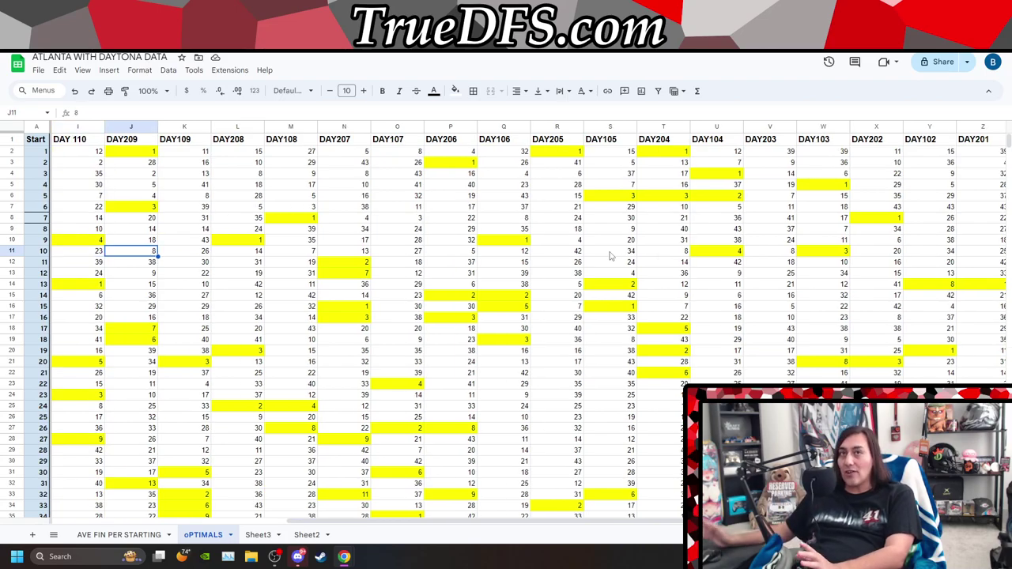
Look over the Daytona results down to starting position 43, and select the DAY108 result for starting position 6.
{"action": "scroll", "coordinate": [598, 401], "scroll_direction": "down", "scroll_amount": 2}
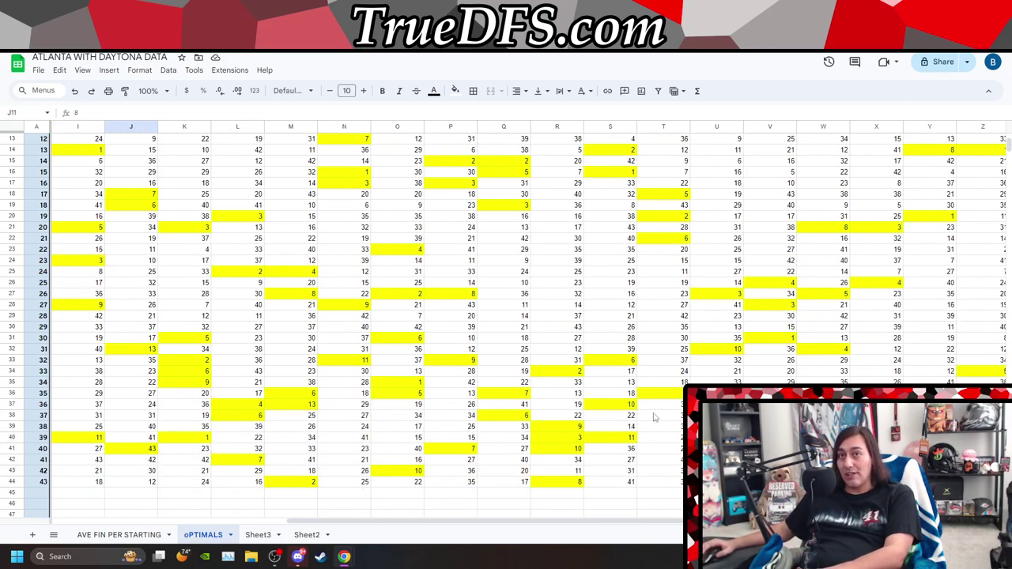
{"action": "scroll", "coordinate": [375, 462], "scroll_direction": "up", "scroll_amount": 2}
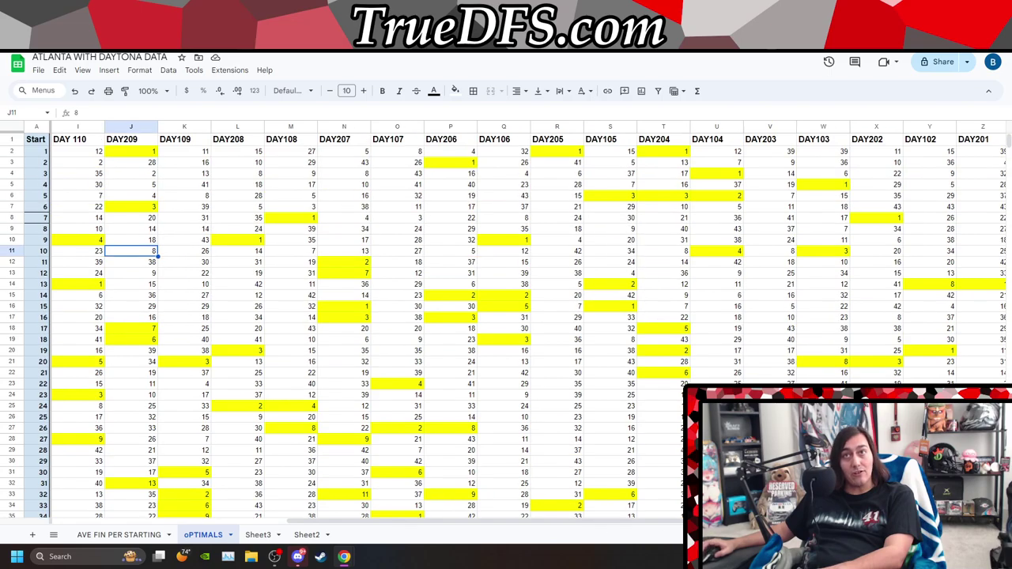
{"action": "scroll", "coordinate": [374, 463], "scroll_direction": "down", "scroll_amount": 2}
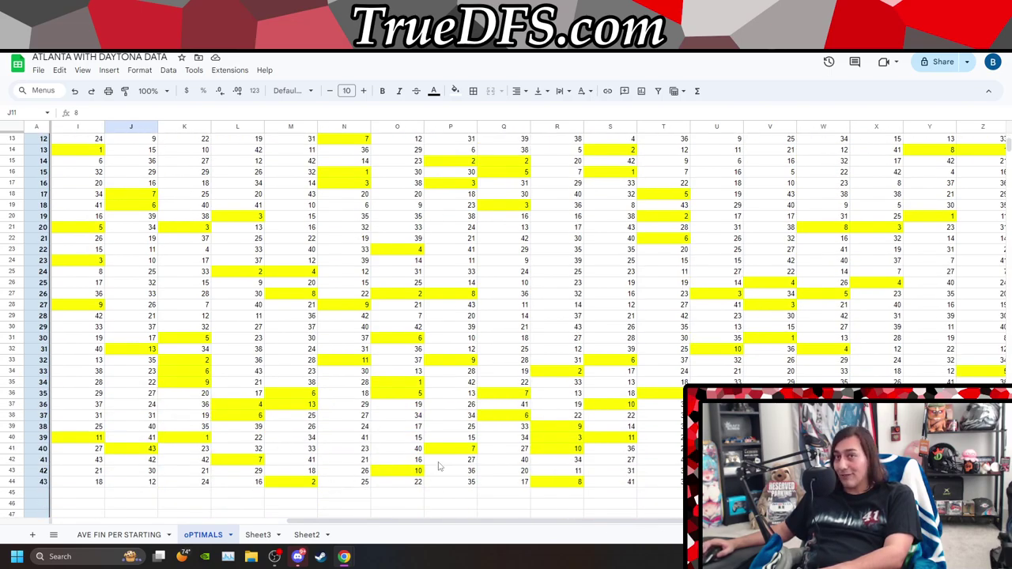
{"action": "scroll", "coordinate": [279, 279], "scroll_direction": "up", "scroll_amount": 3}
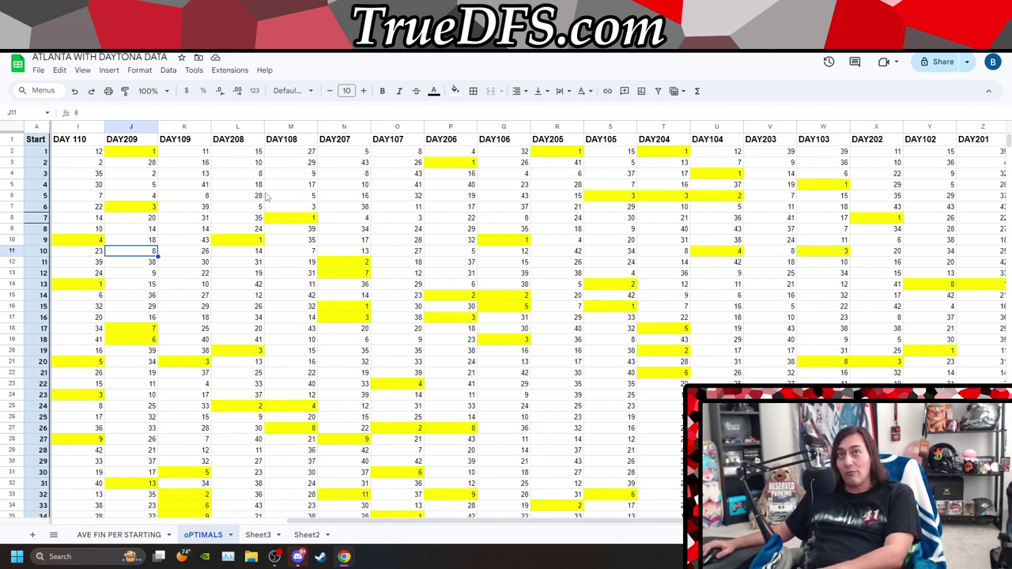
{"action": "left_click", "coordinate": [295, 208]}
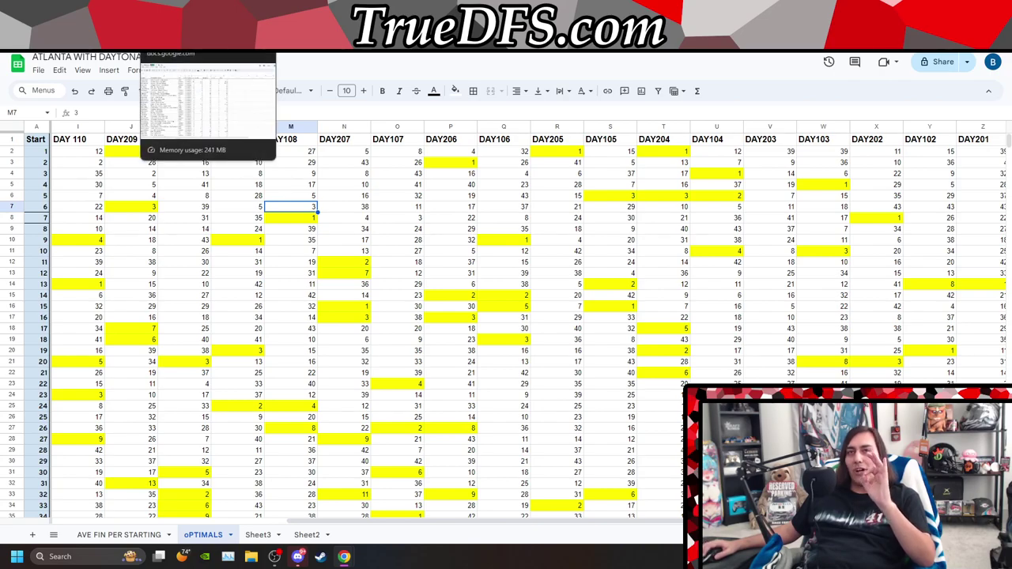
Switch to the Daytona Cup Analysis workbook and check the top six scorers' starting positions on the 8s sheet.
{"action": "left_click", "coordinate": [205, 36]}
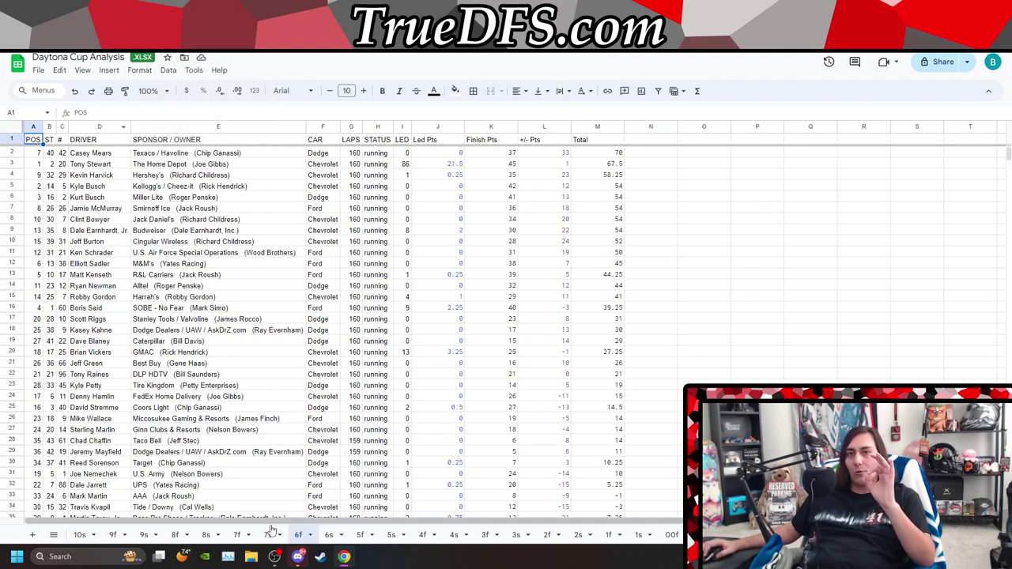
{"action": "left_click", "coordinate": [208, 538]}
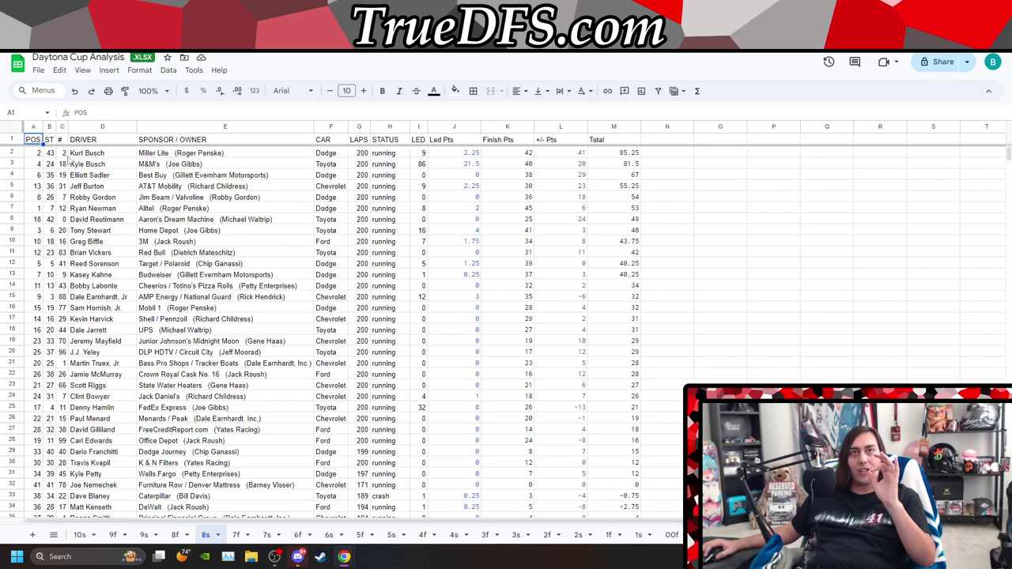
{"action": "left_click", "coordinate": [53, 231]}
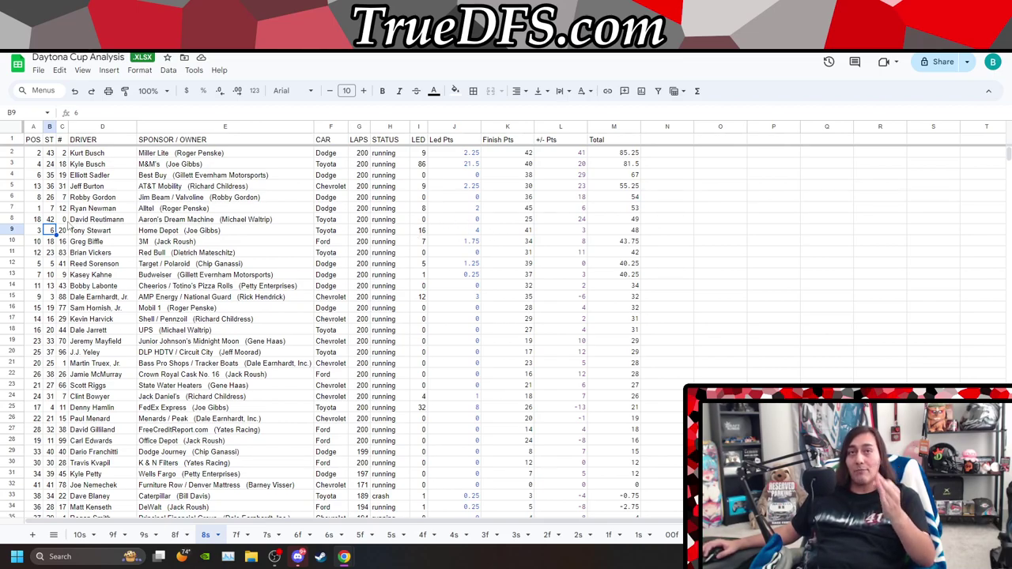
{"action": "left_click_drag", "start_coordinate": [50, 153], "coordinate": [56, 210]}
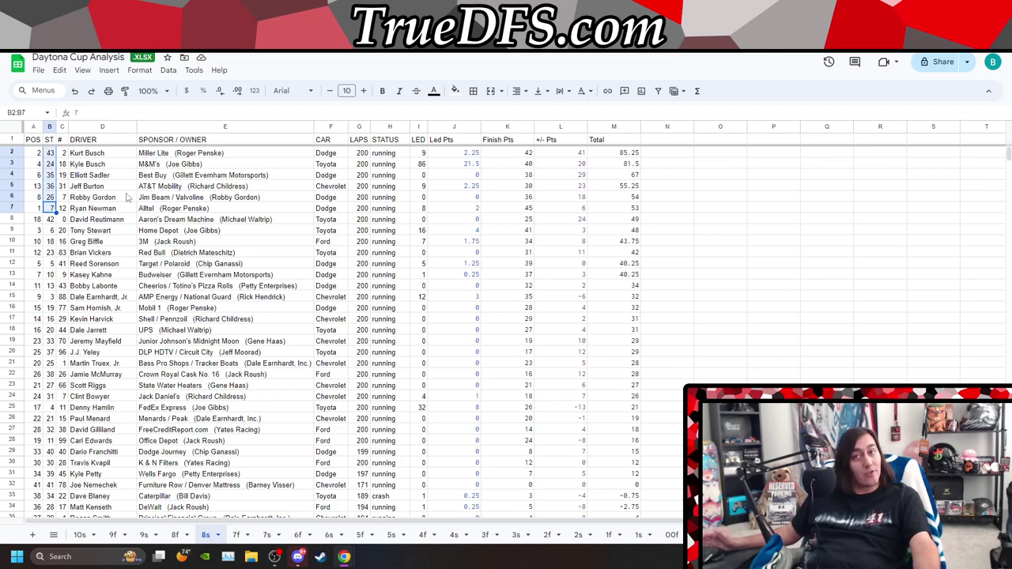
{"action": "left_click", "coordinate": [151, 189]}
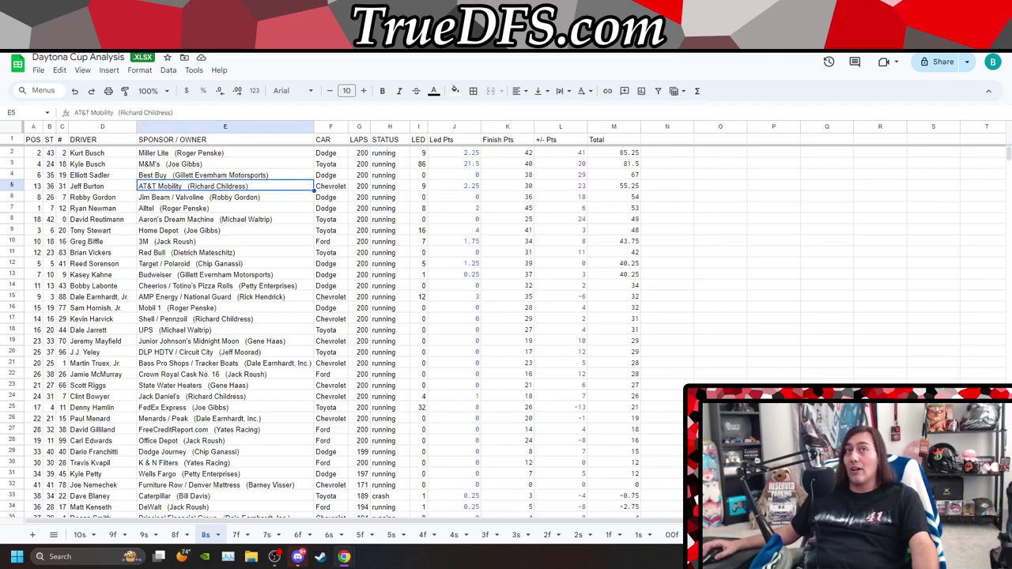
Compare the DAY107 result for starting position 7 with that starter's row on the 7s sheet of Daytona Cup Analysis.
{"action": "key", "text": "ctrl+Tab"}
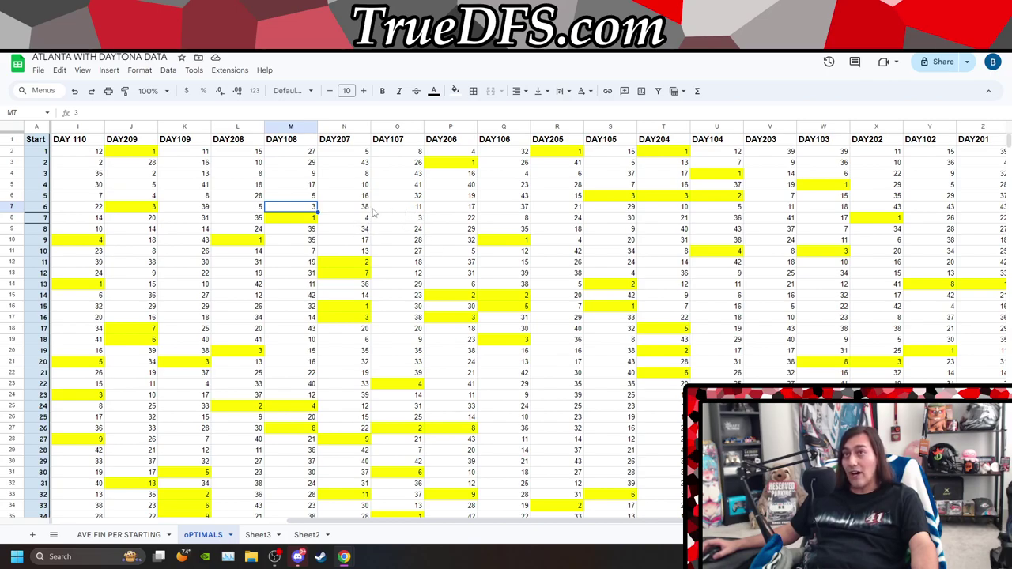
{"action": "left_click", "coordinate": [404, 220]}
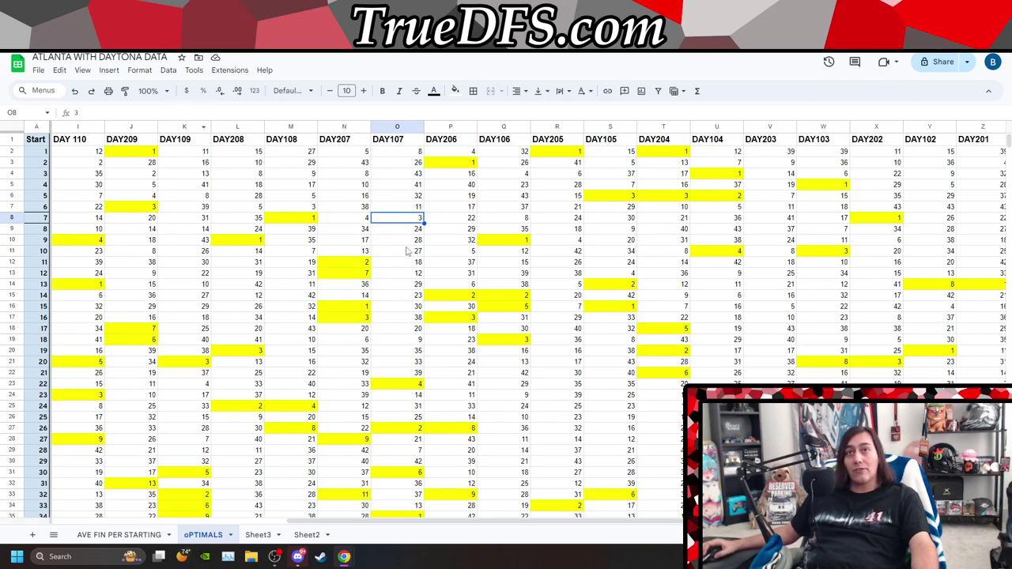
{"action": "key", "text": "ctrl+Tab"}
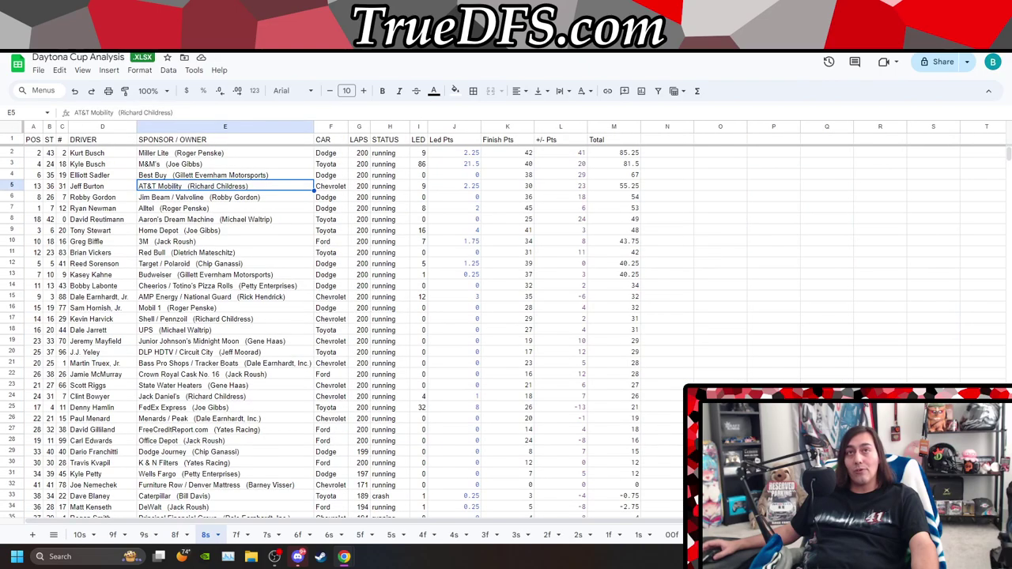
{"action": "left_click", "coordinate": [236, 535]}
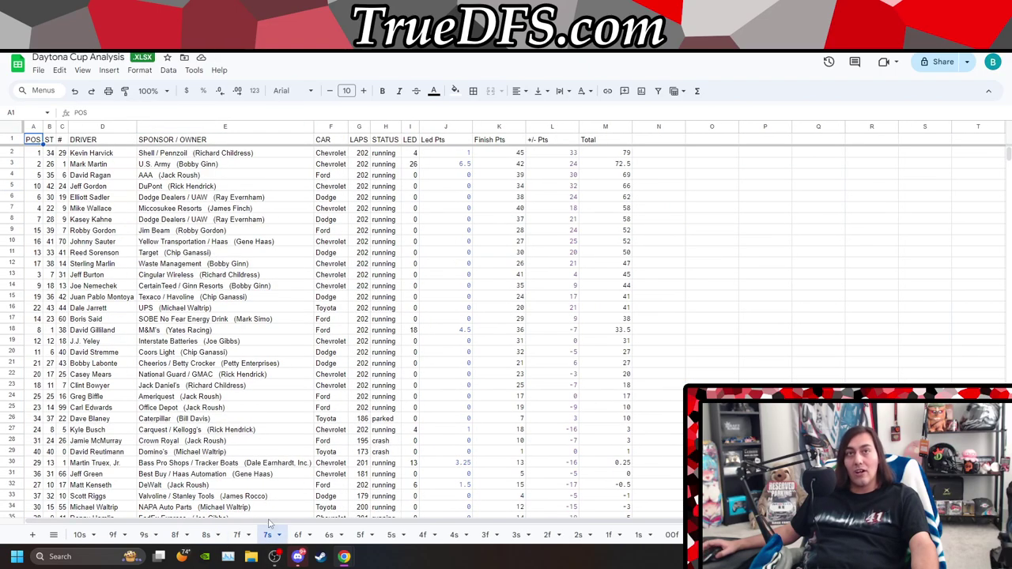
{"action": "left_click", "coordinate": [13, 274]}
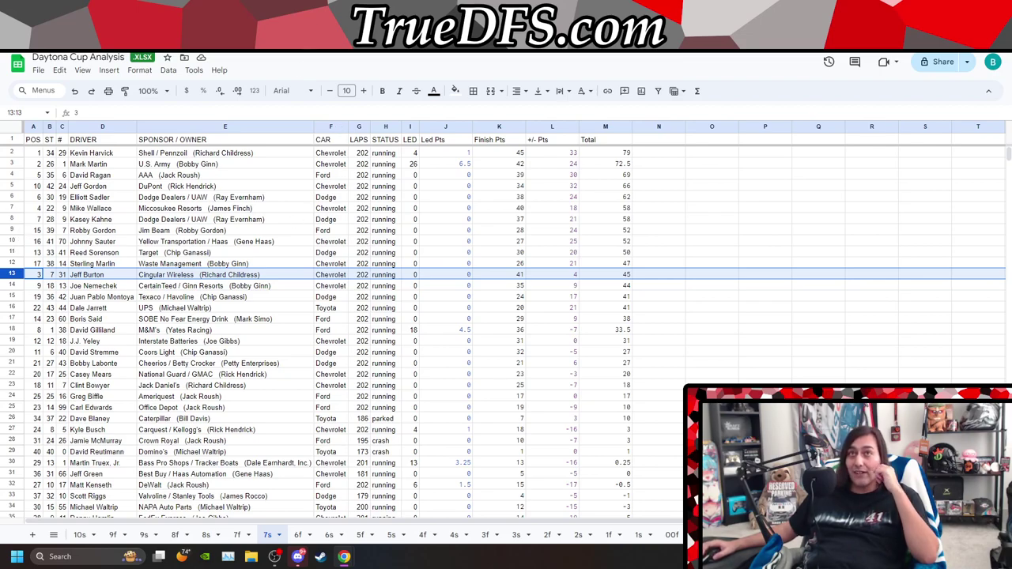
Return to the oPTIMALS sheet, select the starting position 20 row, and check its results from ATL223 through DAY101.
{"action": "key", "text": "ctrl+Tab"}
{"action": "key", "text": "ctrl+Tab"}
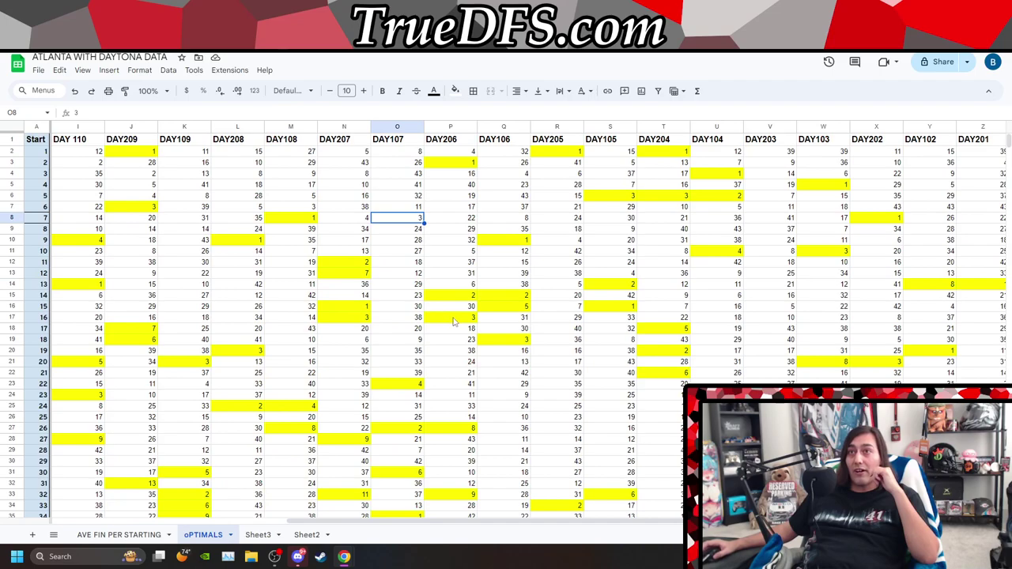
{"action": "left_click", "coordinate": [14, 362]}
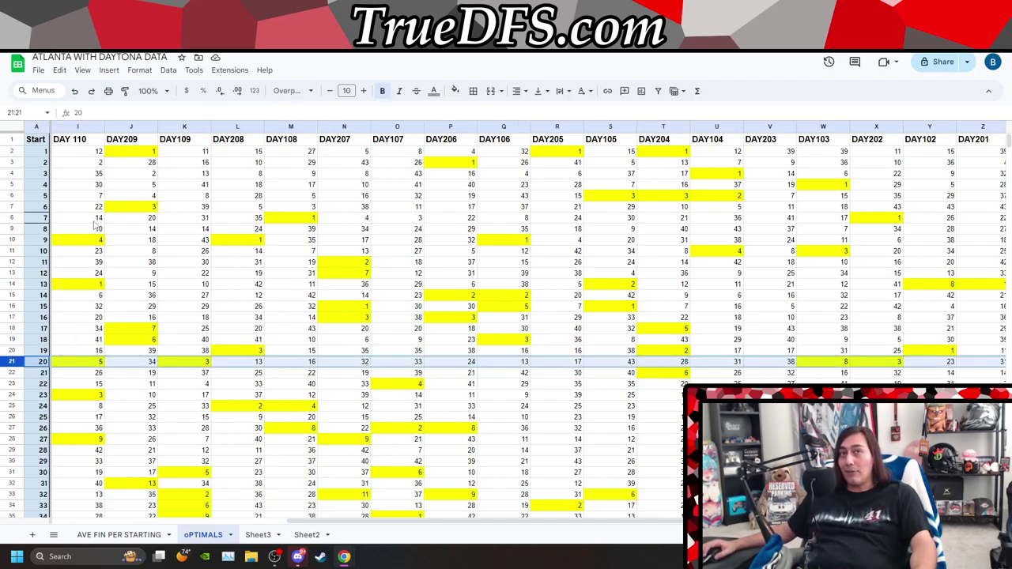
{"action": "left_click_drag", "start_coordinate": [429, 527], "coordinate": [286, 528]}
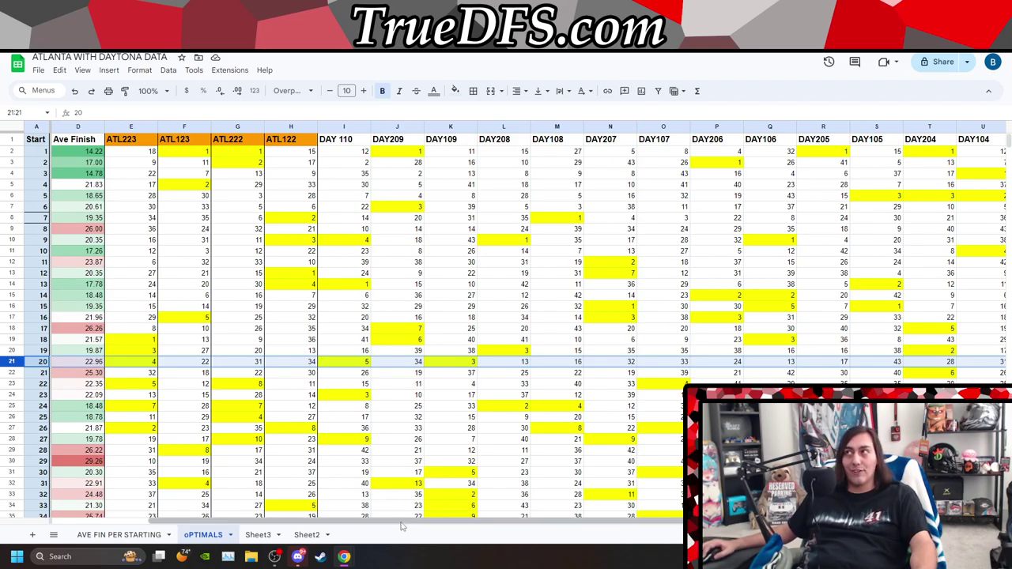
{"action": "left_click_drag", "start_coordinate": [401, 528], "coordinate": [510, 513]}
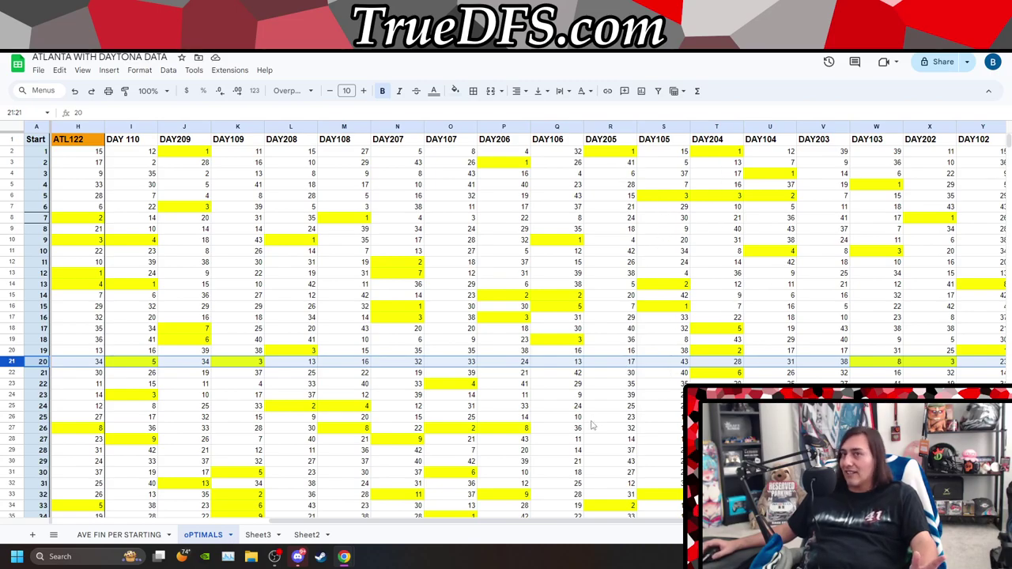
{"action": "left_click_drag", "start_coordinate": [577, 526], "coordinate": [699, 527]}
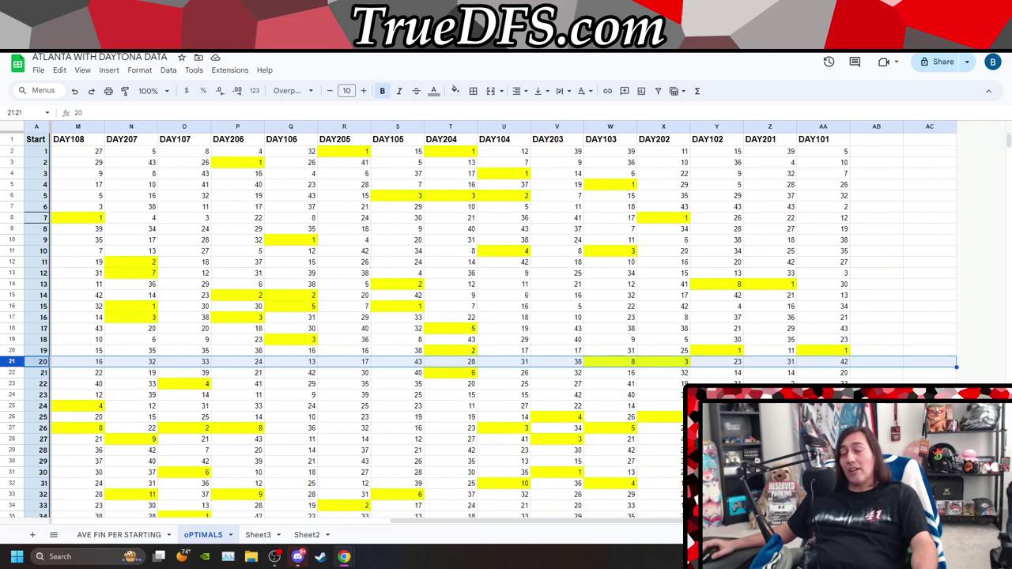
{"action": "left_click_drag", "start_coordinate": [689, 524], "coordinate": [602, 532]}
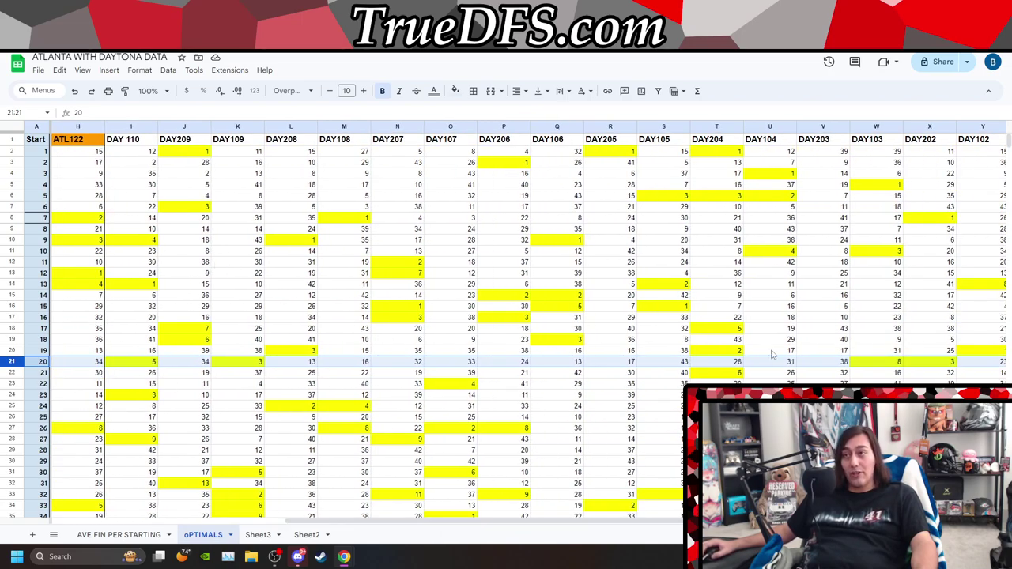
{"action": "key", "text": "ctrl+z"}
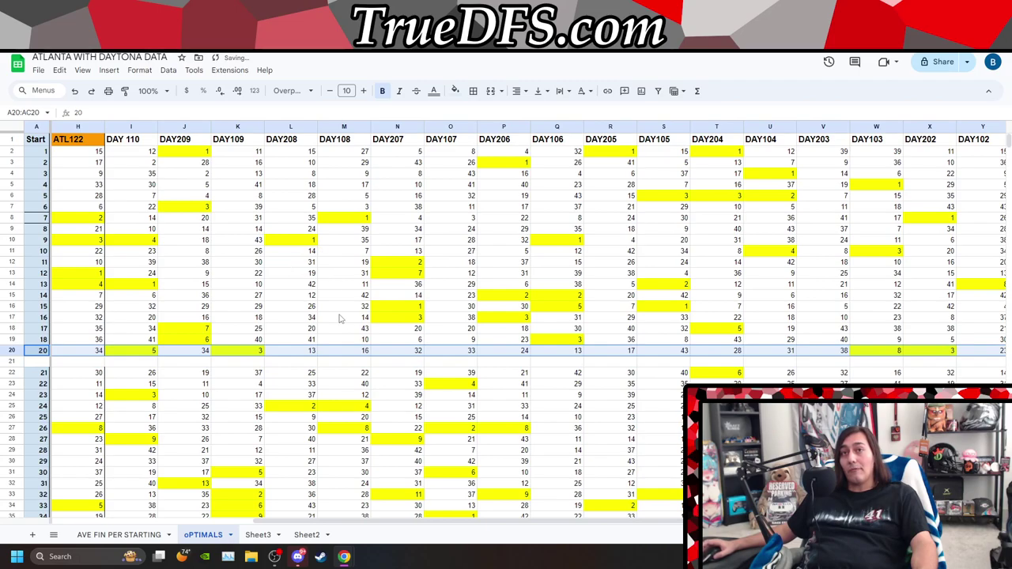
{"action": "left_click", "coordinate": [468, 319]}
{"action": "key", "text": "ctrl+y"}
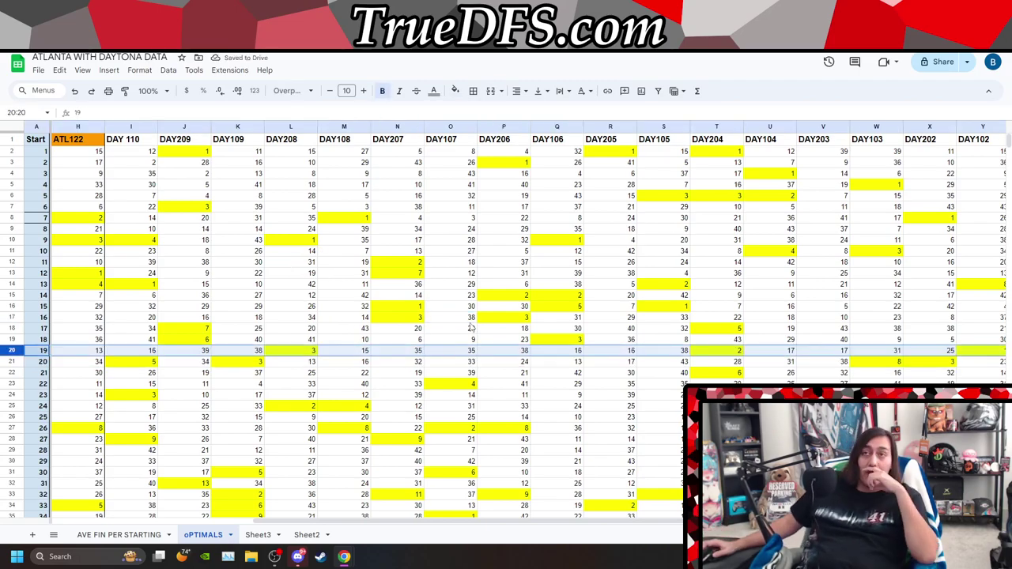
Select the DAY106 result for starting position 20 and follow its row across to DAY103.
{"action": "left_click", "coordinate": [474, 373]}
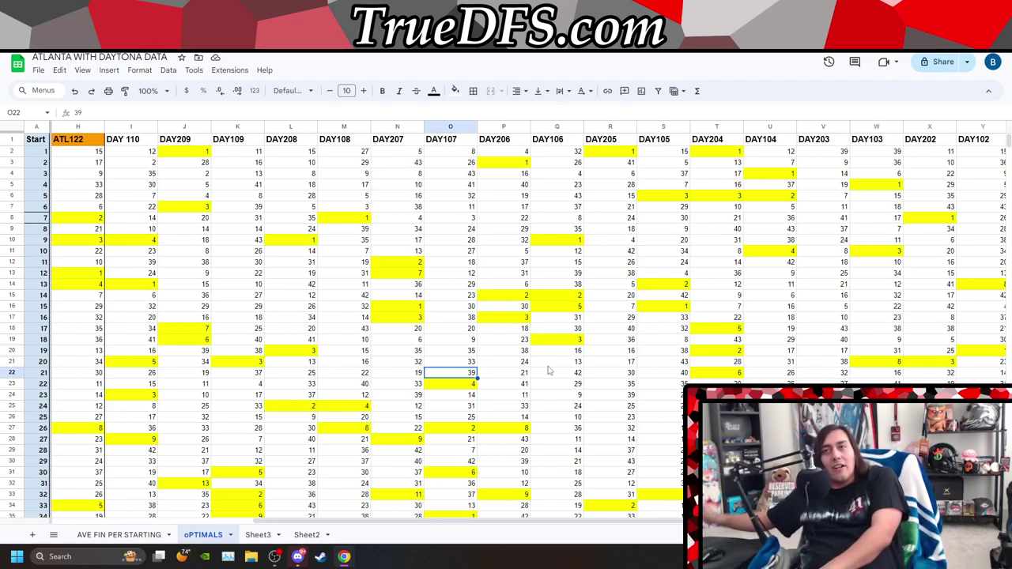
{"action": "left_click", "coordinate": [548, 366]}
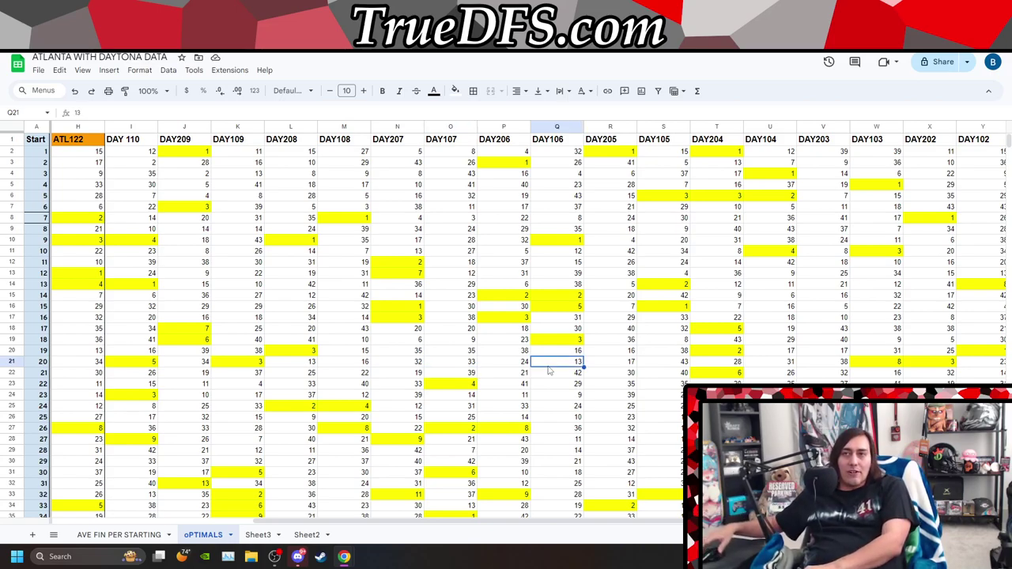
{"action": "key", "text": "Right"}
{"action": "key", "text": "Right"}
{"action": "key", "text": "Right"}
{"action": "key", "text": "Right"}
{"action": "key", "text": "Right"}
{"action": "key", "text": "Right"}
{"action": "key", "text": "Right"}
{"action": "key", "text": "Right"}
{"action": "key", "text": "Left"}
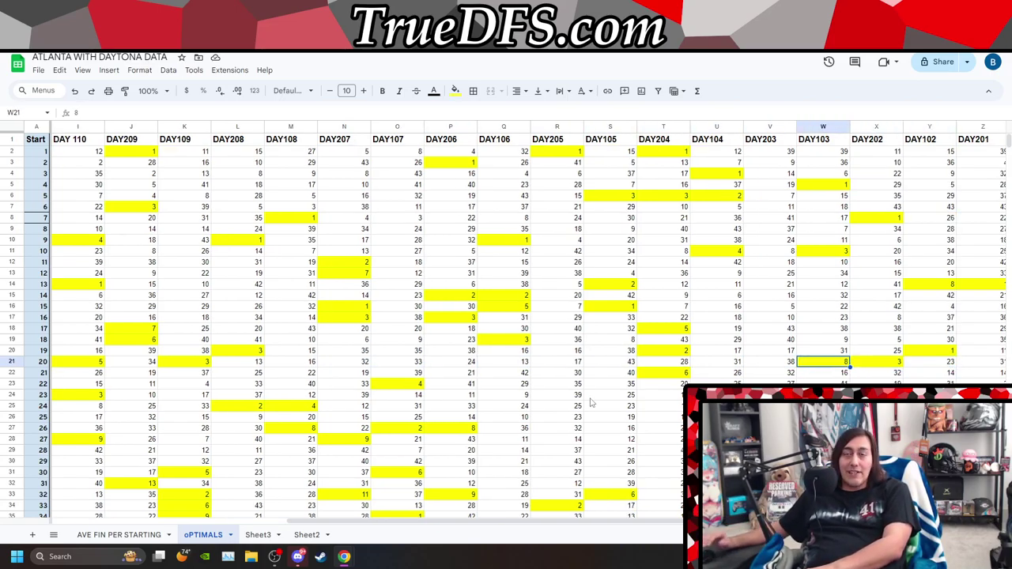
Look back along the starting position 20 row to DAY105, and follow it across past DAY101.
{"action": "key", "text": "Left"}
{"action": "key", "text": "Left"}
{"action": "key", "text": "Left"}
{"action": "key", "text": "Left"}
{"action": "key", "text": "Left"}
{"action": "key", "text": "Left"}
{"action": "key", "text": "Right"}
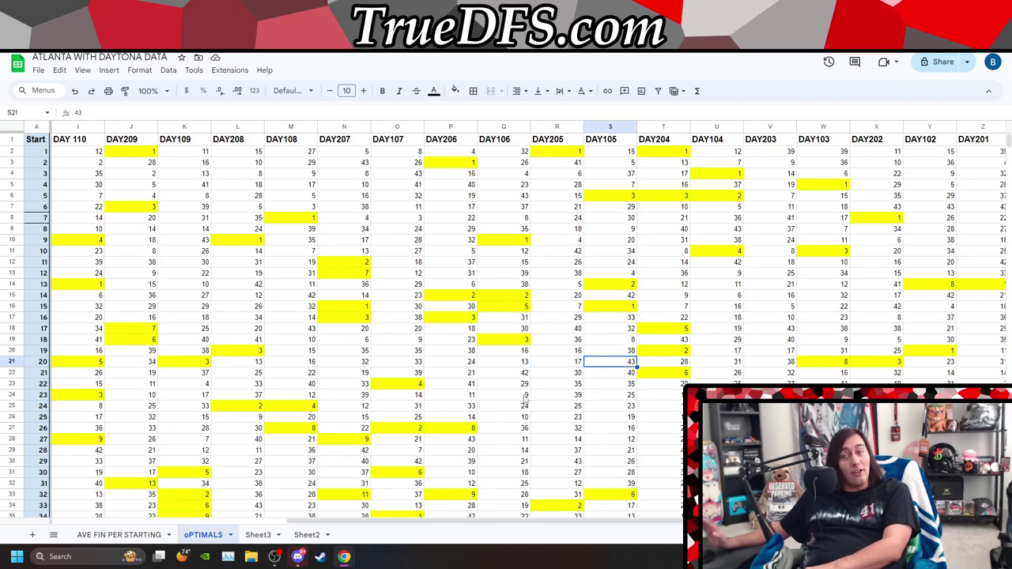
{"action": "key", "text": "Right"}
{"action": "key", "text": "Right"}
{"action": "key", "text": "Right"}
{"action": "key", "text": "Right"}
{"action": "key", "text": "Right"}
{"action": "key", "text": "Right"}
{"action": "key", "text": "Right"}
{"action": "key", "text": "Right"}
{"action": "key", "text": "Right"}
{"action": "key", "text": "Right"}
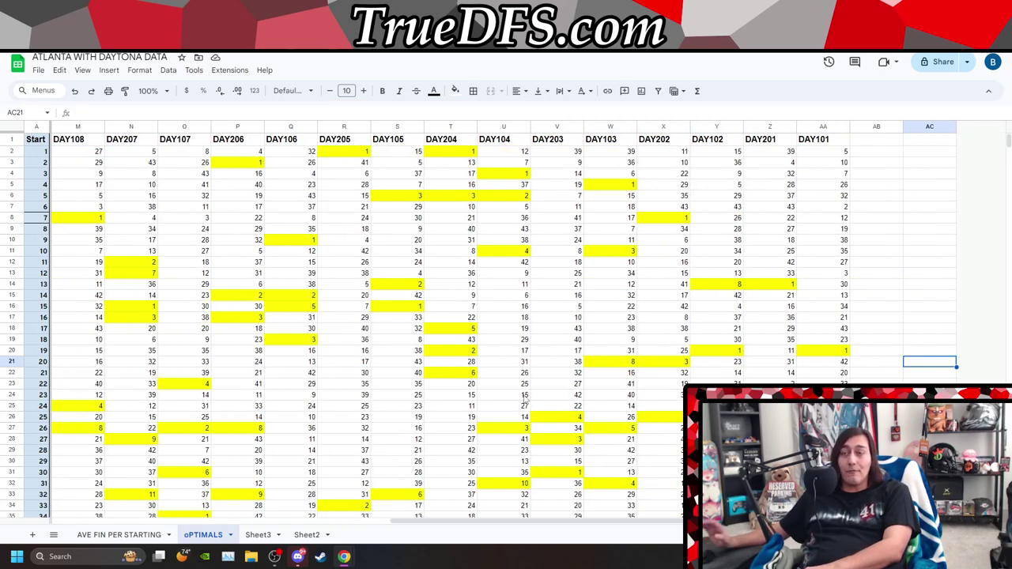
Review the Daytona results from DAY108 to DAY101 for the starting positions from 20 down to about 40.
{"action": "key", "text": "Down"}
{"action": "key", "text": "Down"}
{"action": "key", "text": "Down"}
{"action": "key", "text": "Down"}
{"action": "key", "text": "Down"}
{"action": "key", "text": "Down"}
{"action": "key", "text": "Down"}
{"action": "key", "text": "Down"}
{"action": "key", "text": "Down"}
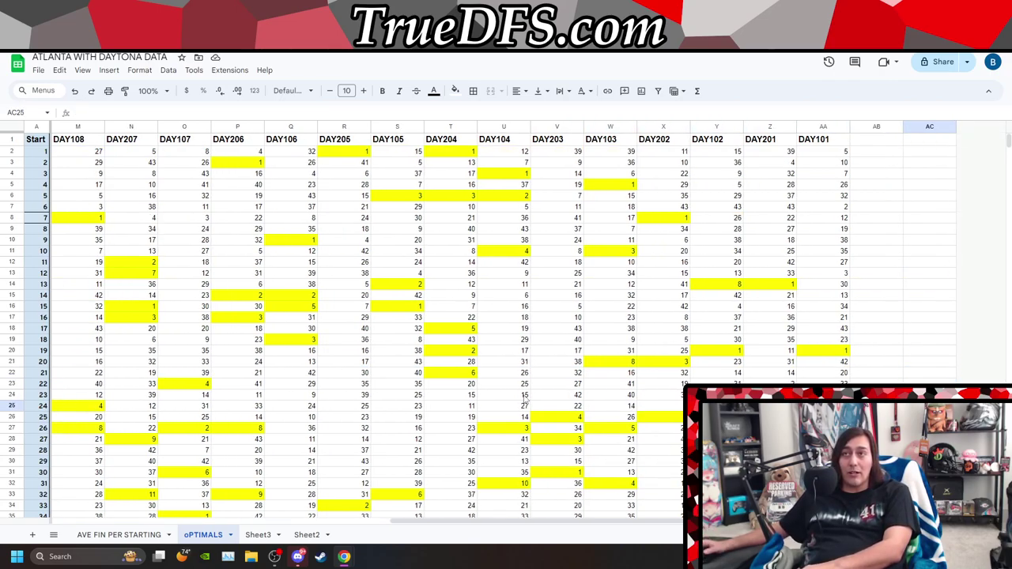
{"action": "key", "text": "Down"}
{"action": "key", "text": "Down"}
{"action": "key", "text": "Down"}
{"action": "key", "text": "Down"}
{"action": "key", "text": "Down"}
{"action": "key", "text": "Down"}
{"action": "key", "text": "Down"}
{"action": "key", "text": "Down"}
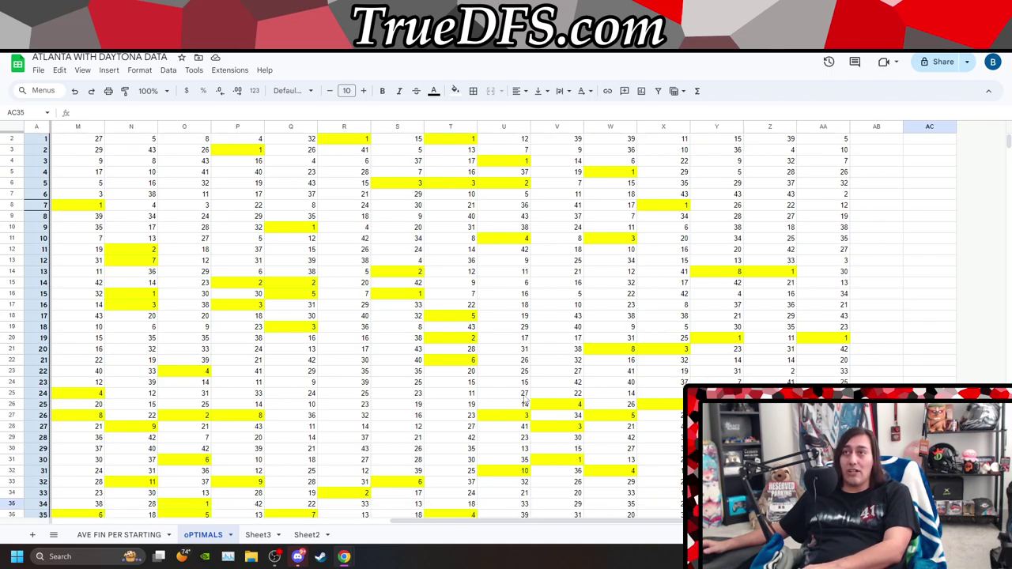
{"action": "key", "text": "Down"}
{"action": "key", "text": "Down"}
{"action": "key", "text": "Down"}
{"action": "key", "text": "Down"}
{"action": "key", "text": "Down"}
{"action": "key", "text": "Down"}
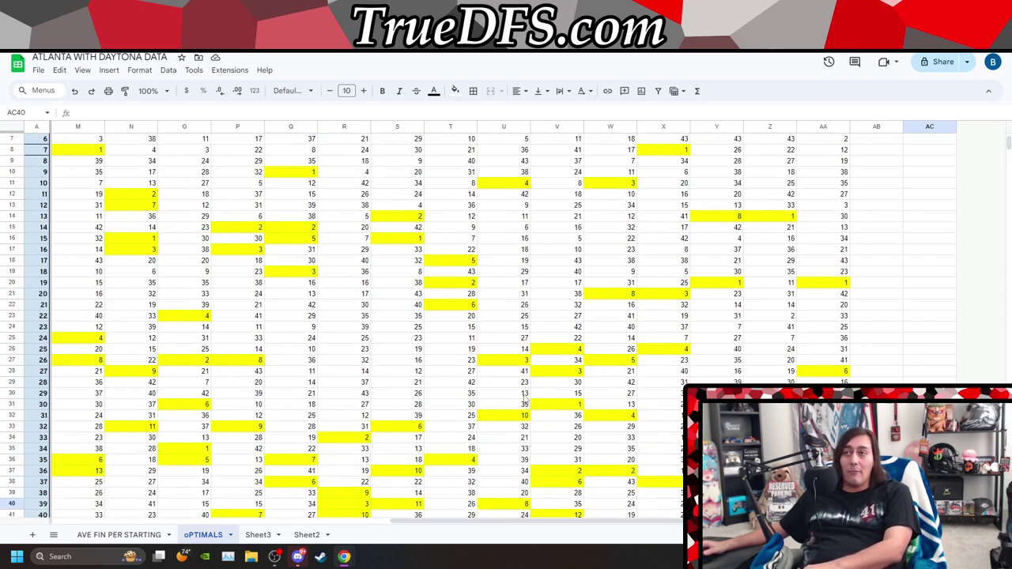
{"action": "key", "text": "Down"}
{"action": "key", "text": "Down"}
Look back up through the DAY108 to DAY101 results to the header row.
{"action": "key", "text": "Up"}
{"action": "key", "text": "Up"}
{"action": "key", "text": "Up"}
{"action": "key", "text": "Up"}
{"action": "key", "text": "Up"}
{"action": "key", "text": "Up"}
{"action": "key", "text": "Up"}
{"action": "key", "text": "Up"}
{"action": "key", "text": "Up"}
{"action": "key", "text": "Up"}
{"action": "key", "text": "Up"}
{"action": "key", "text": "Up"}
{"action": "key", "text": "Up"}
{"action": "key", "text": "Up"}
{"action": "key", "text": "Up"}
{"action": "key", "text": "Up"}
{"action": "key", "text": "Up"}
{"action": "key", "text": "Up"}
{"action": "key", "text": "Up"}
{"action": "key", "text": "Up"}
{"action": "key", "text": "Up"}
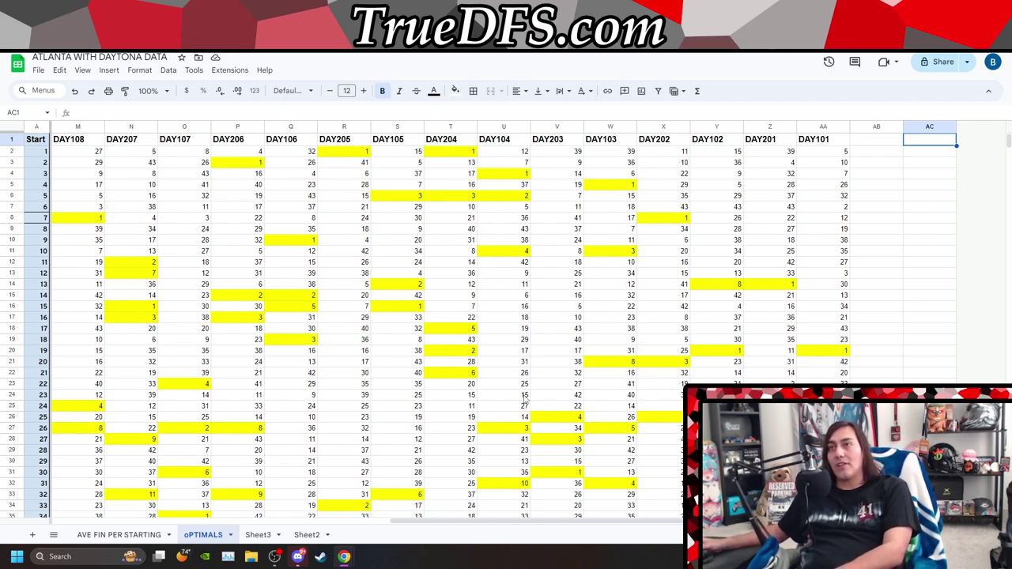
Examine the DAY108 to DAY101 results from the header row down to starting position 31.
{"action": "key", "text": "Down"}
{"action": "key", "text": "Down"}
{"action": "key", "text": "Down"}
{"action": "key", "text": "Down"}
{"action": "key", "text": "Down"}
{"action": "key", "text": "Down"}
{"action": "key", "text": "Down"}
{"action": "key", "text": "Down"}
{"action": "key", "text": "Down"}
{"action": "key", "text": "Down"}
{"action": "key", "text": "Down"}
{"action": "key", "text": "Down"}
{"action": "key", "text": "Down"}
{"action": "key", "text": "Down"}
{"action": "key", "text": "Down"}
{"action": "key", "text": "Down"}
{"action": "key", "text": "Down"}
{"action": "key", "text": "Down"}
{"action": "key", "text": "Down"}
{"action": "key", "text": "Down"}
Follow the starting position 31 row back across the Daytona and Atlanta races to its Start column cell.
{"action": "key", "text": "Left"}
{"action": "key", "text": "Left"}
{"action": "key", "text": "Left"}
{"action": "key", "text": "Left"}
{"action": "key", "text": "Left"}
{"action": "key", "text": "Left"}
{"action": "key", "text": "Left"}
{"action": "key", "text": "Left"}
{"action": "key", "text": "Left"}
{"action": "key", "text": "Left"}
{"action": "key", "text": "Left"}
{"action": "key", "text": "Left"}
{"action": "key", "text": "Left"}
{"action": "key", "text": "Left"}
{"action": "key", "text": "Left"}
{"action": "key", "text": "Left"}
{"action": "key", "text": "Left"}
{"action": "key", "text": "Left"}
{"action": "key", "text": "Left"}
{"action": "key", "text": "Left"}
{"action": "key", "text": "Left"}
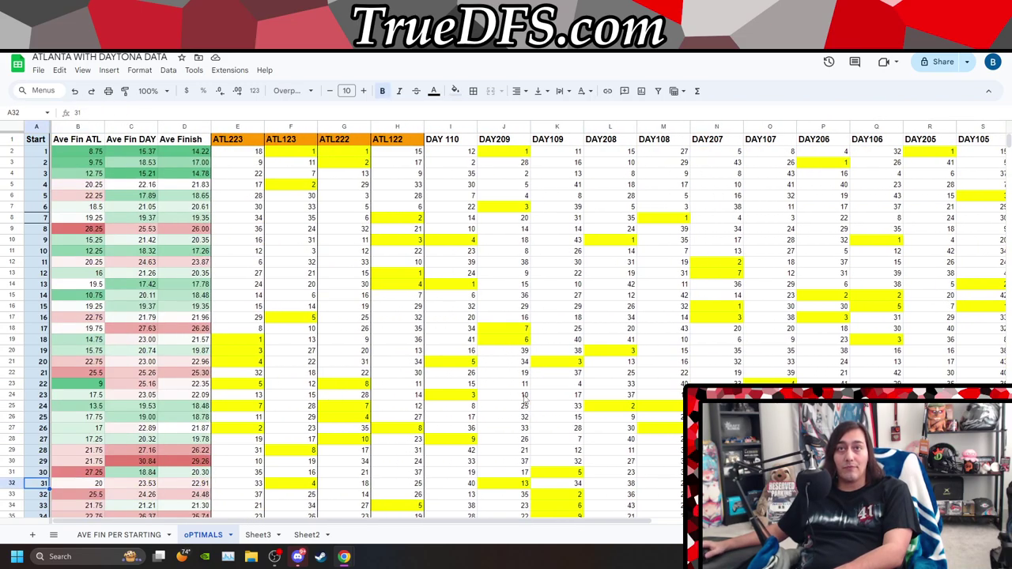